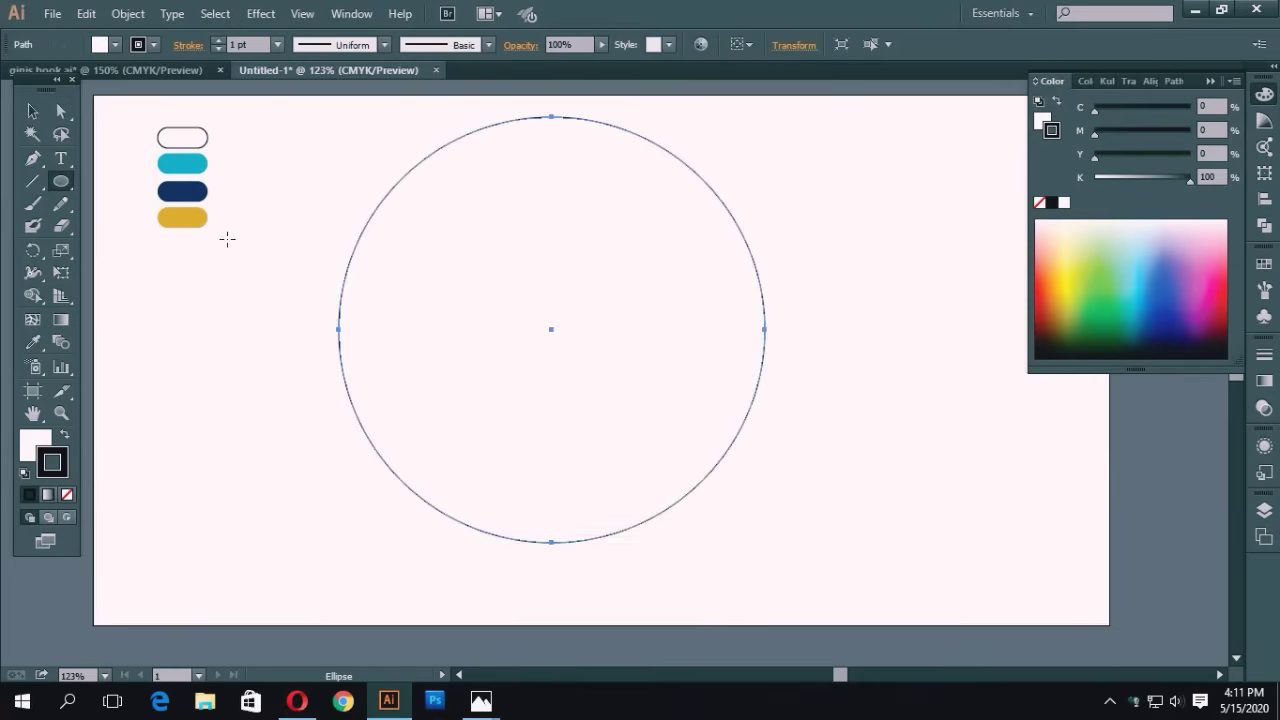
Try a 7 pt stroke on the large circle, and apply the cyan swatch's appearance to it.
left_click(32, 111)
left_click(277, 44)
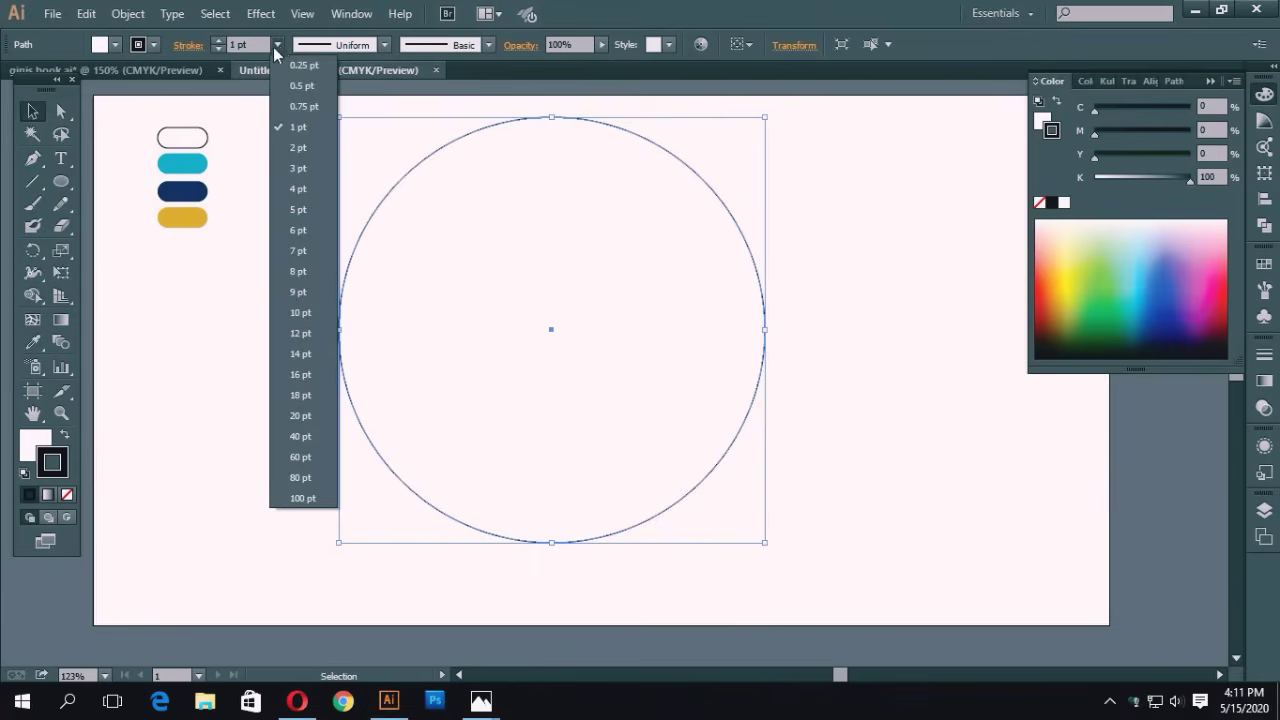
left_click(296, 250)
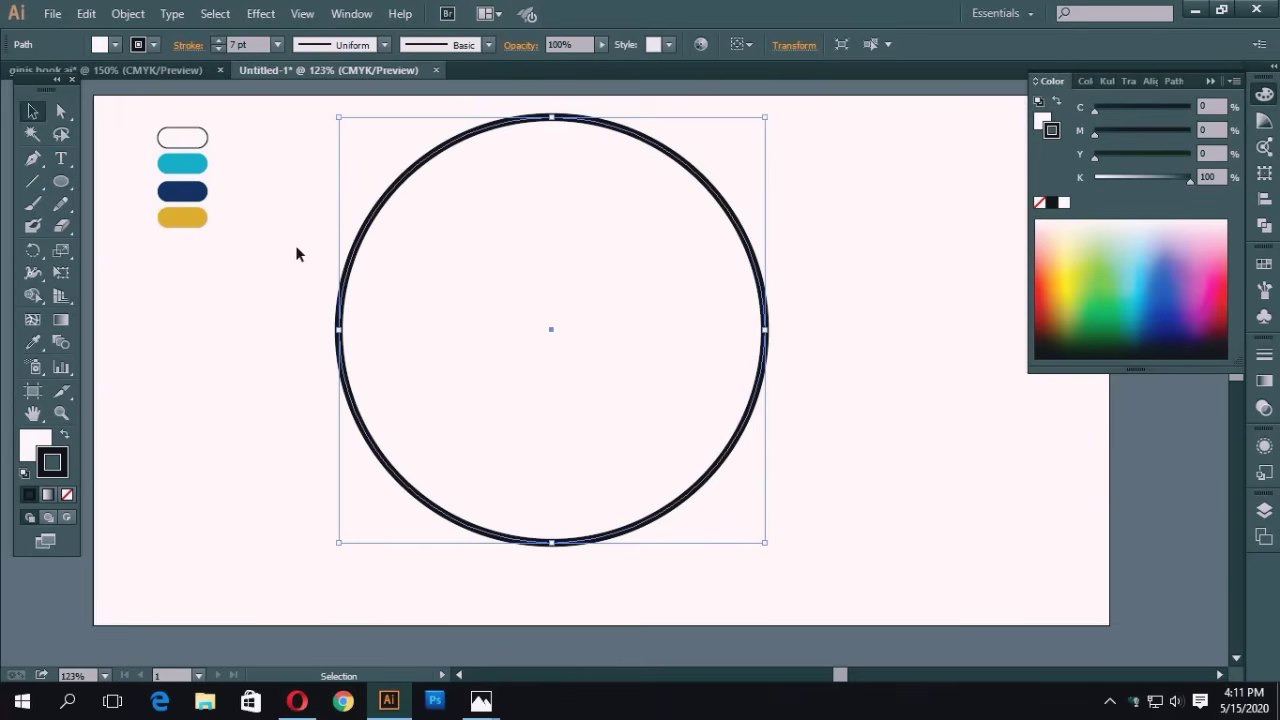
left_click(36, 344)
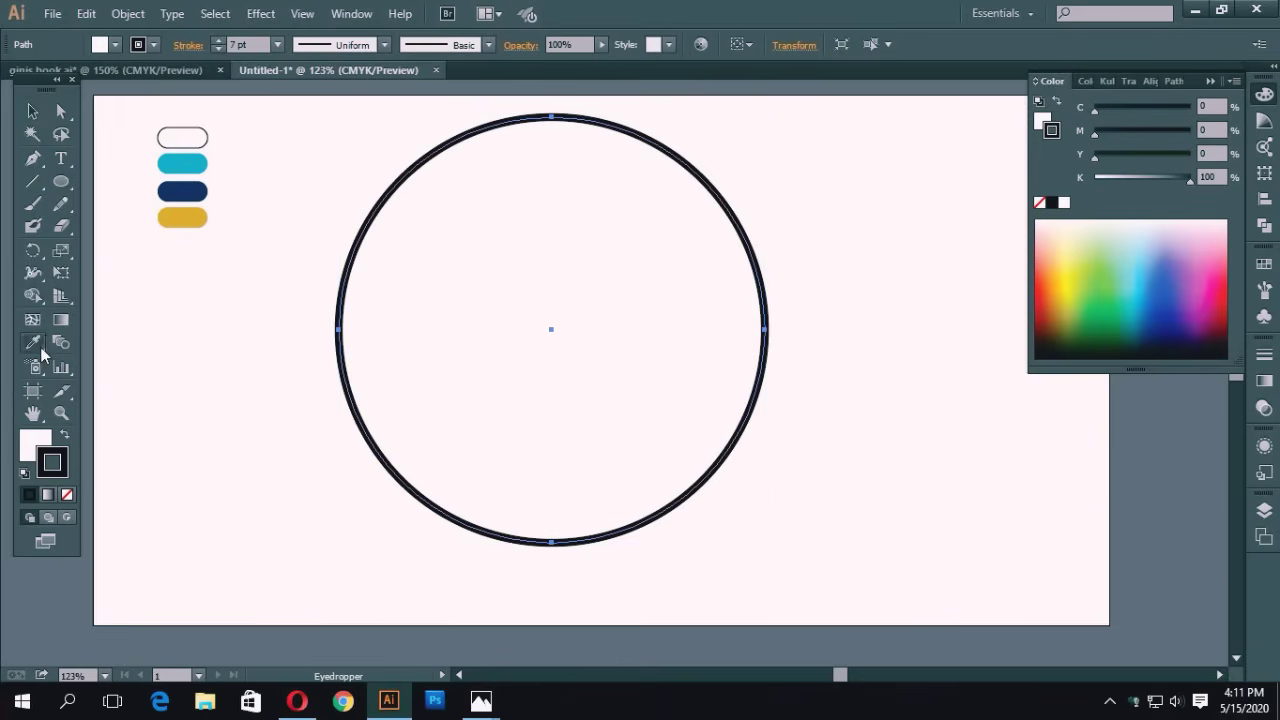
left_click(185, 160)
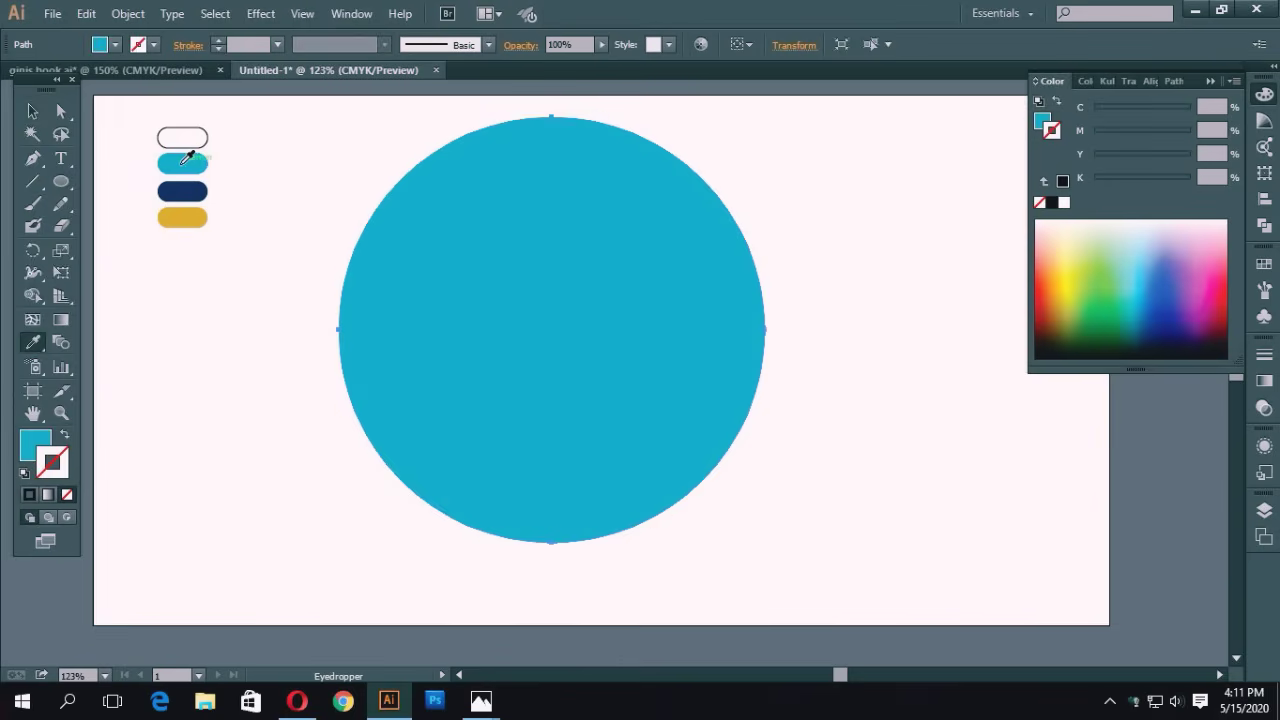
Remove the large circle's fill and give it a 7 pt cyan-blue stroke.
key("x")
left_click(66, 495)
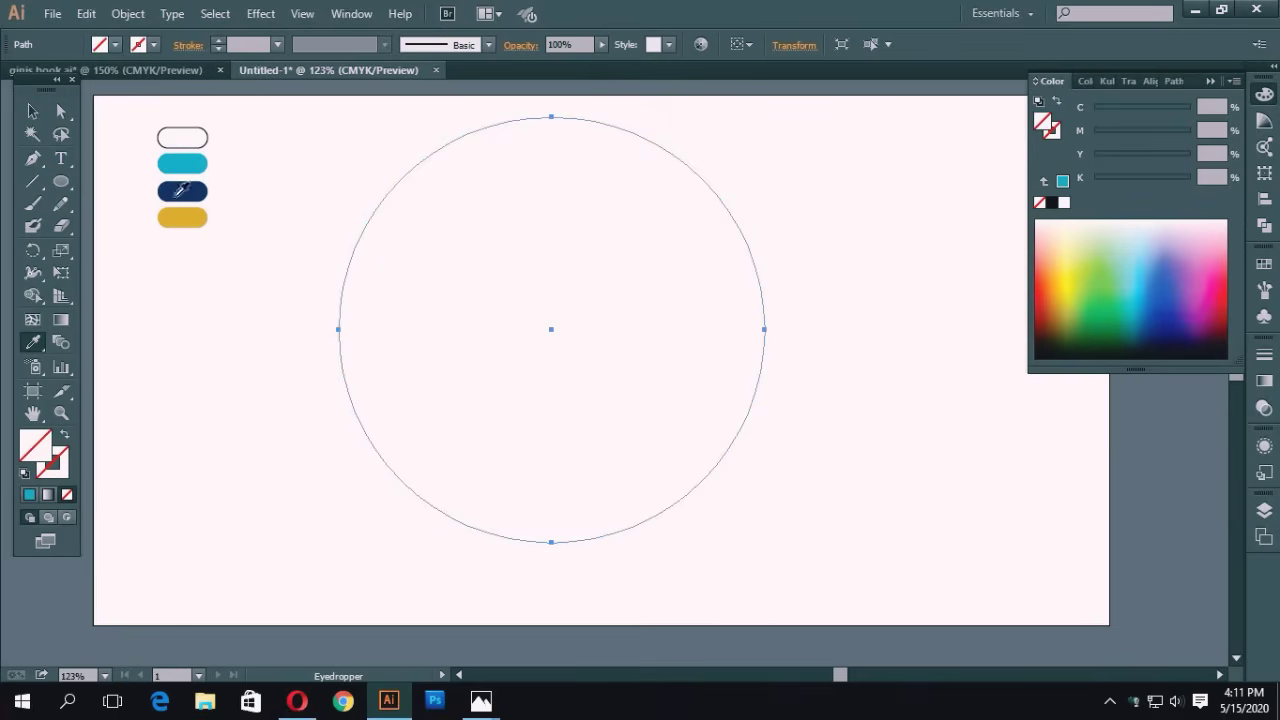
left_click(62, 458)
left_click(1144, 293)
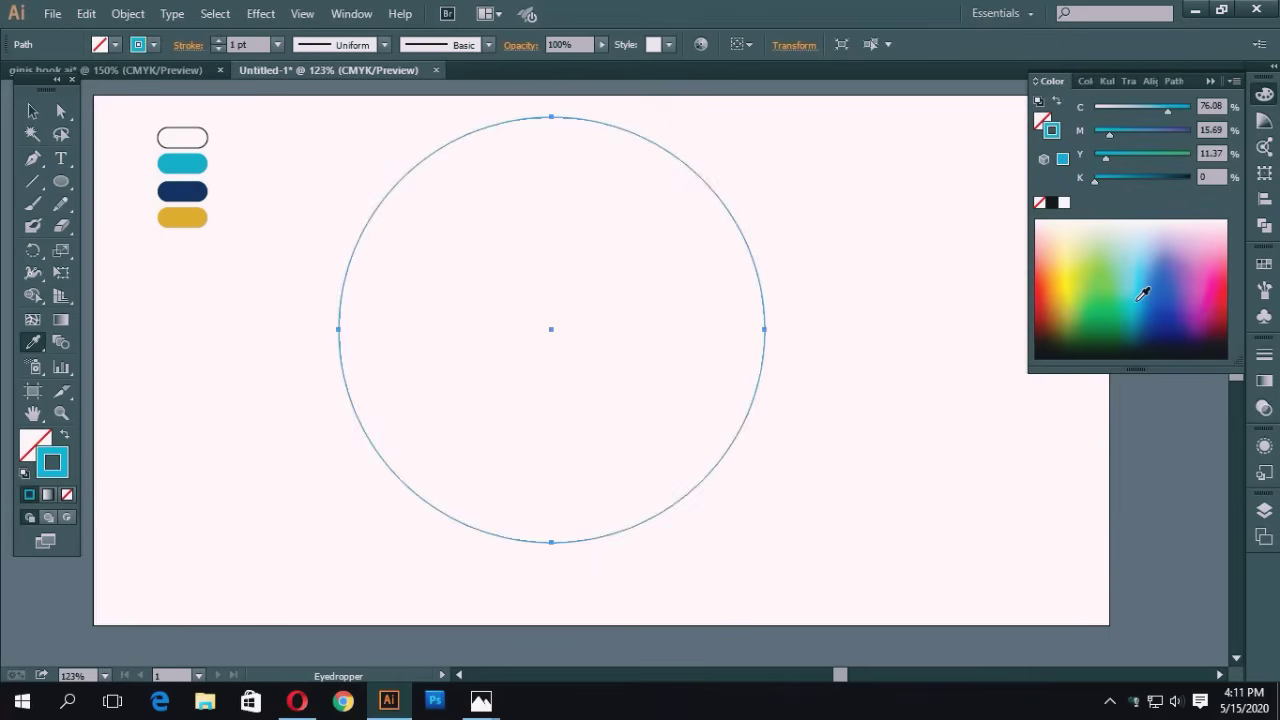
left_click(278, 44)
left_click(297, 251)
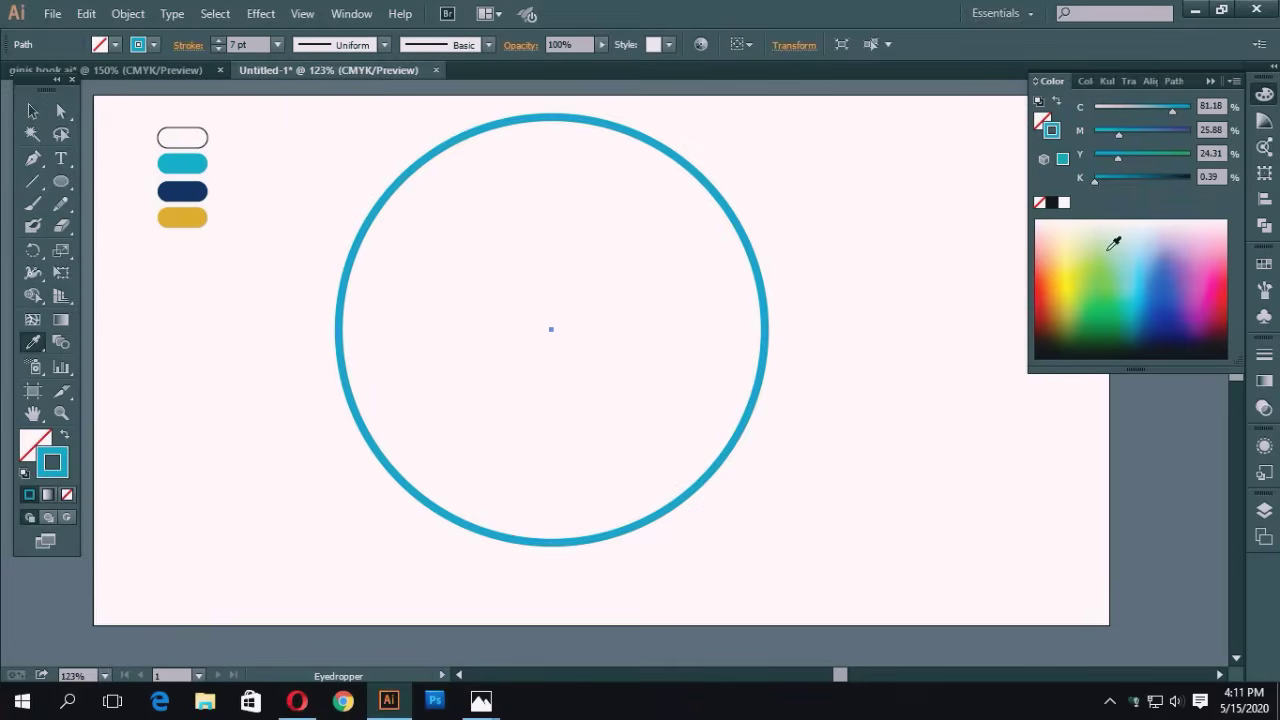
Change the ring's stroke to a darker blue (C 94.51, M 62.35, Y 20.39, K 3.92) and deselect it.
left_click(1140, 303)
left_click_drag(1143, 300, 1147, 310)
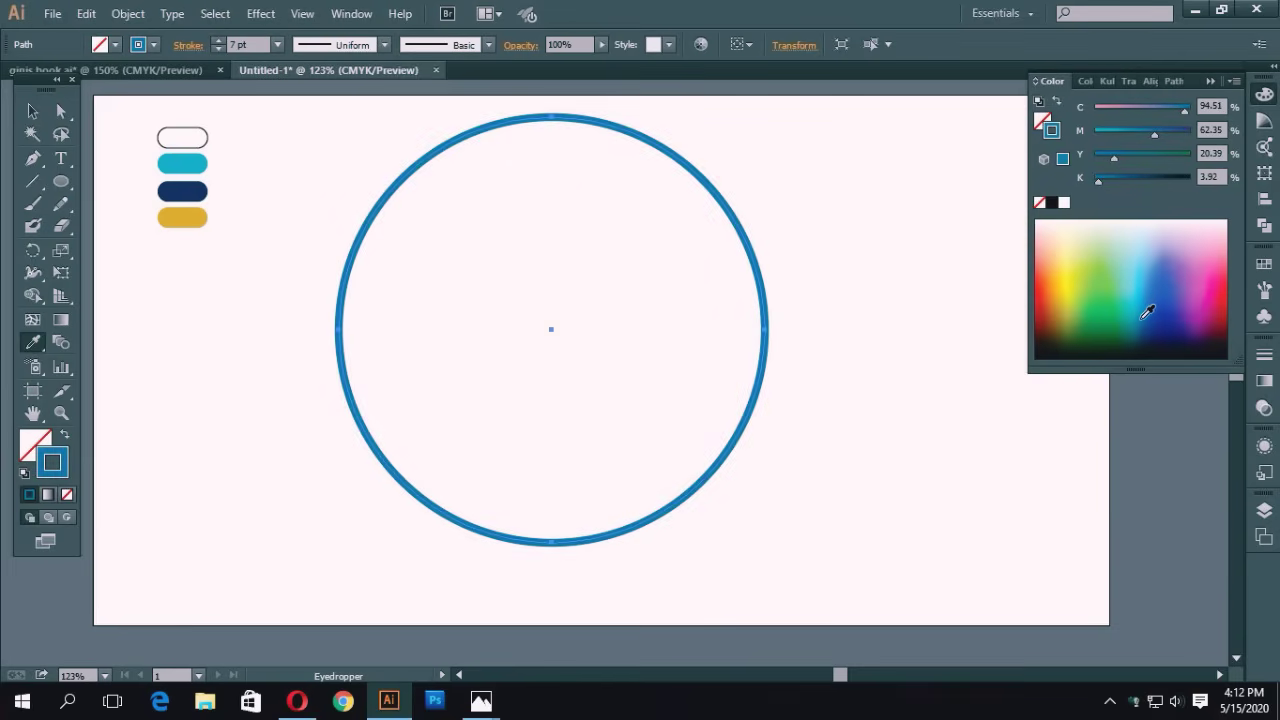
left_click(32, 111)
left_click(296, 166)
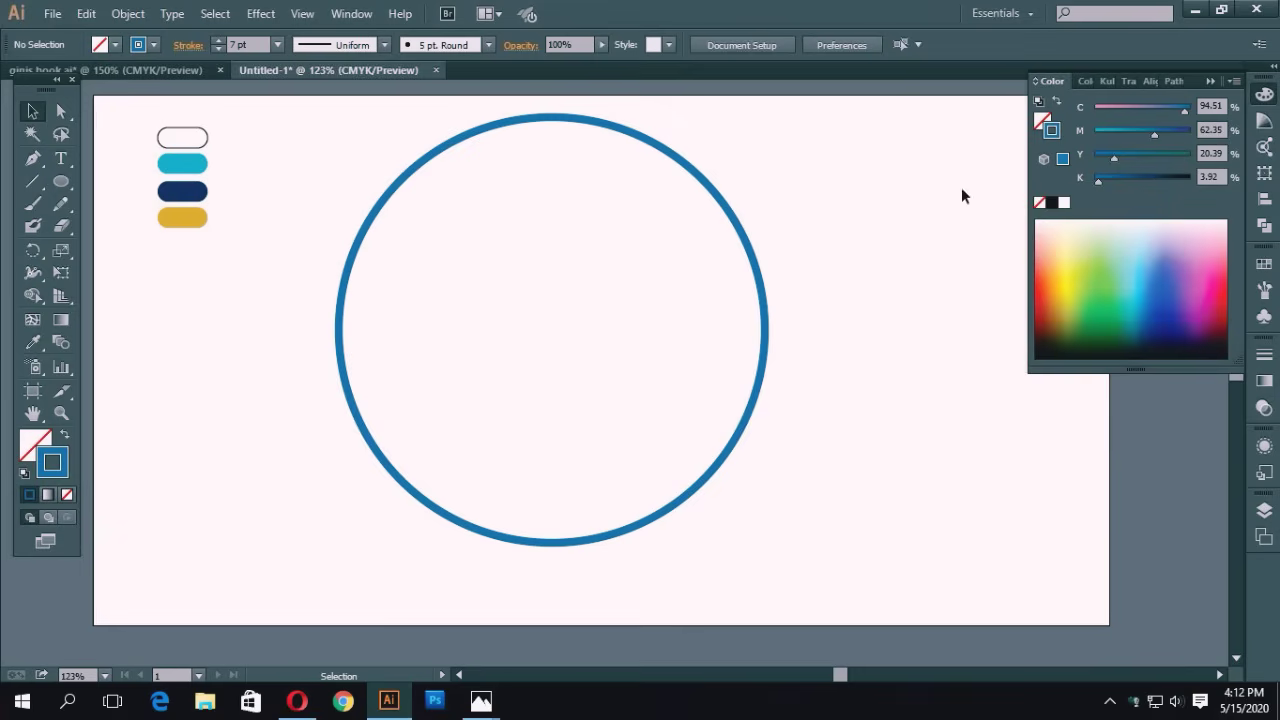
Recolor the ring's stroke to a lighter blue (C 81.18, M 30.59, Y 11.37, K 0) and deselect it.
left_click(657, 143)
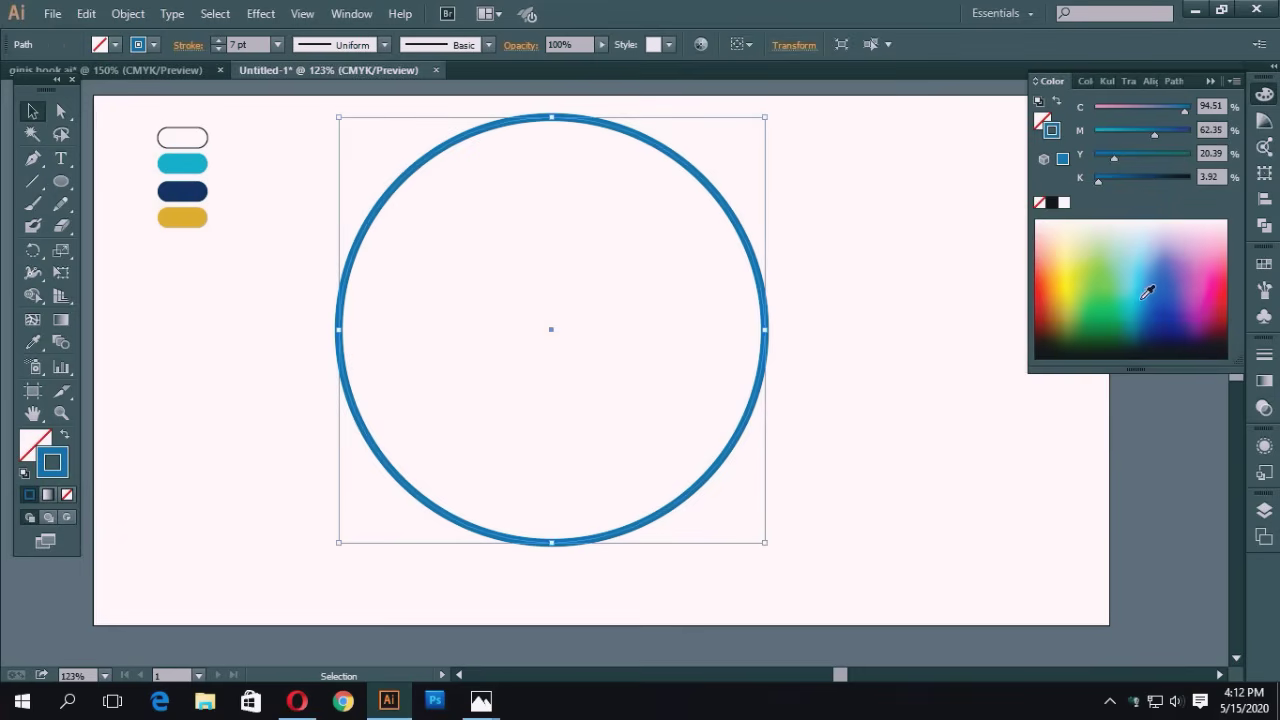
left_click(1141, 295)
left_click_drag(1143, 295, 1145, 297)
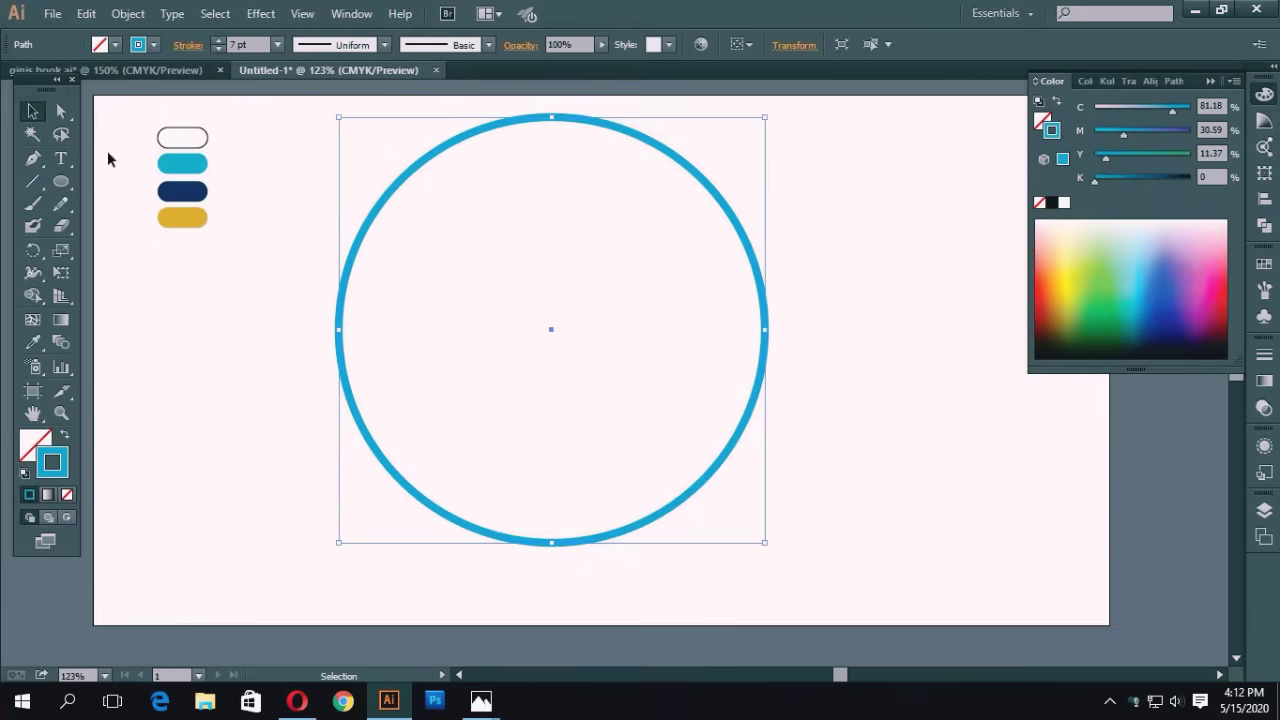
left_click(33, 112)
left_click(123, 120)
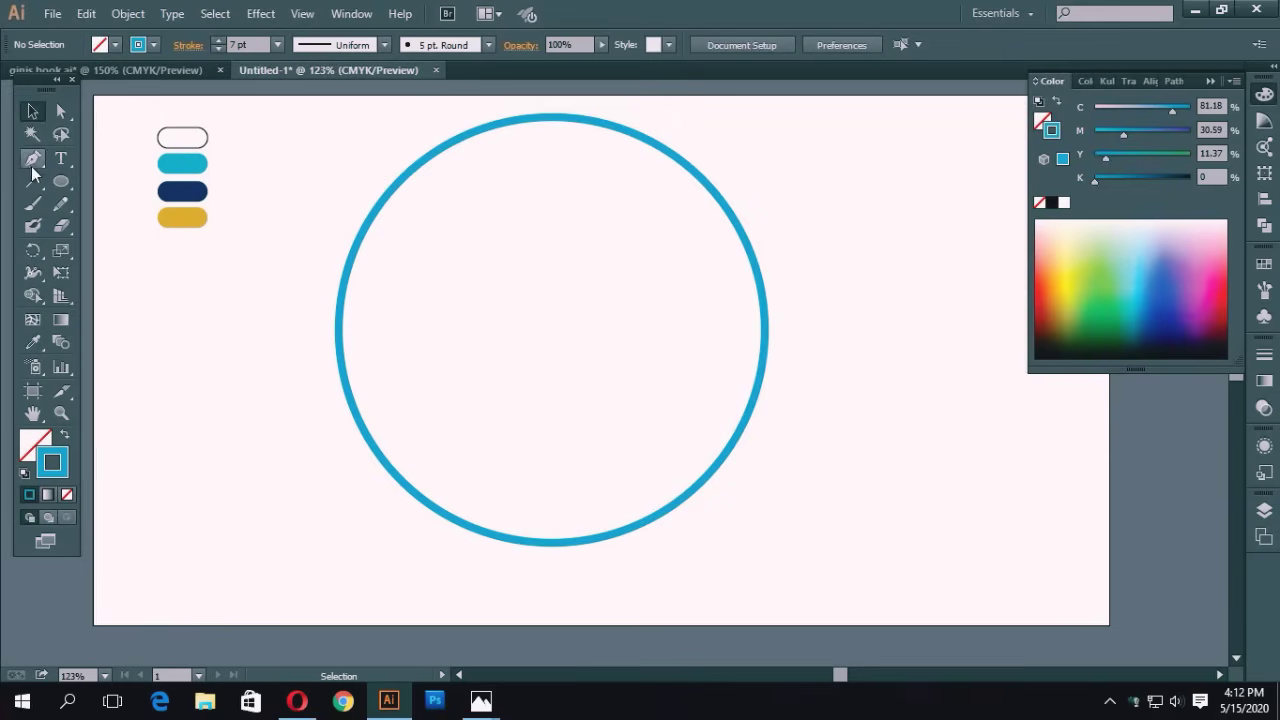
Draw a slightly smaller circle from the ring's center, leaving a thin gap, and remove its stroke.
left_click(61, 181)
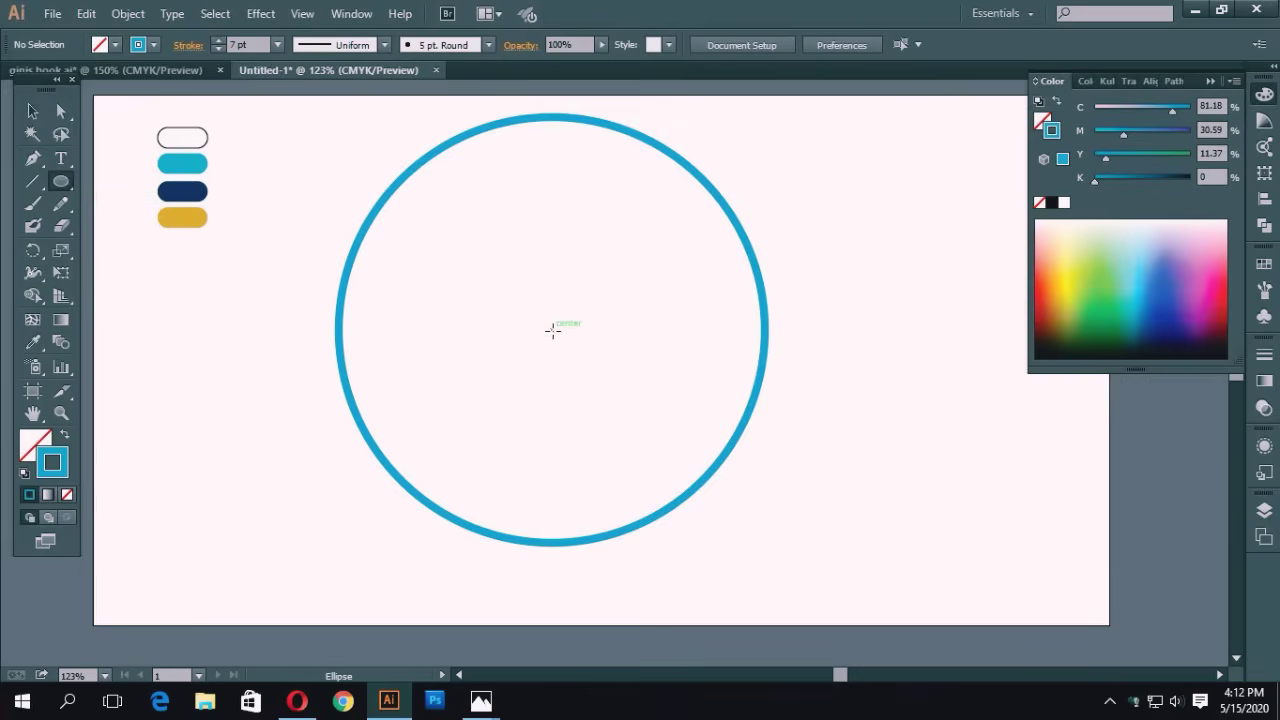
left_click_drag(551, 330, 731, 533)
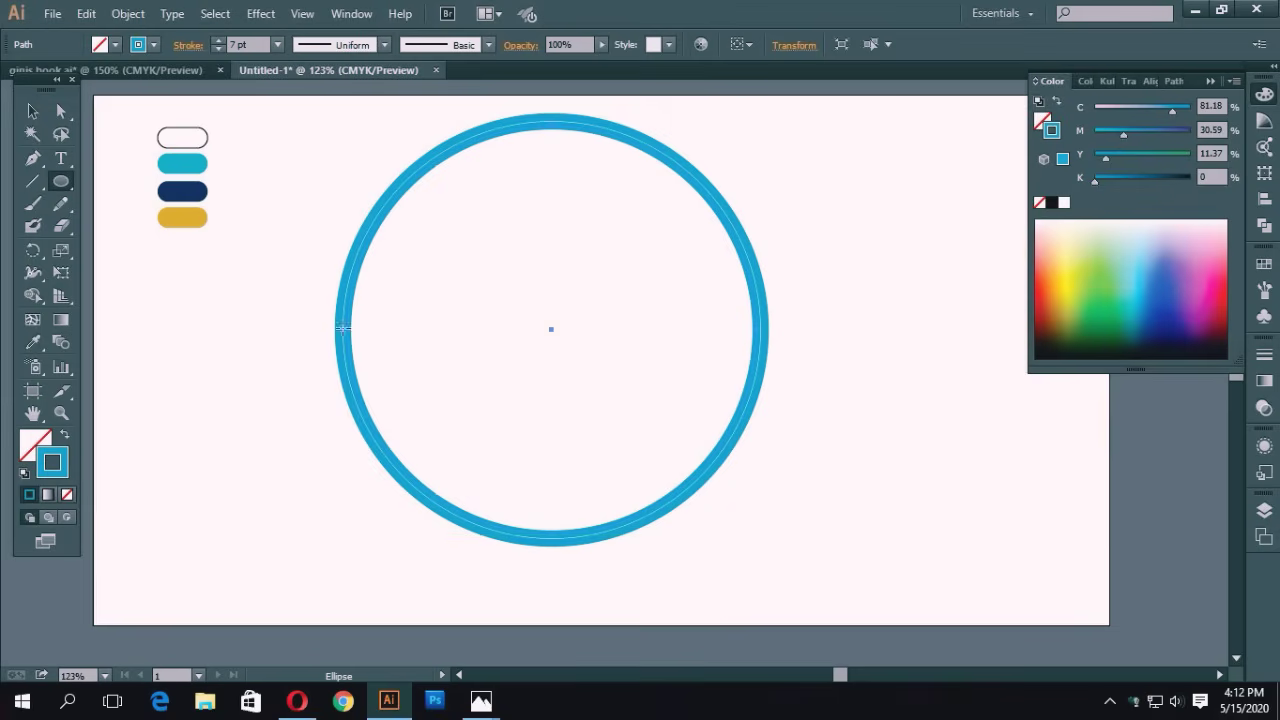
left_click(67, 494)
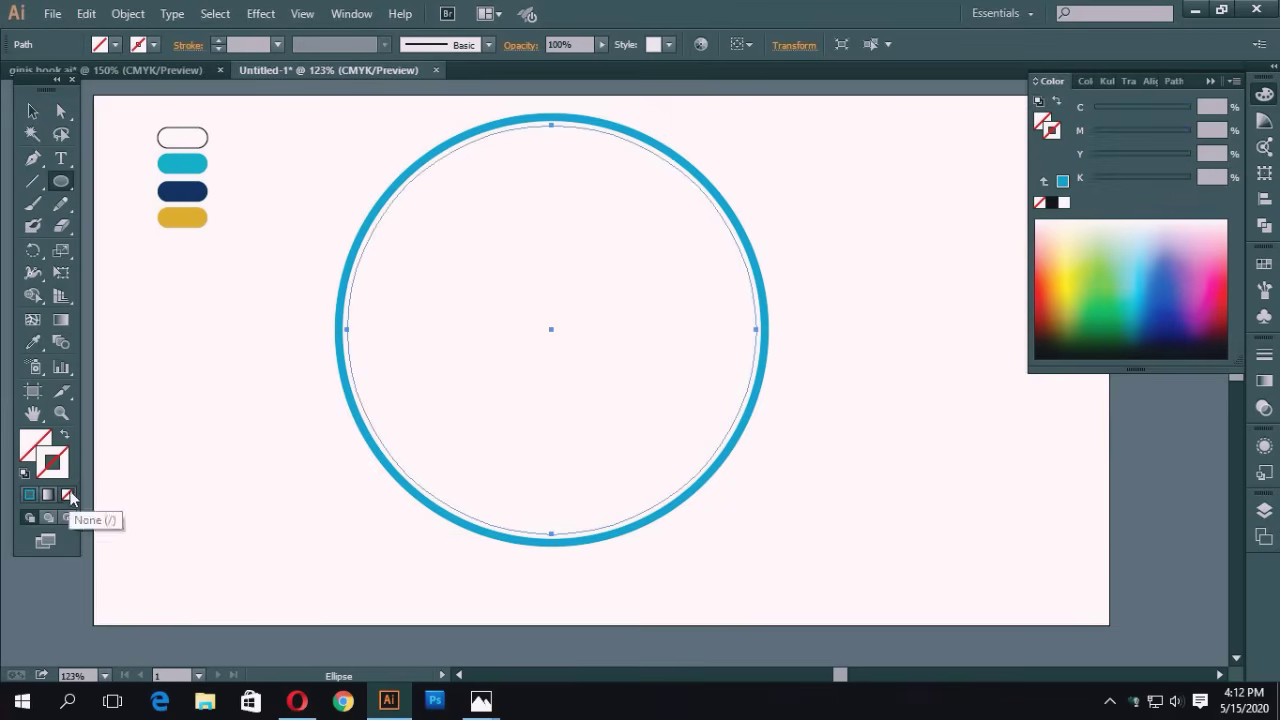
Fill the new inner circle with the navy swatch's color and deselect it.
left_click(35, 440)
left_click(33, 342)
left_click(193, 190)
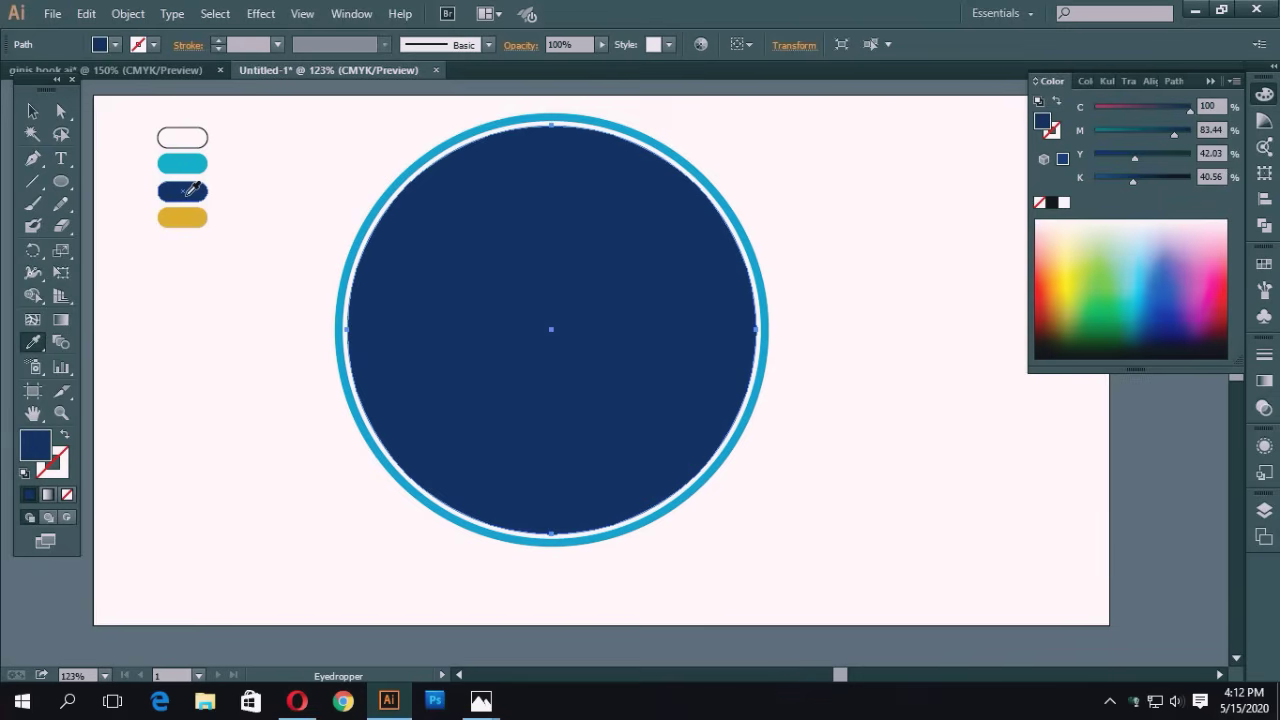
left_click(33, 111)
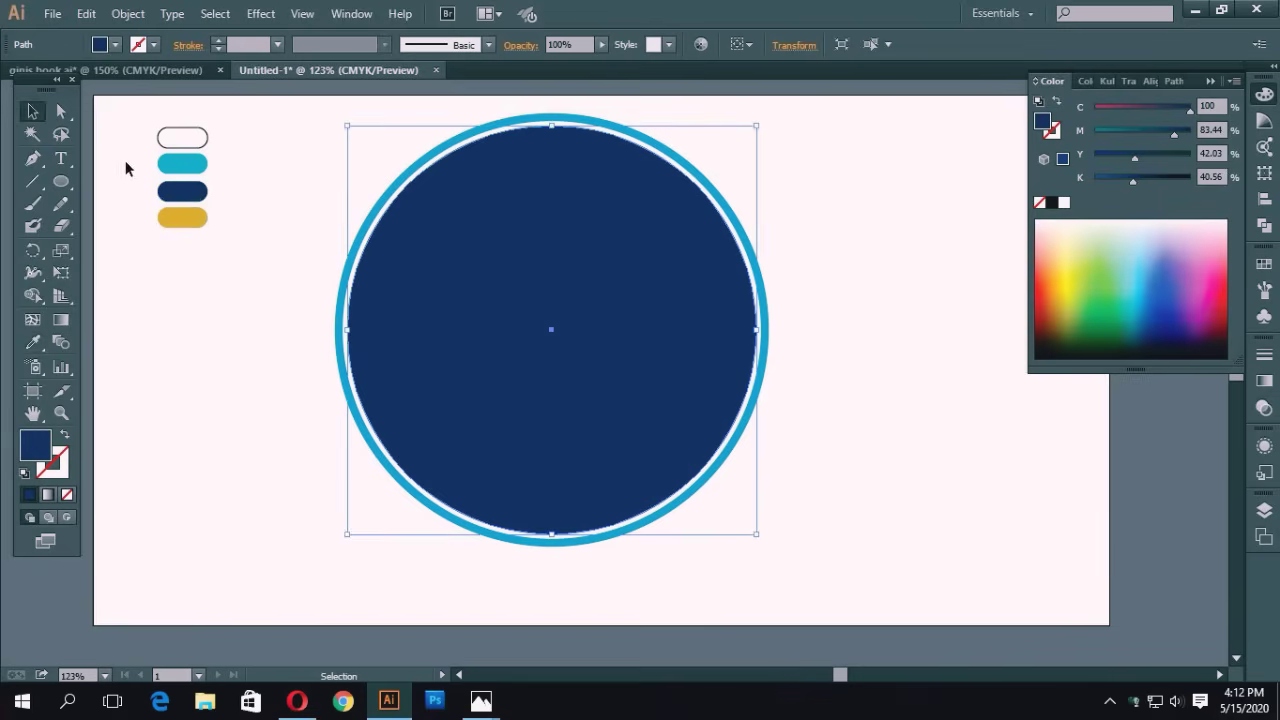
left_click(156, 318)
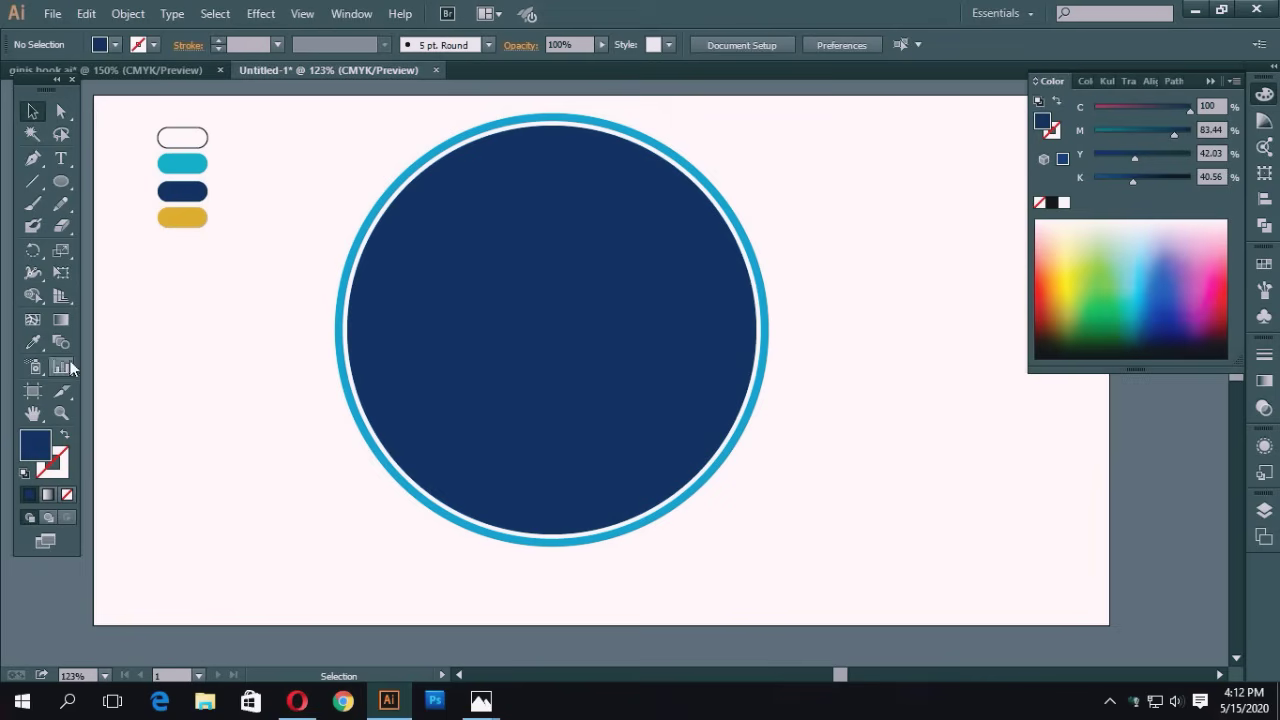
Draw a smaller concentric circle inside the navy one and apply the white swatch's appearance to it.
left_click(60, 183)
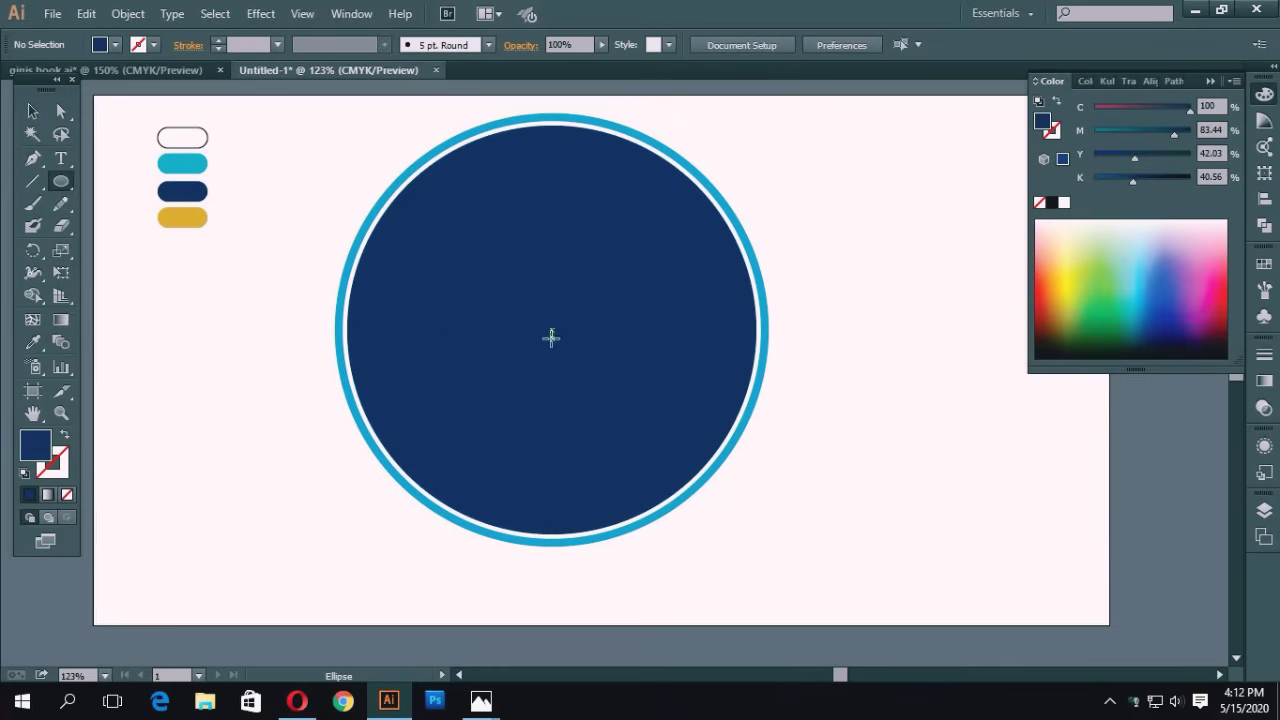
left_click_drag(551, 330, 695, 456)
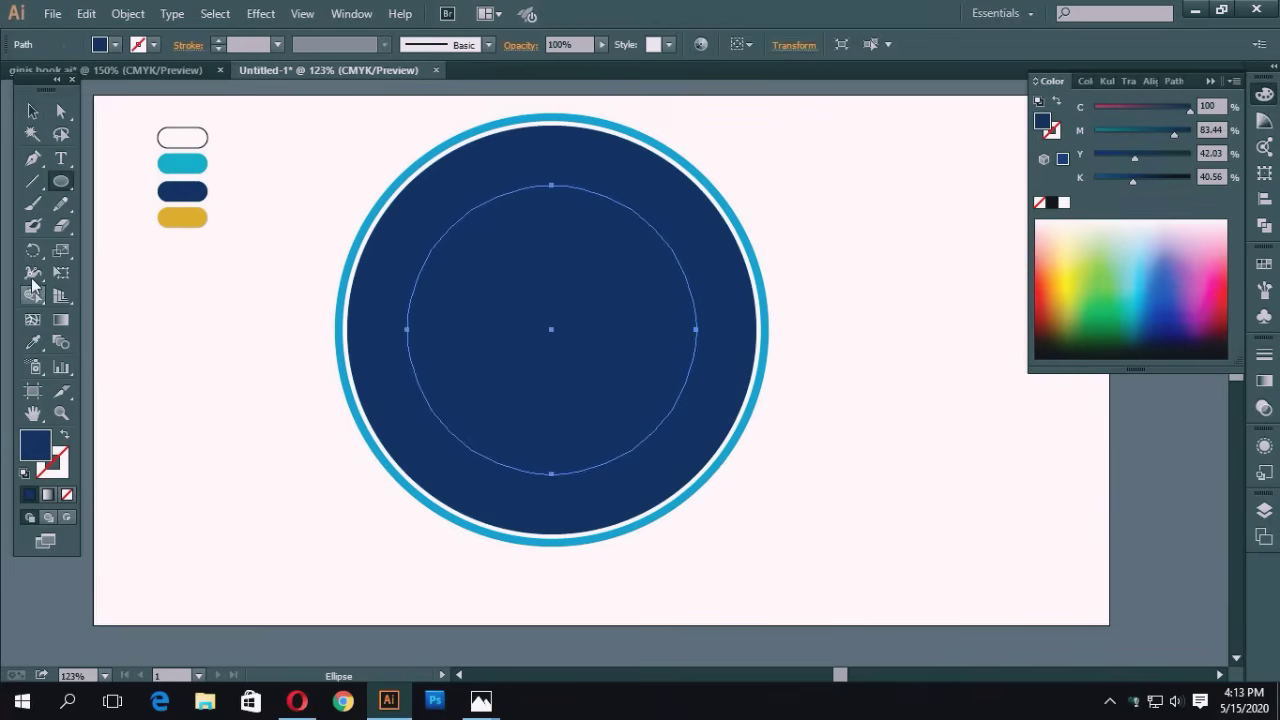
left_click(32, 111)
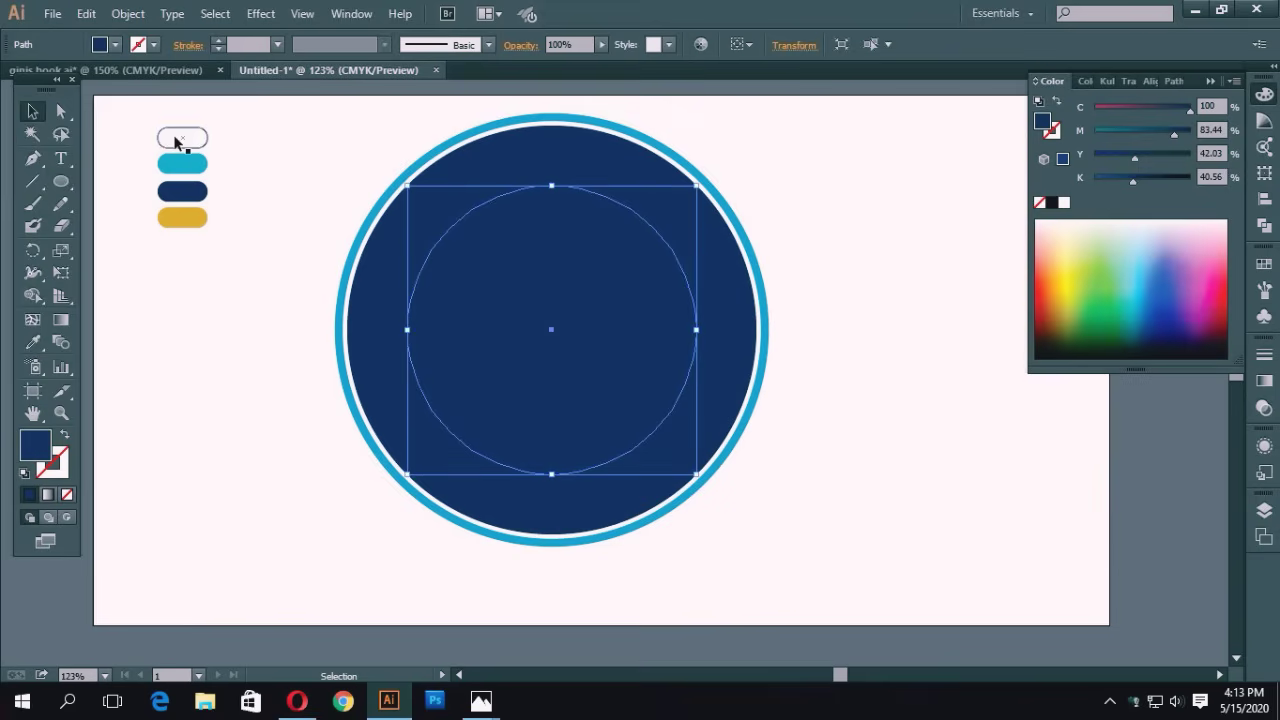
left_click(32, 341)
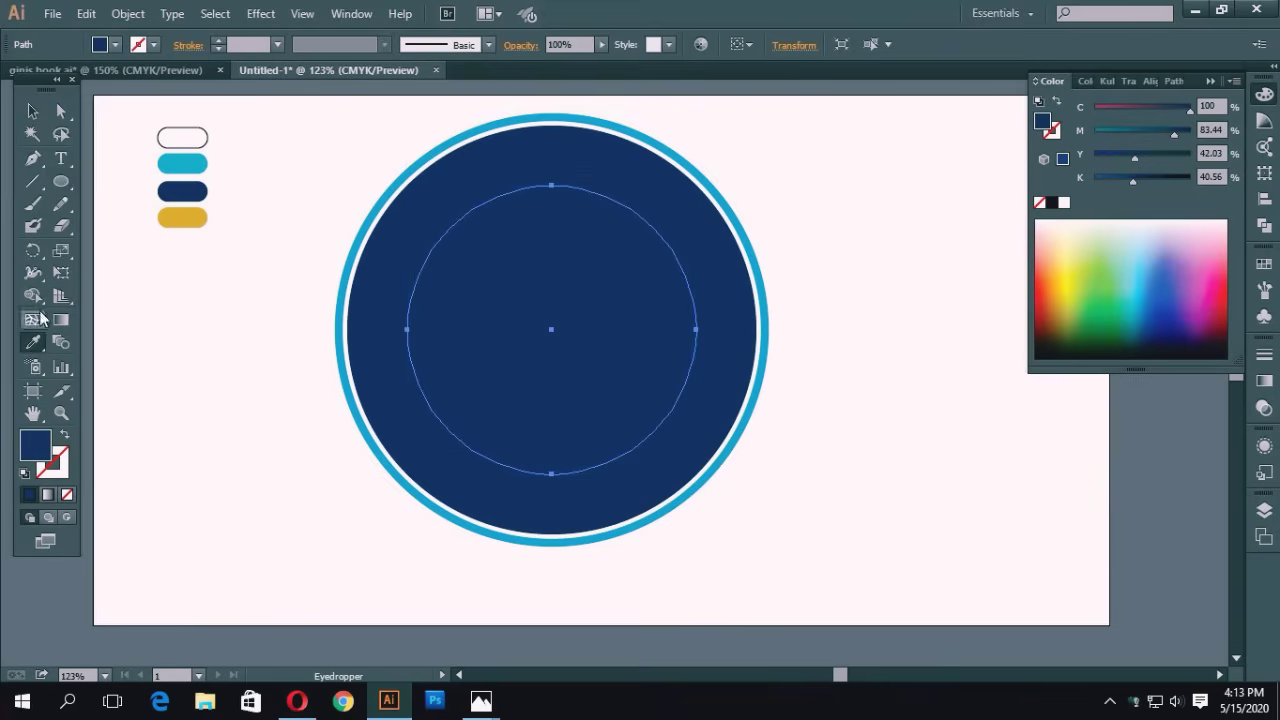
left_click(183, 136)
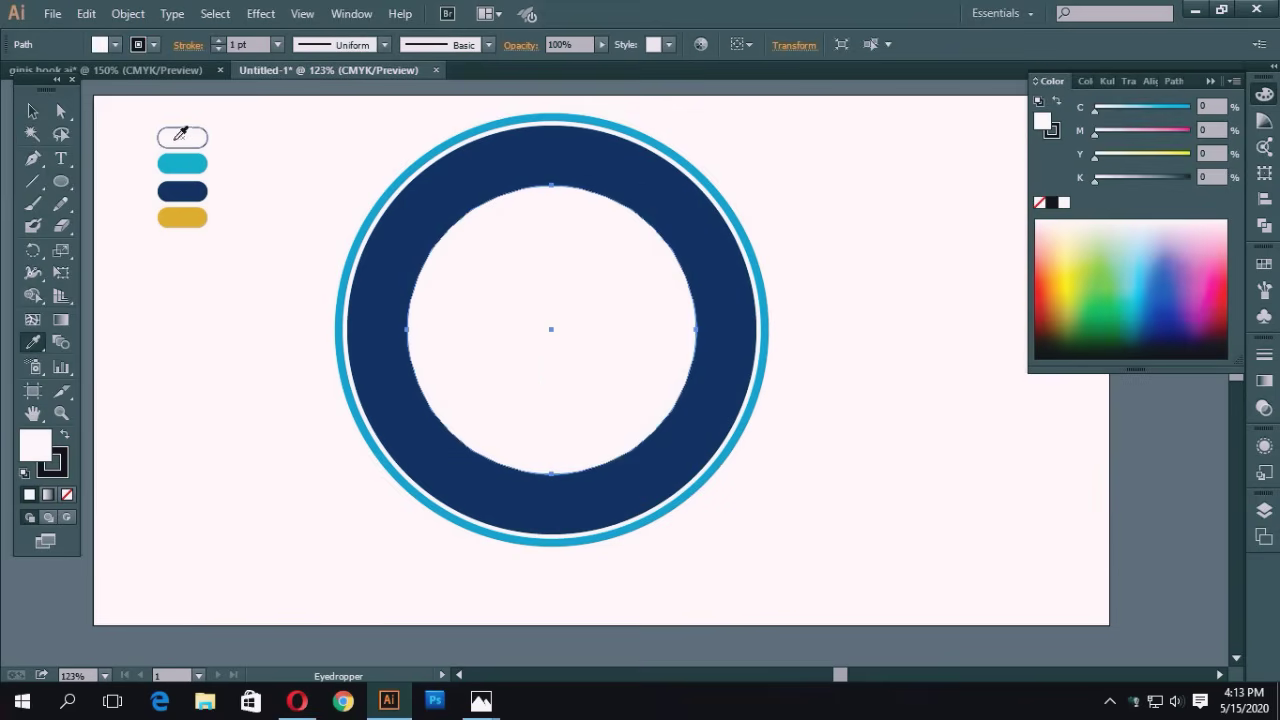
left_click(32, 111)
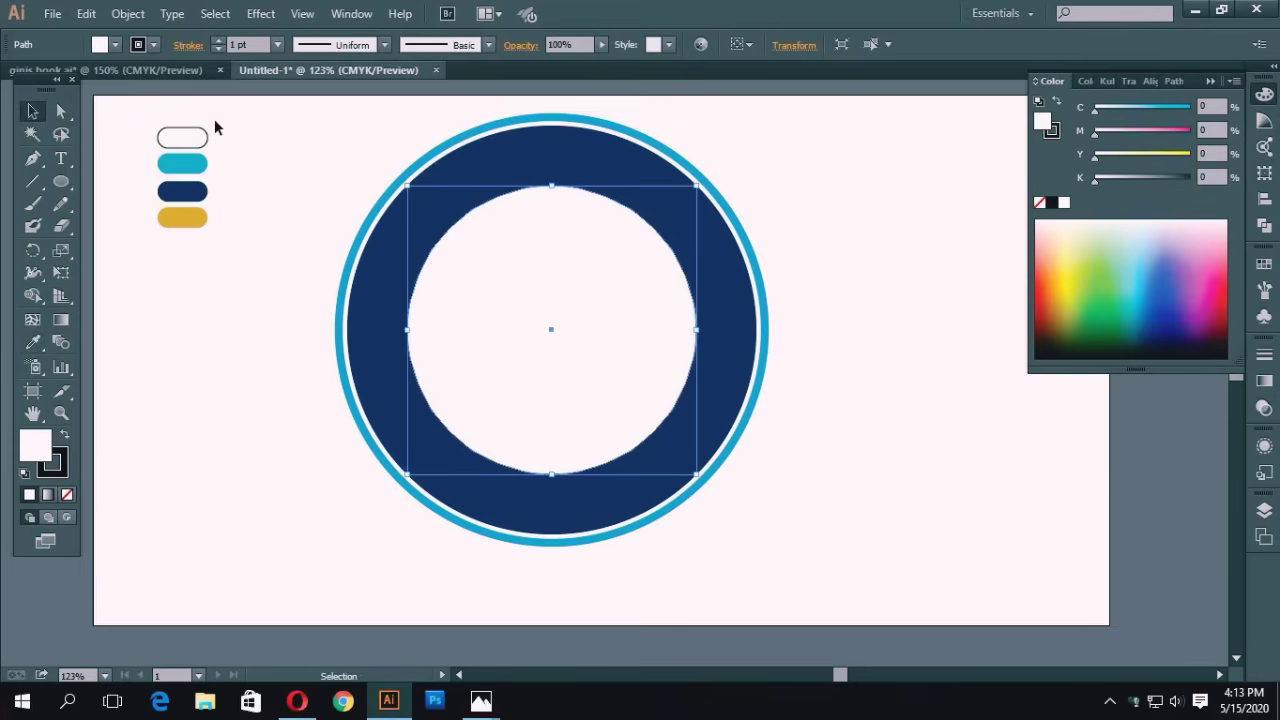
left_click(214, 120)
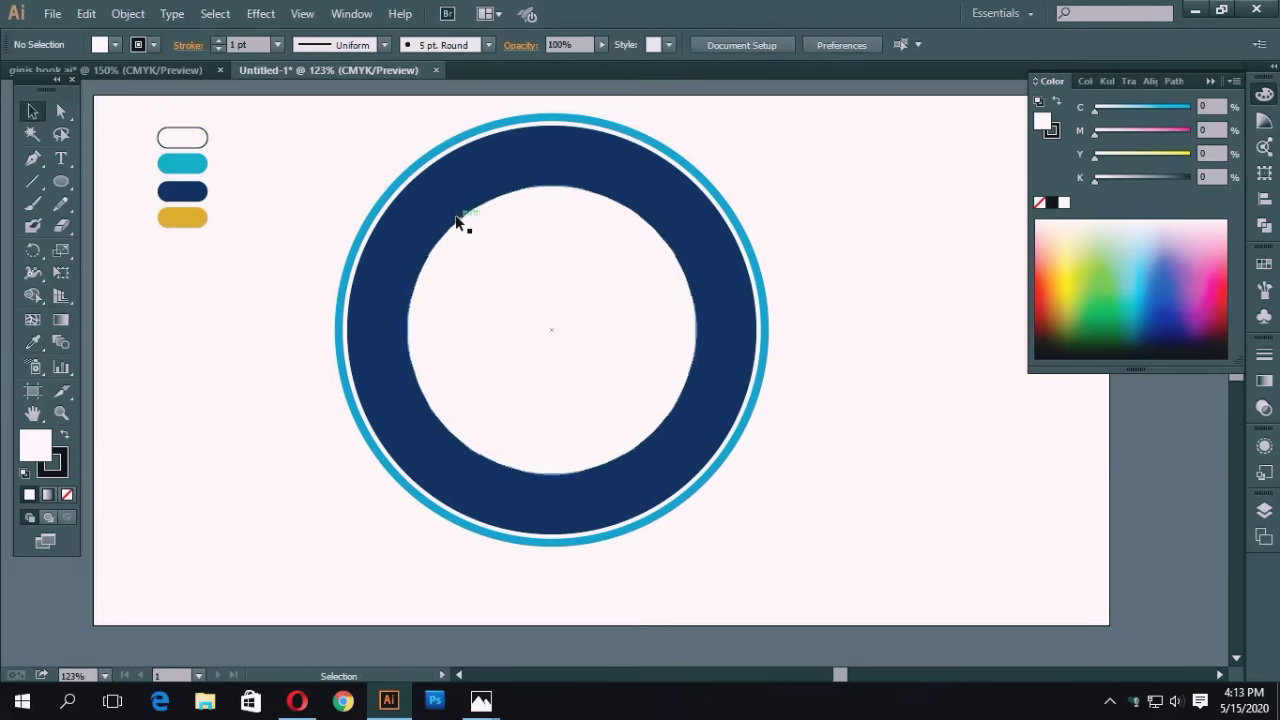
Show the Align panel and start type on a path at the upper-left edge of the white inner circle.
left_click(426, 257)
left_click(69, 165)
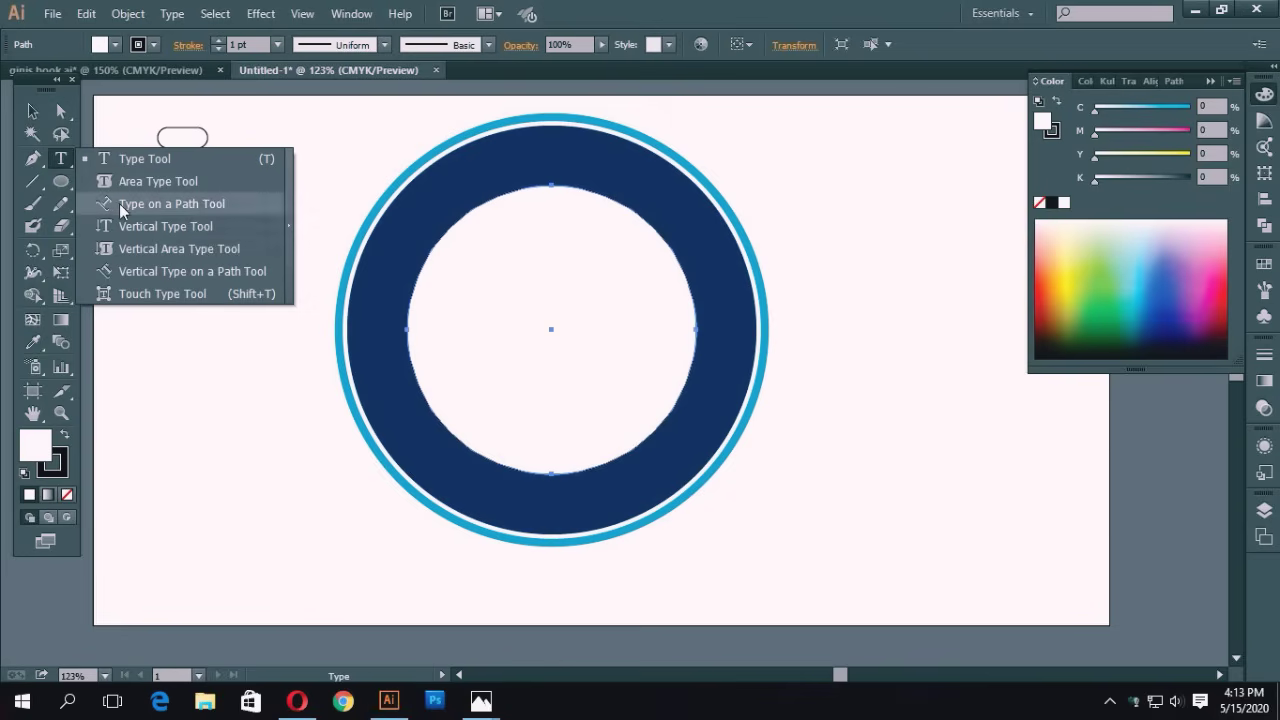
left_click(119, 203)
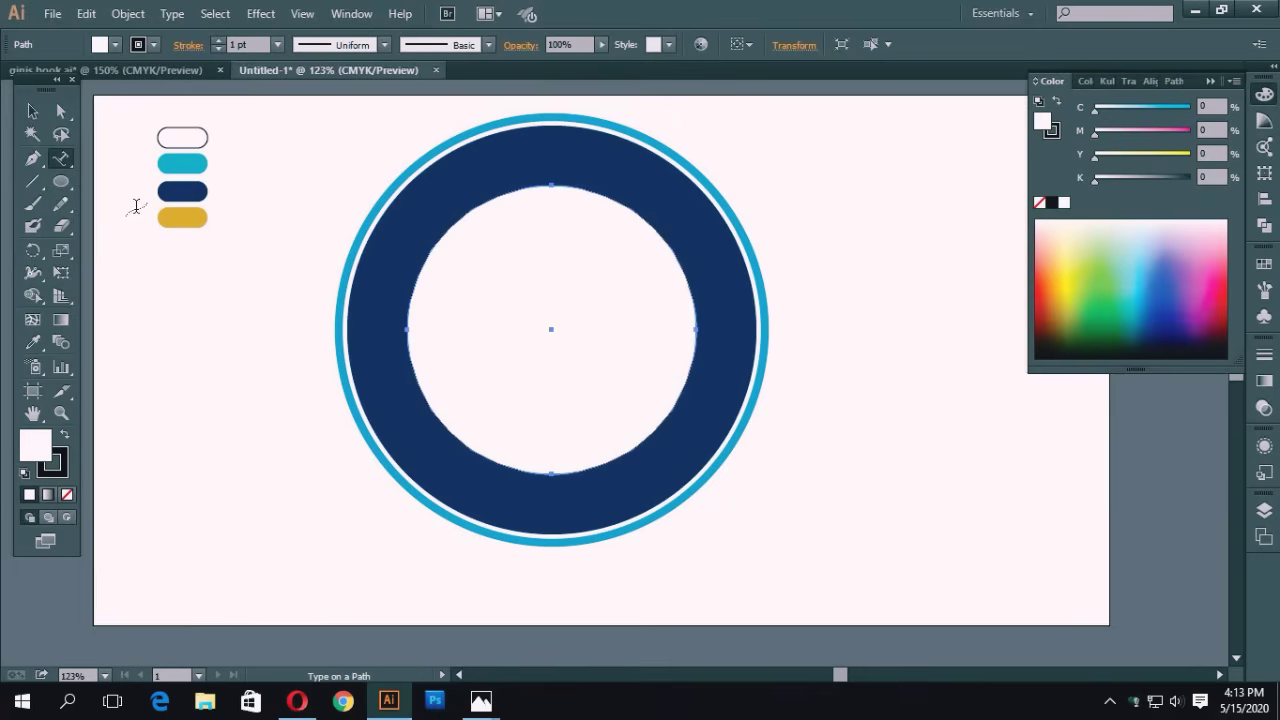
left_click(348, 16)
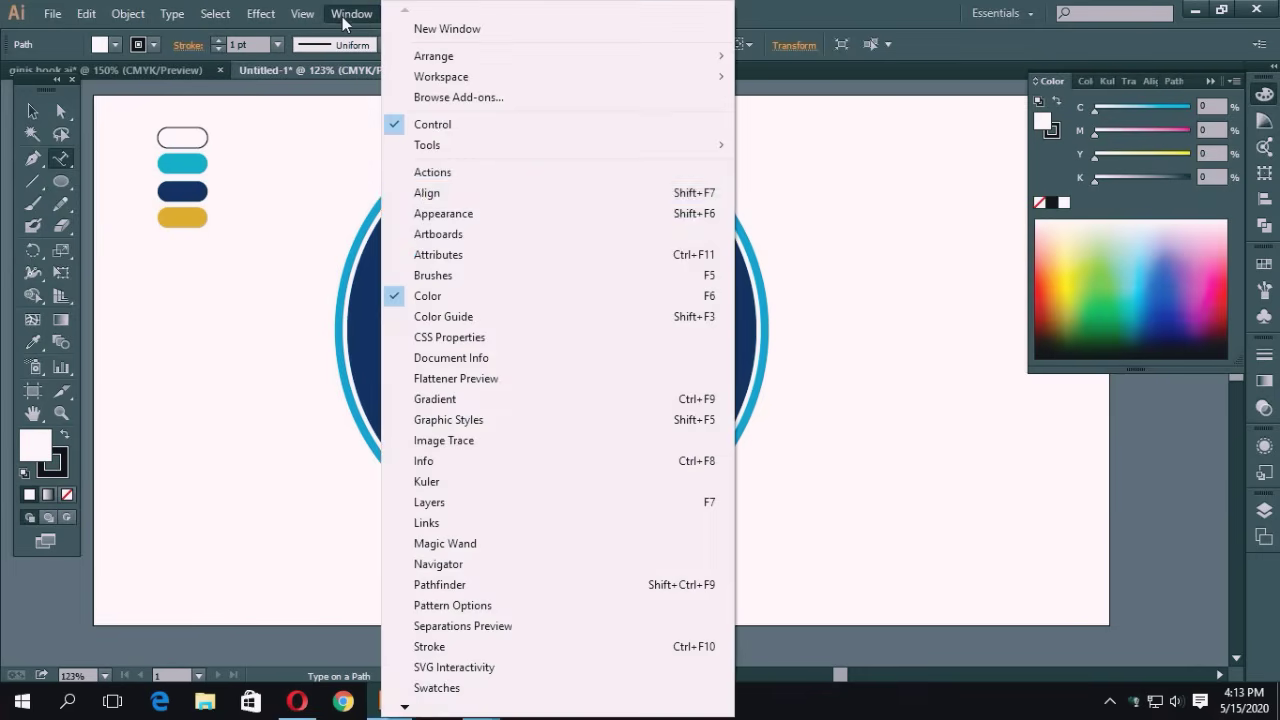
left_click(420, 194)
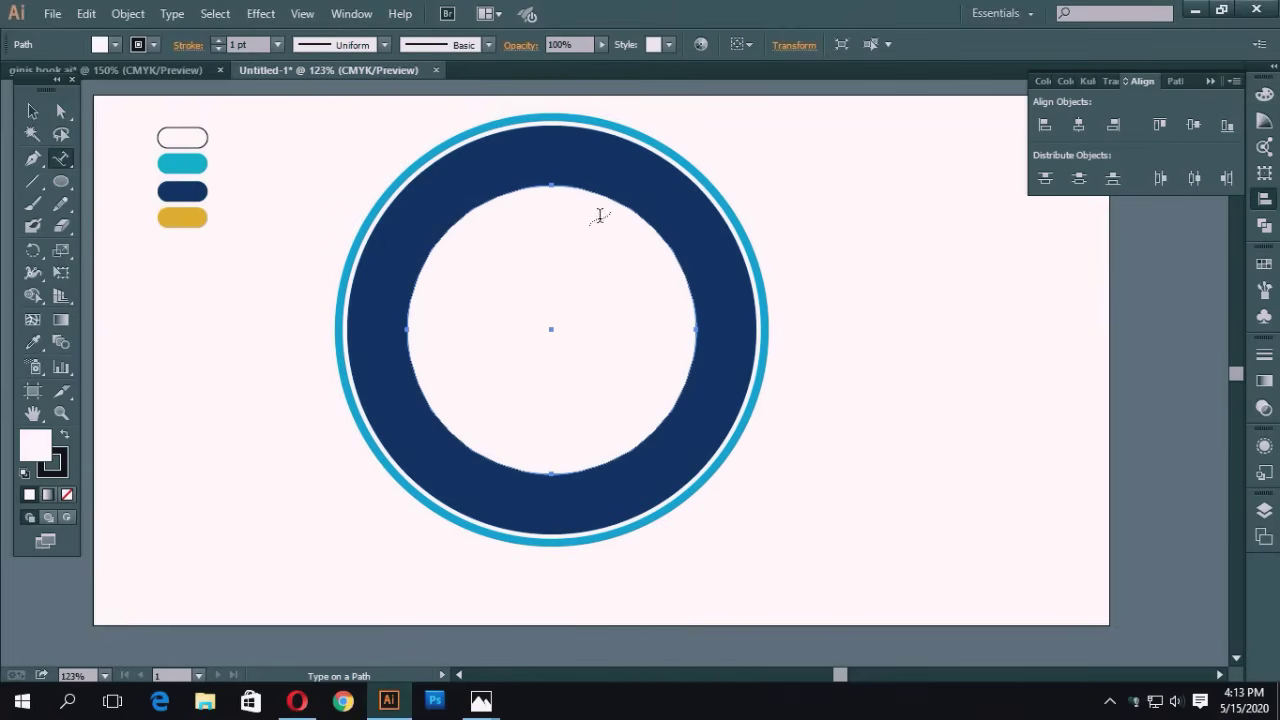
left_click(445, 240)
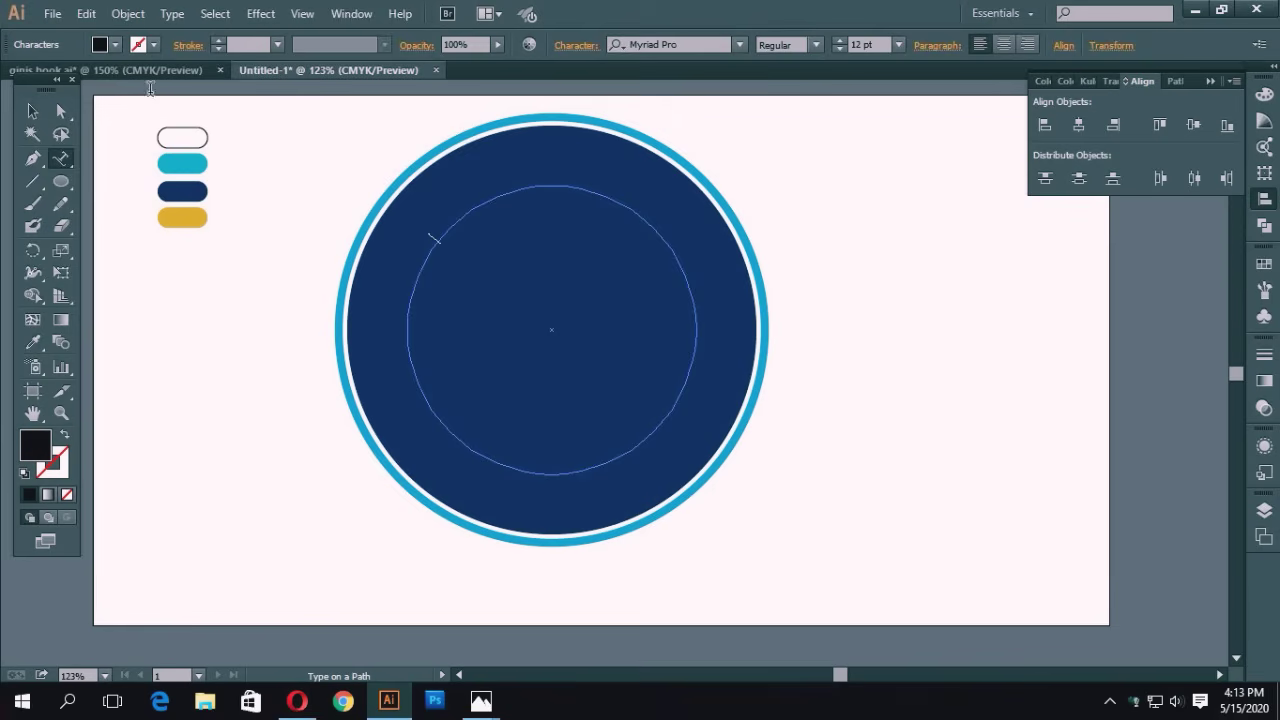
Check the finished reference logo and enter GUINNESS along the inner circle's path.
left_click(125, 70)
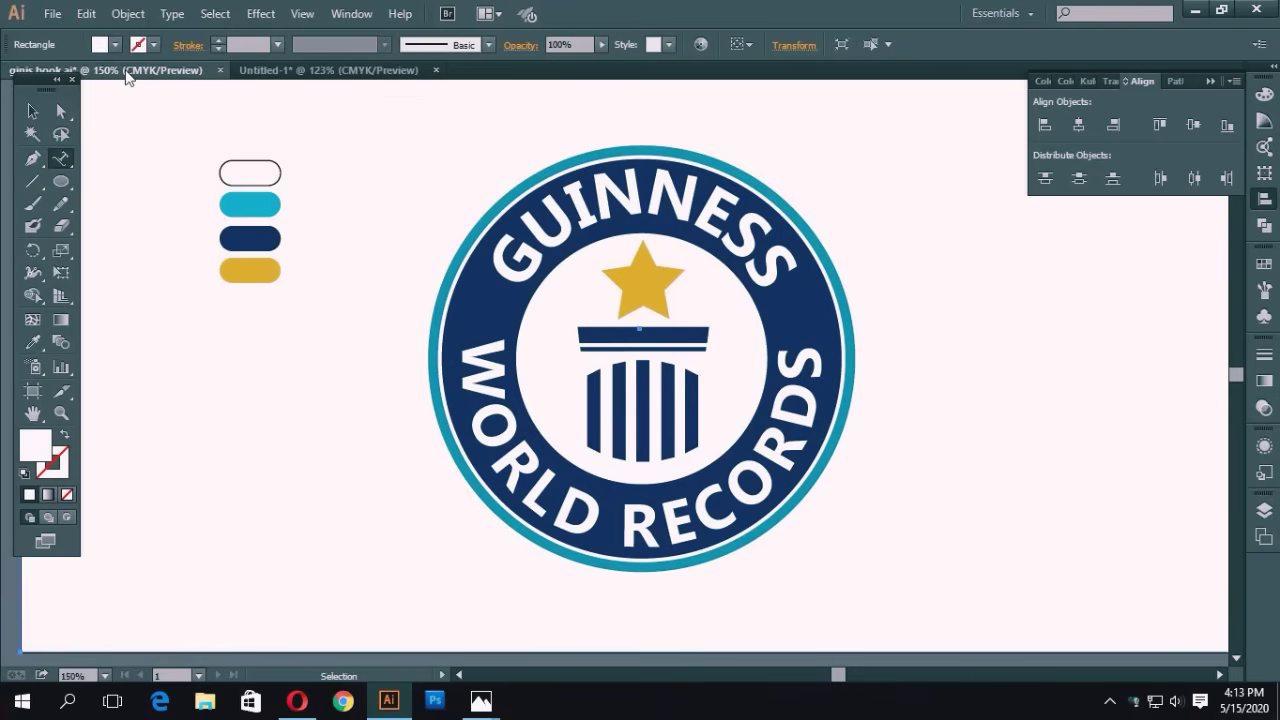
left_click(361, 68)
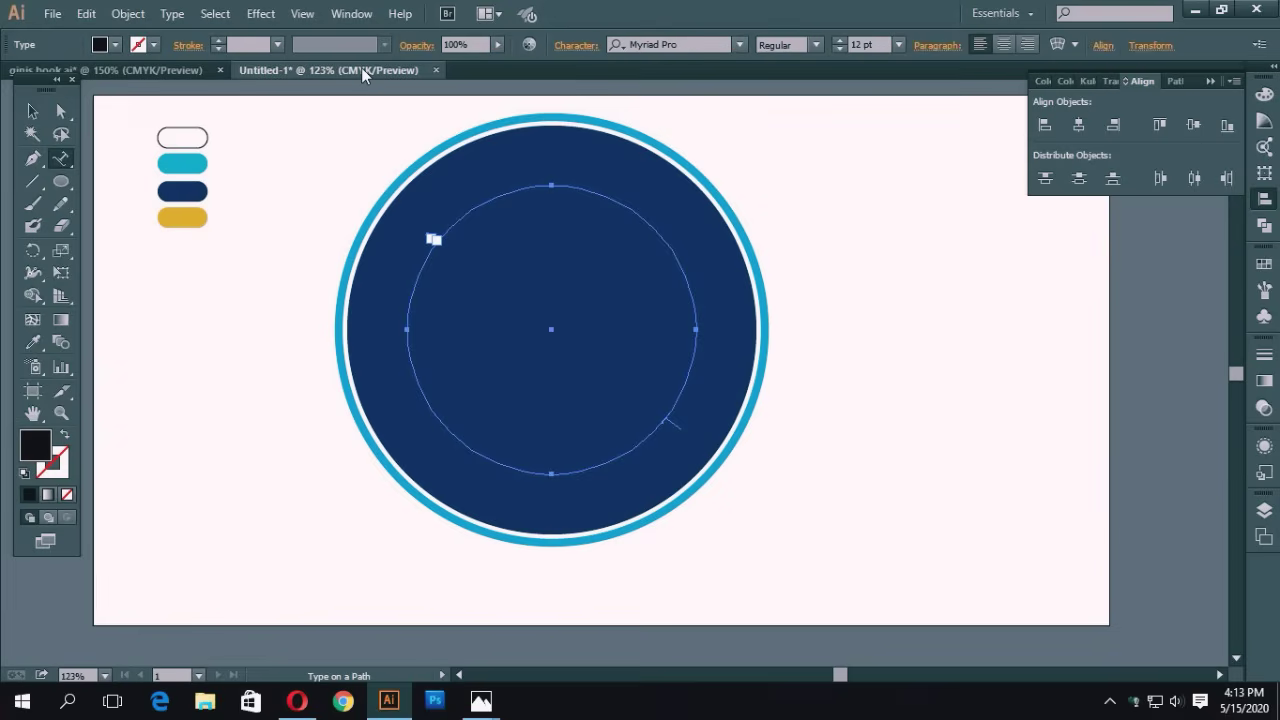
left_click(438, 240)
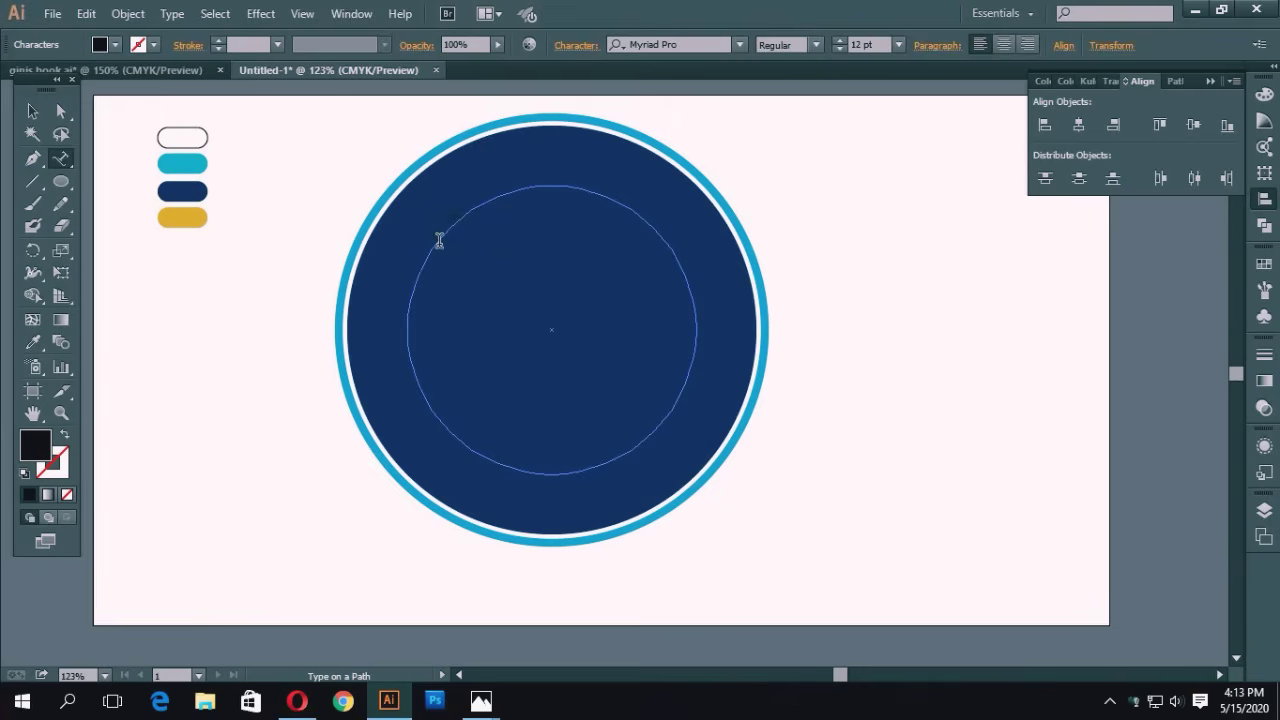
Apply the white swatch's appearance to the GUINNESS path text.
left_click(31, 112)
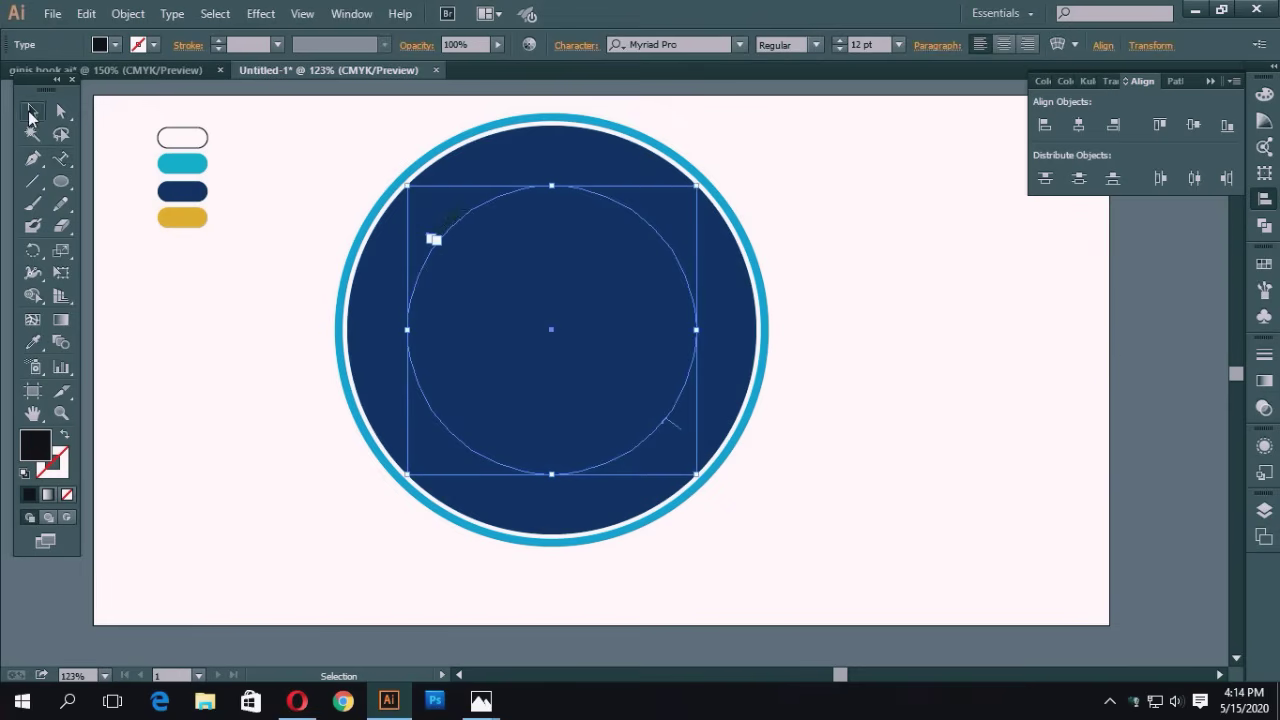
left_click(33, 341)
left_click(176, 142)
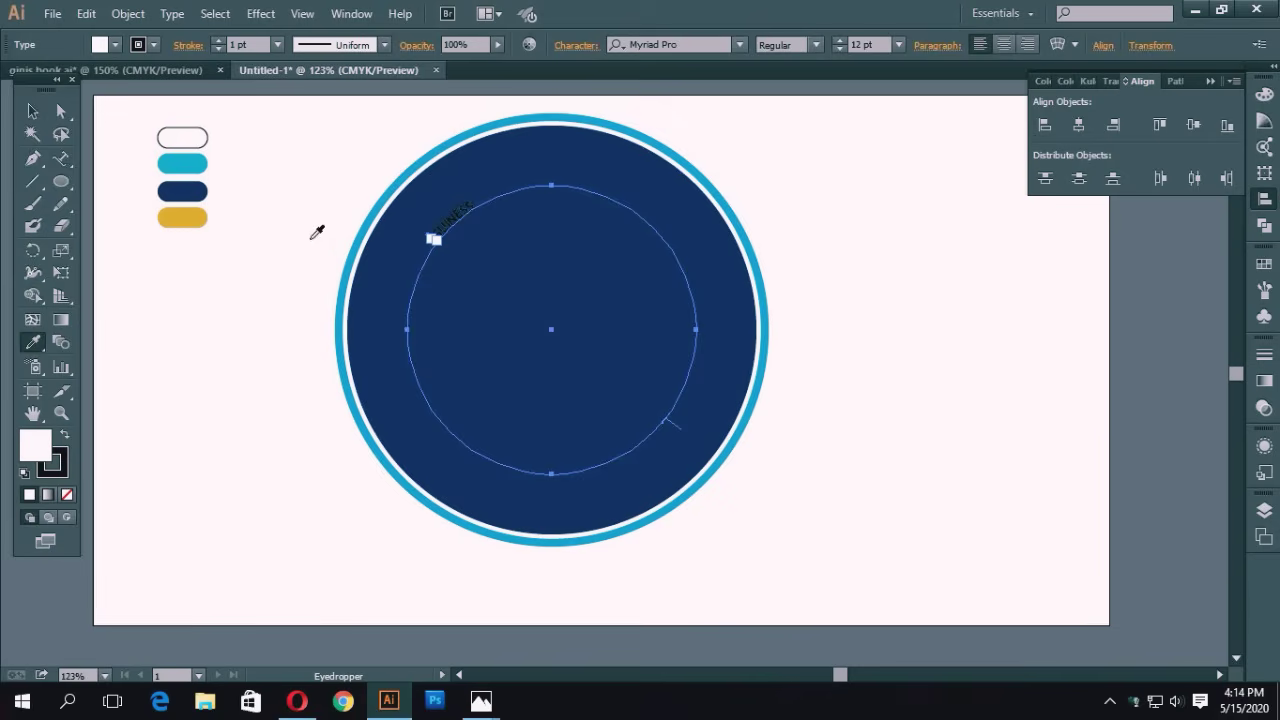
Enlarge the lettering on the inner circle's path to 67 pt and remove its stroke.
left_click(32, 111)
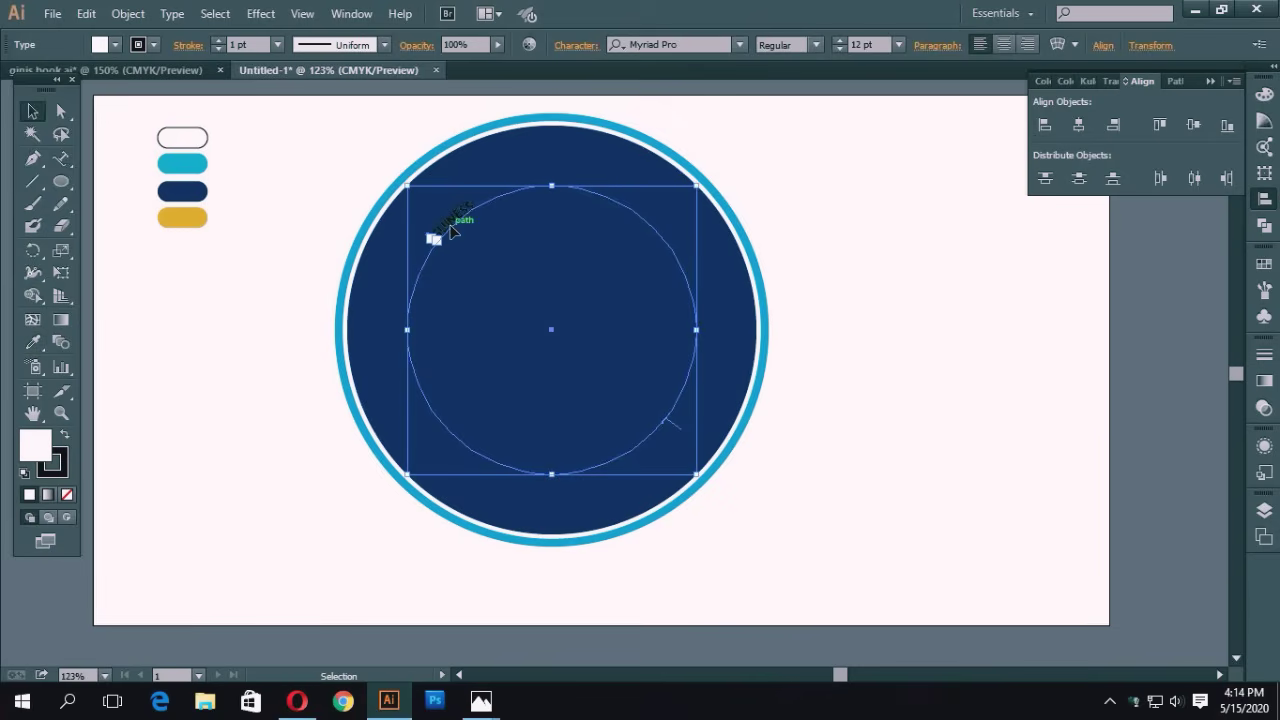
left_click(840, 41)
left_click_drag(841, 44, 840, 42)
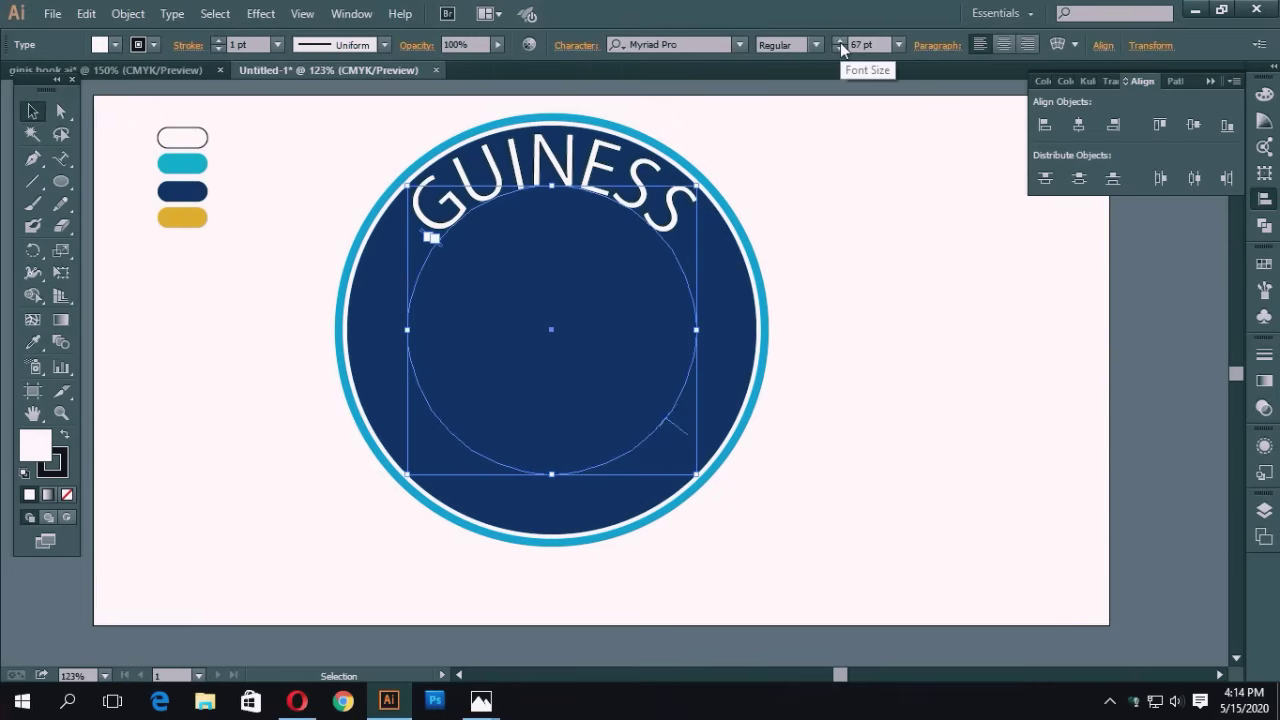
left_click(54, 462)
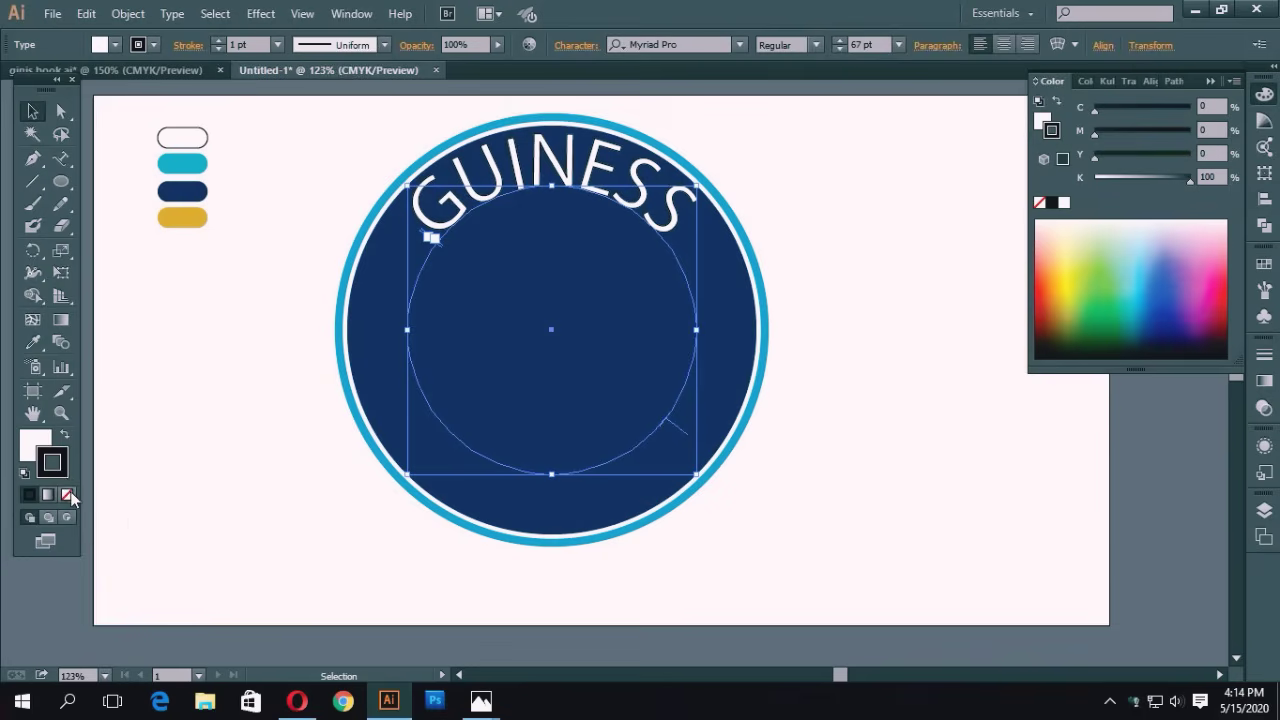
left_click(68, 495)
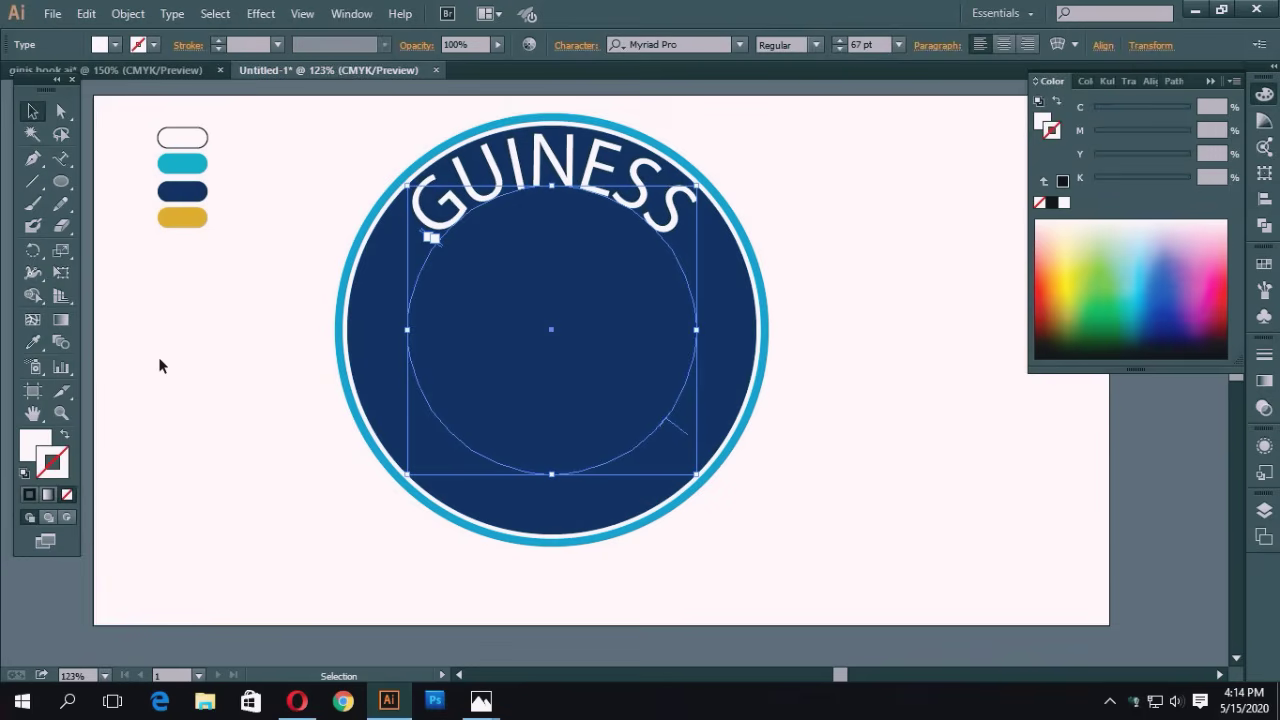
Reduce the curved lettering's font size to 64 pt and deselect it.
left_click(838, 49)
left_click(838, 49)
left_click(838, 49)
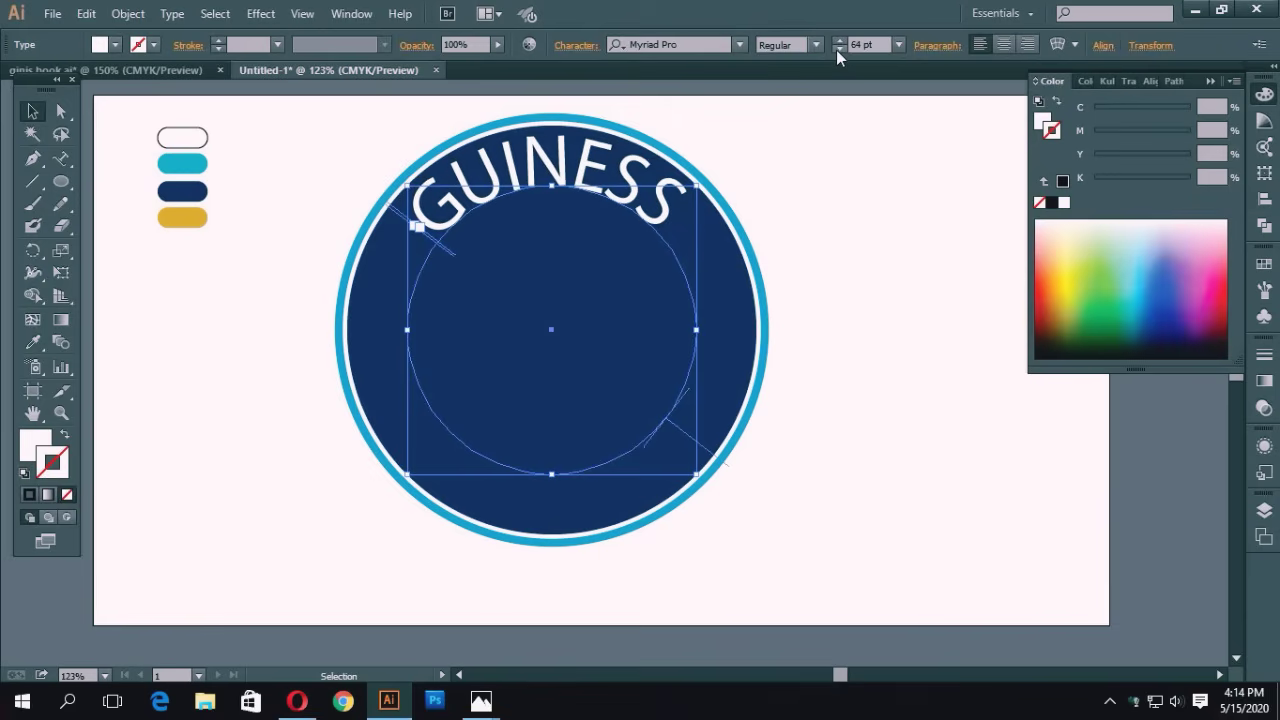
left_click(792, 127)
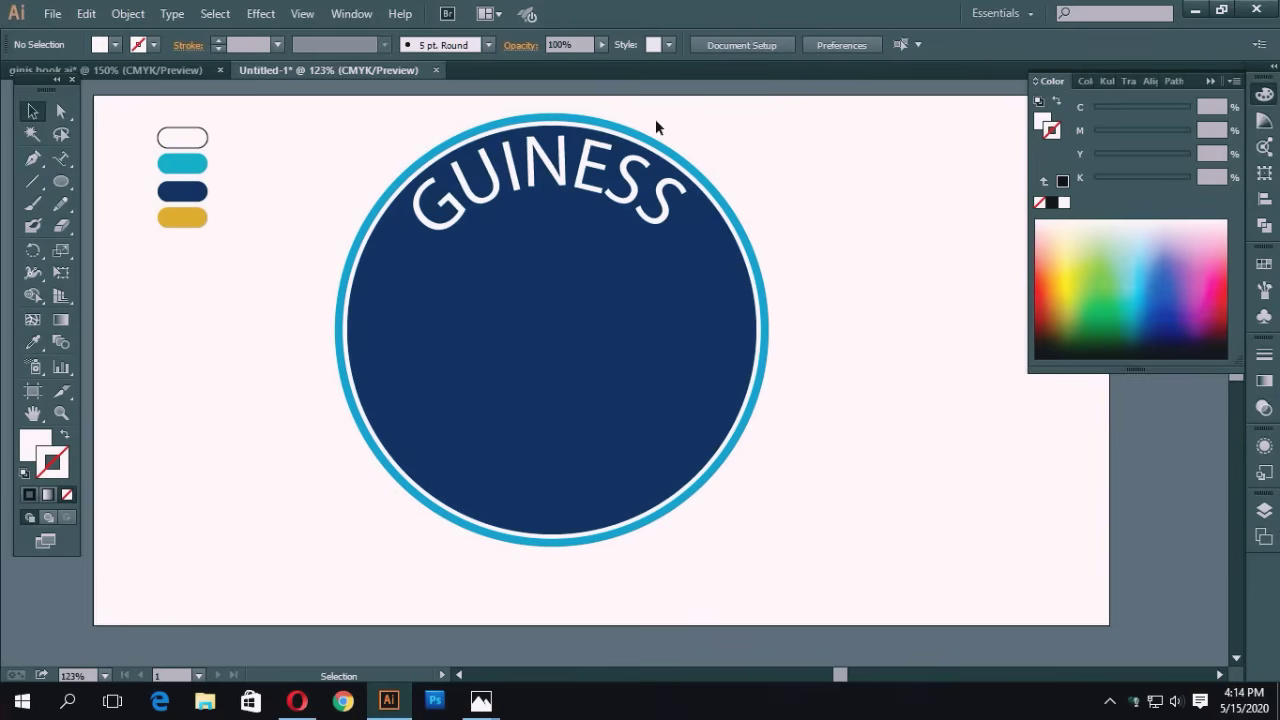
Change the curved lettering's font to Myanmar Text and rotate it slightly counterclockwise around the circle.
left_click(558, 170)
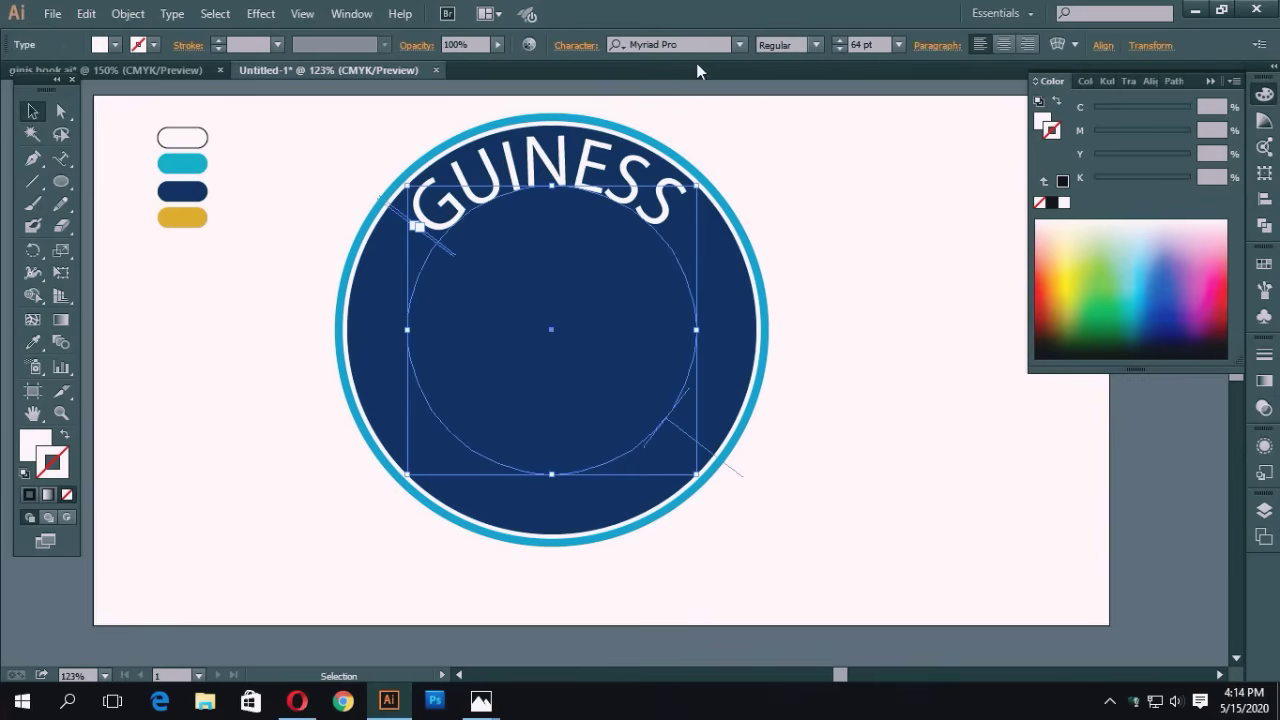
left_click(737, 45)
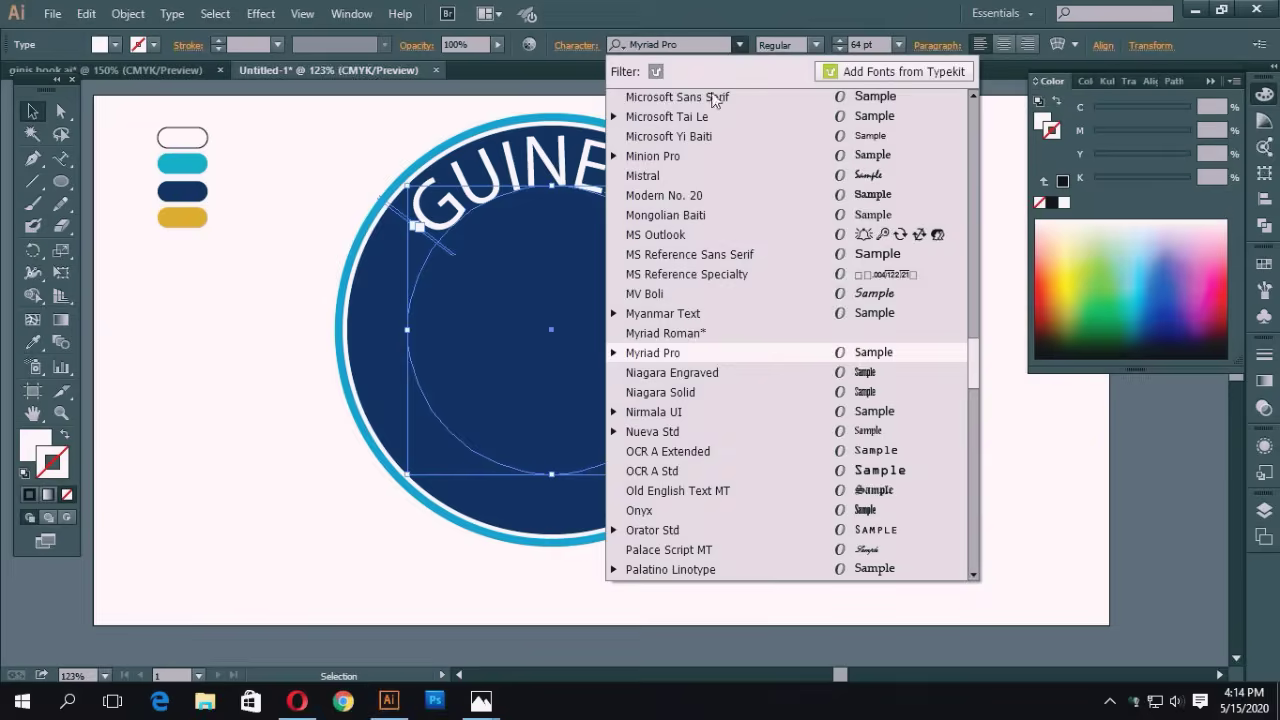
left_click(686, 318)
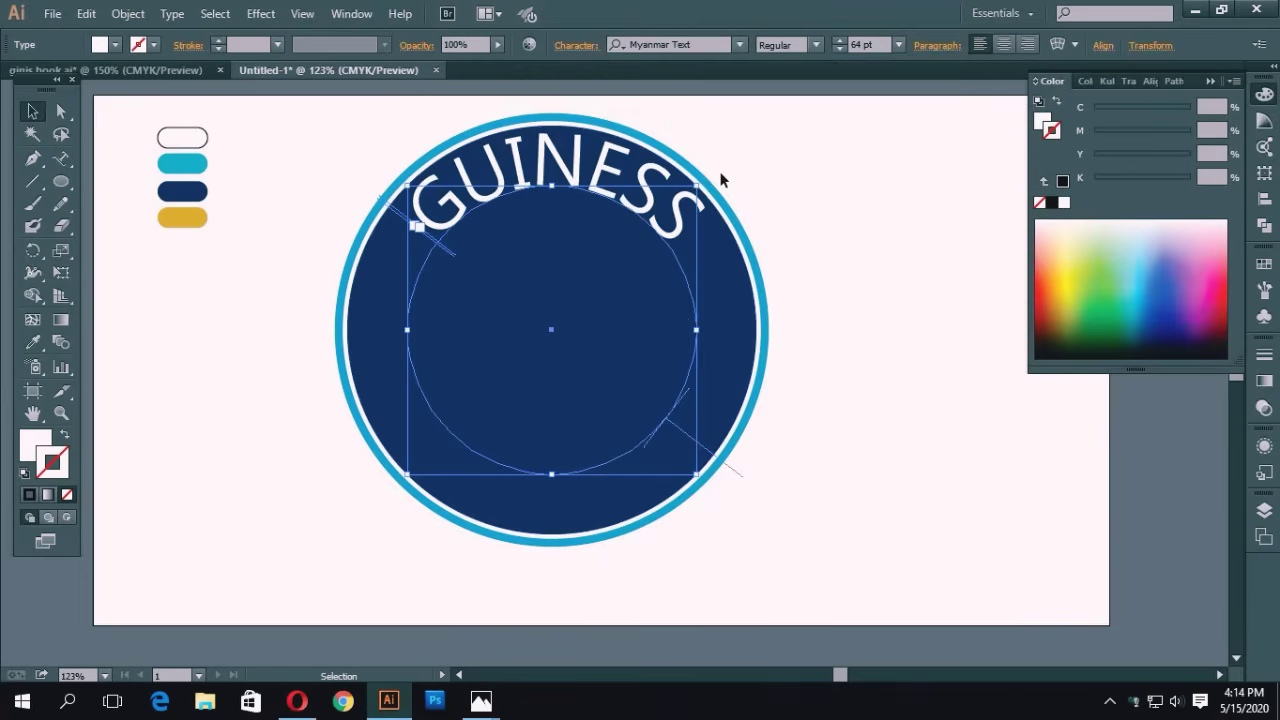
left_click_drag(707, 184, 701, 177)
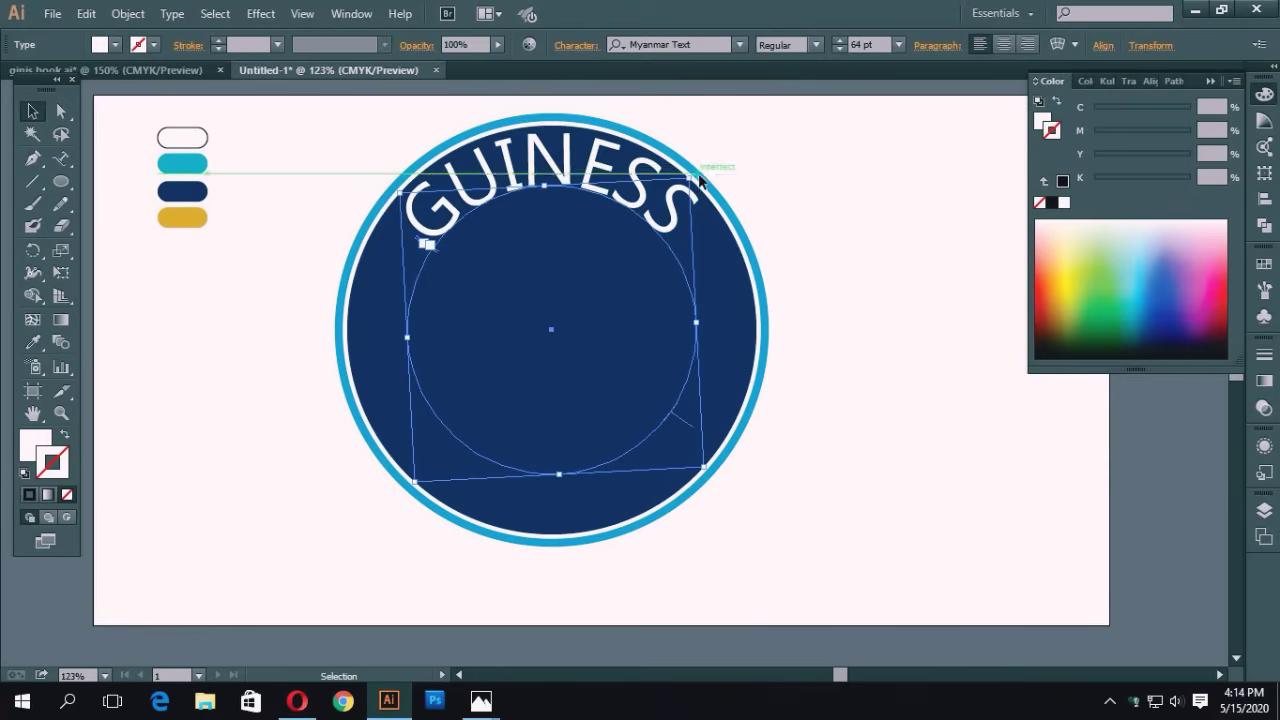
left_click(768, 167)
left_click(521, 186)
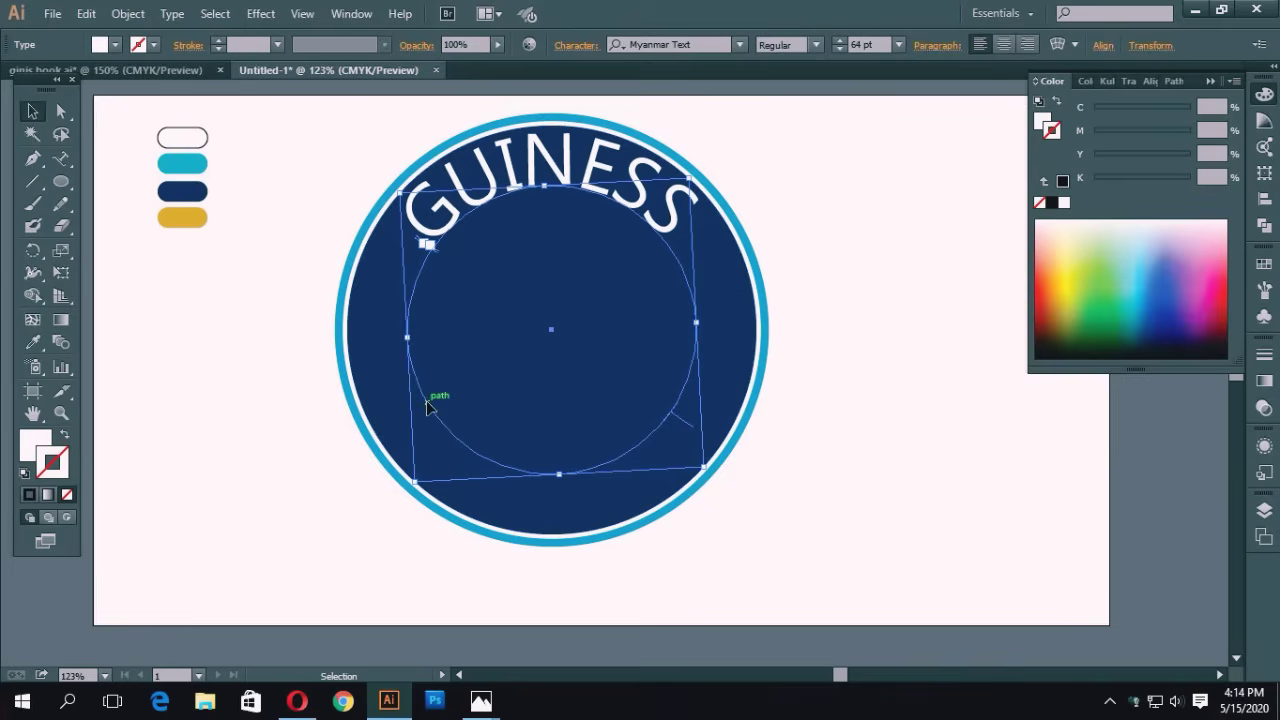
left_click(60, 162)
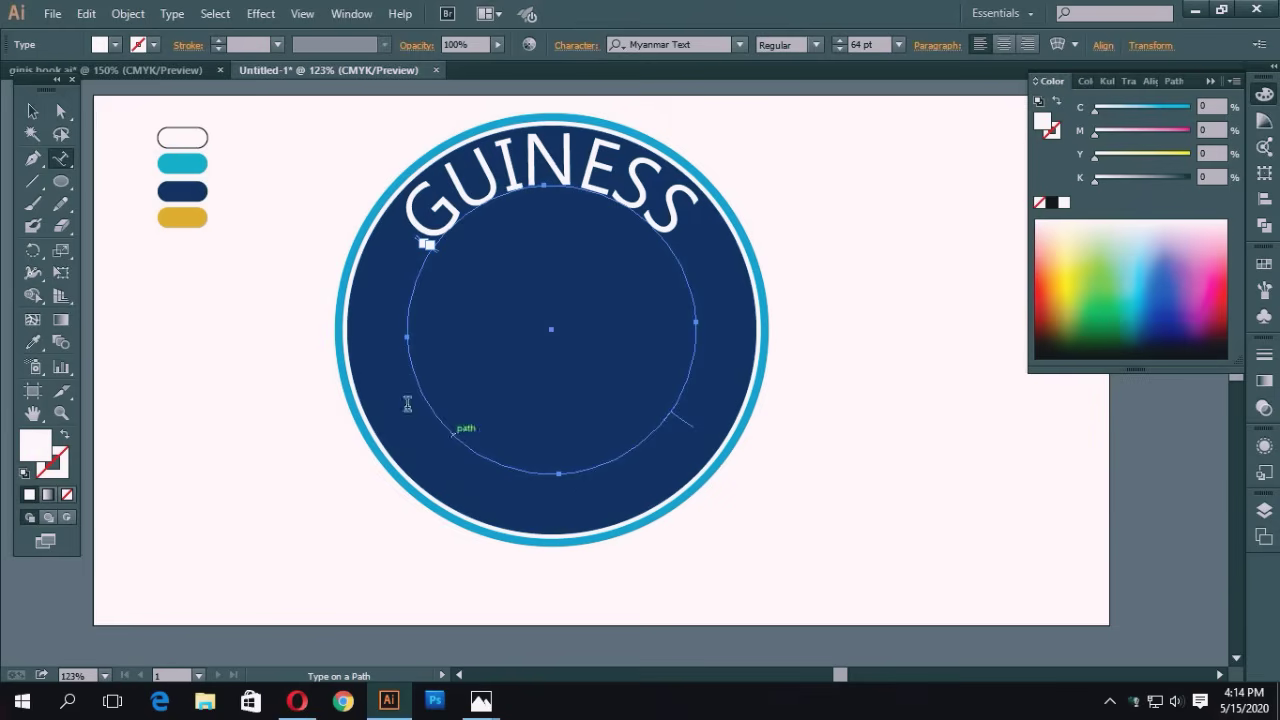
left_click(31, 112)
left_click(146, 301)
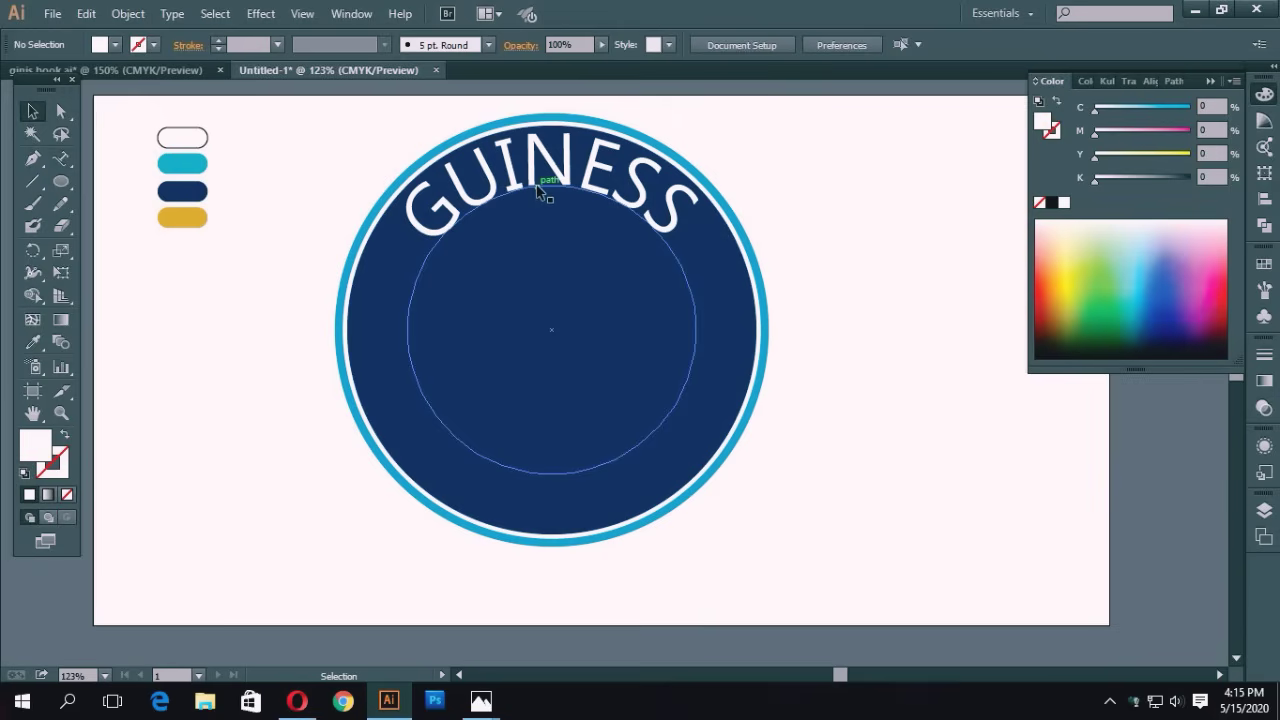
Place a copy of the curved lettering beside the logo and fill it with a bright blue.
left_click_drag(538, 192, 912, 317)
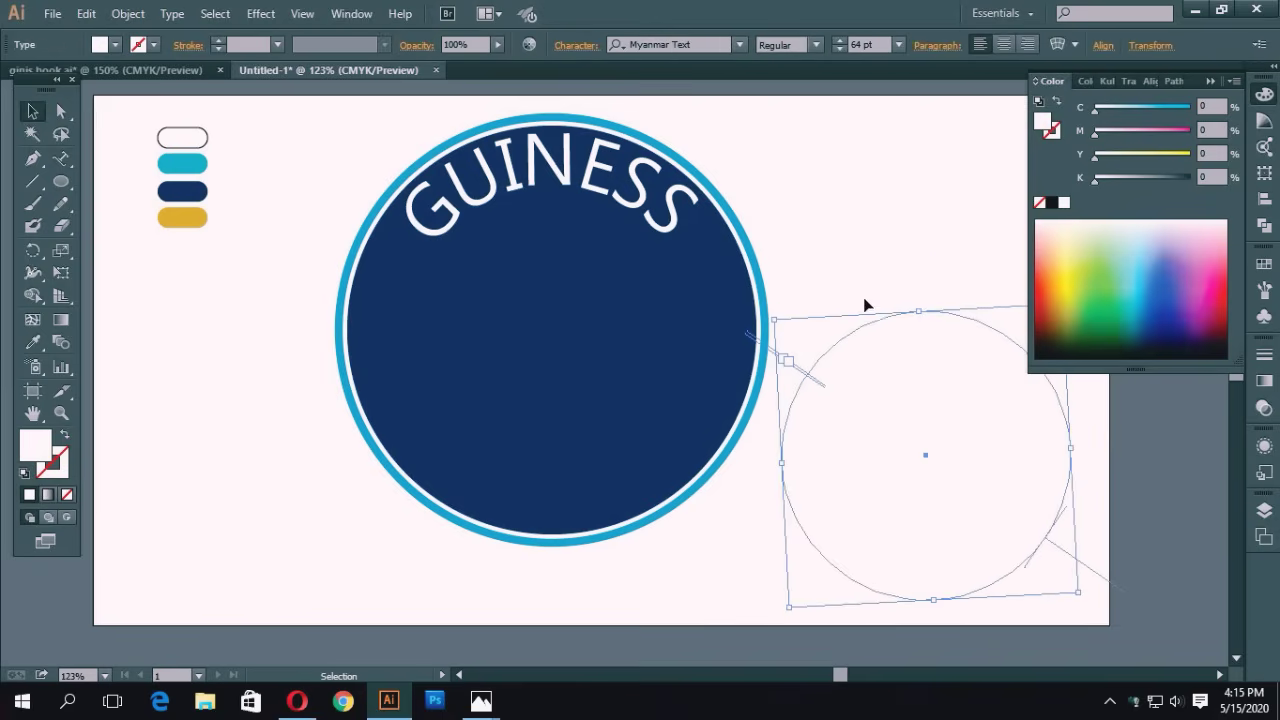
left_click(1144, 291)
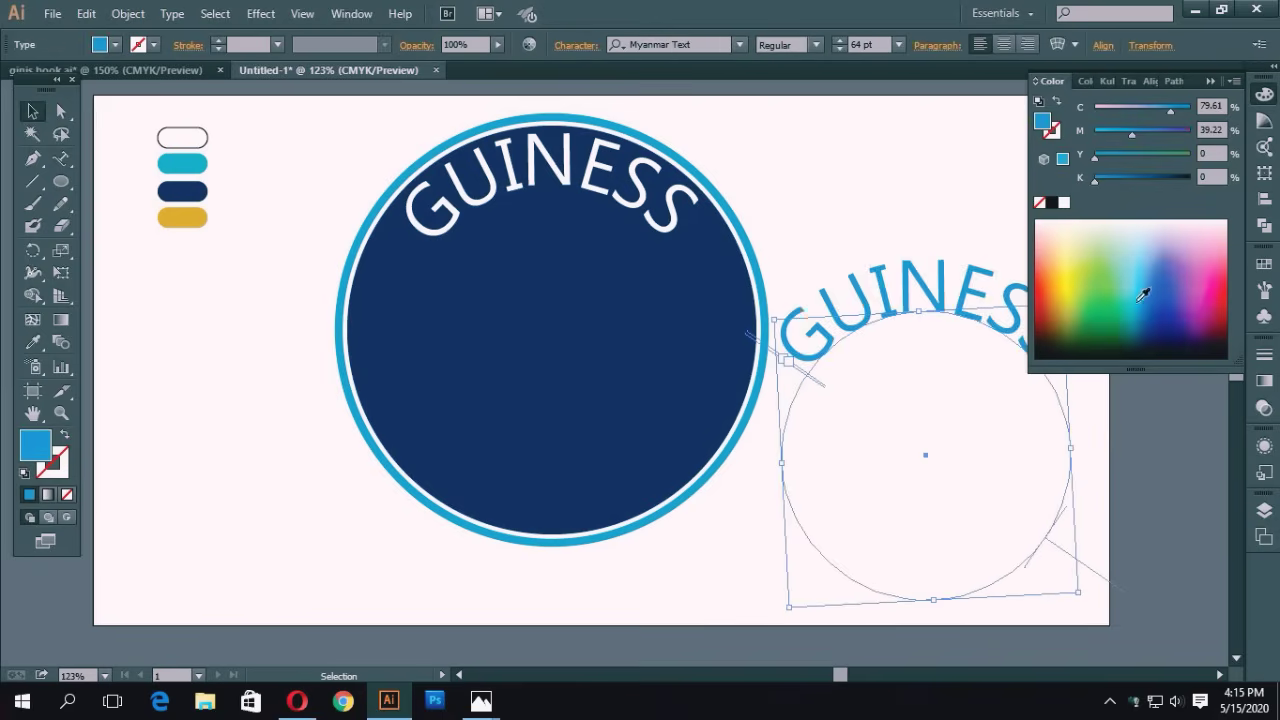
left_click(808, 206)
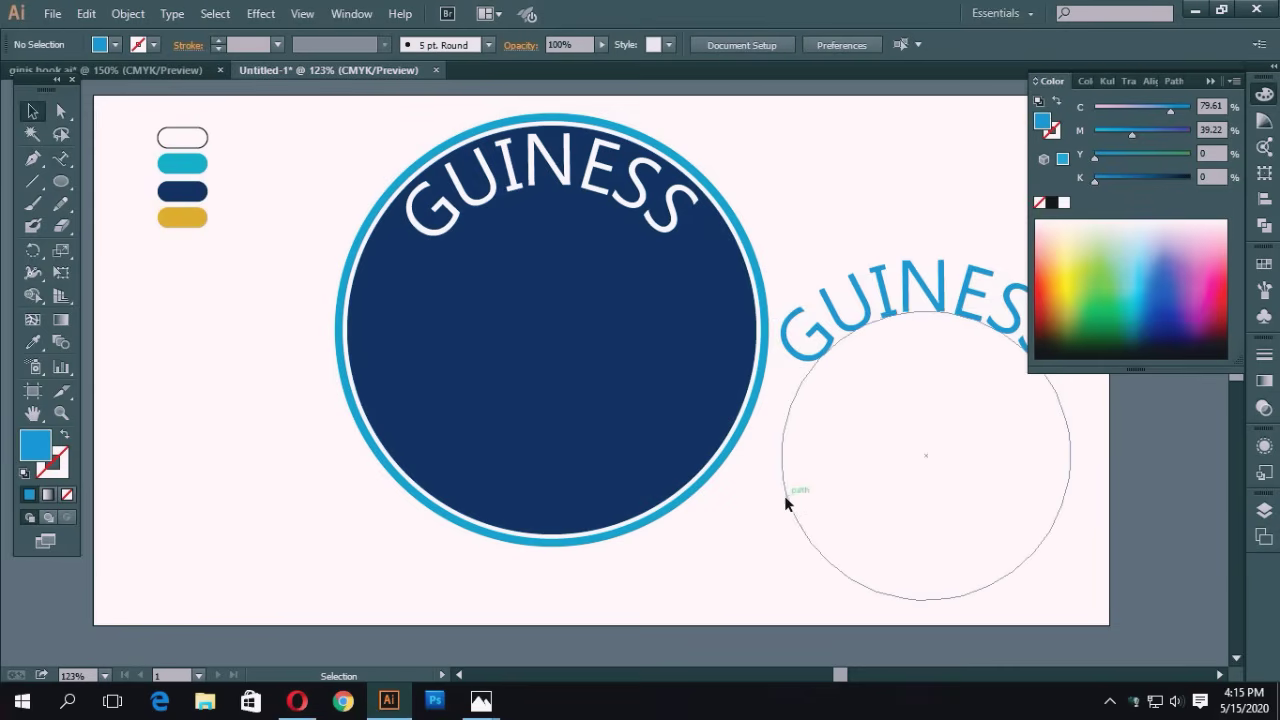
left_click(789, 498)
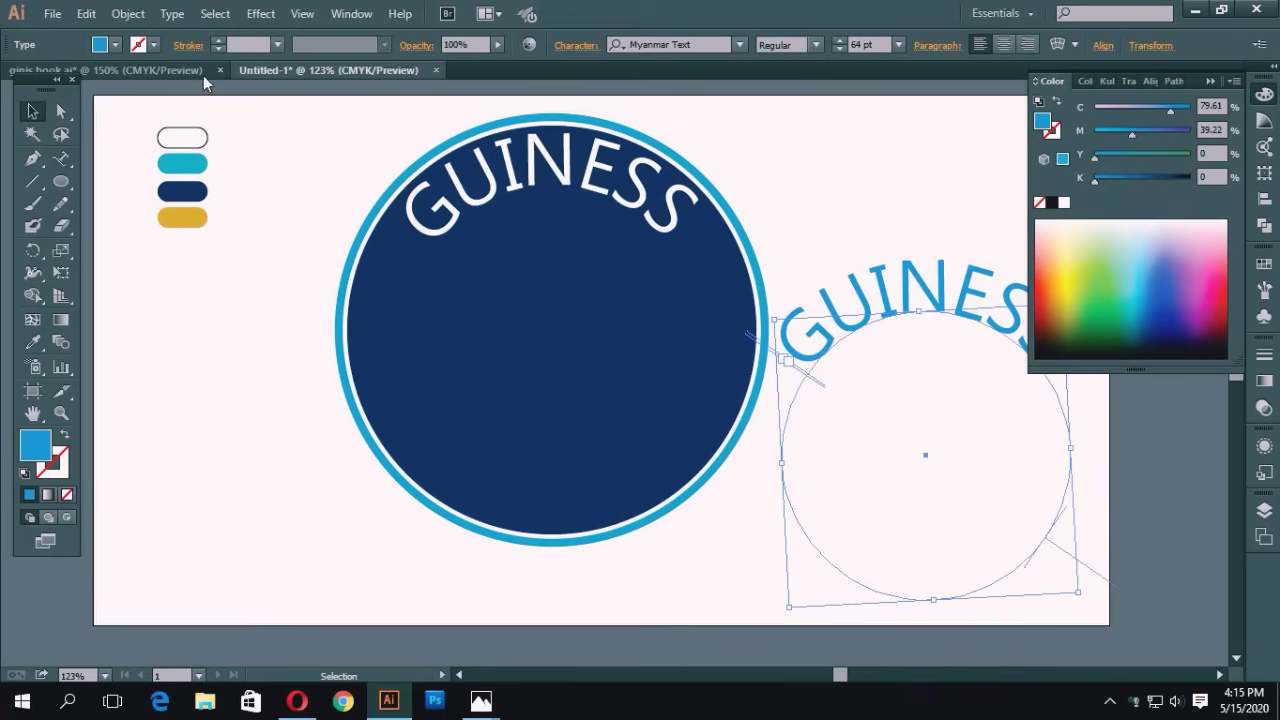
key("Delete")
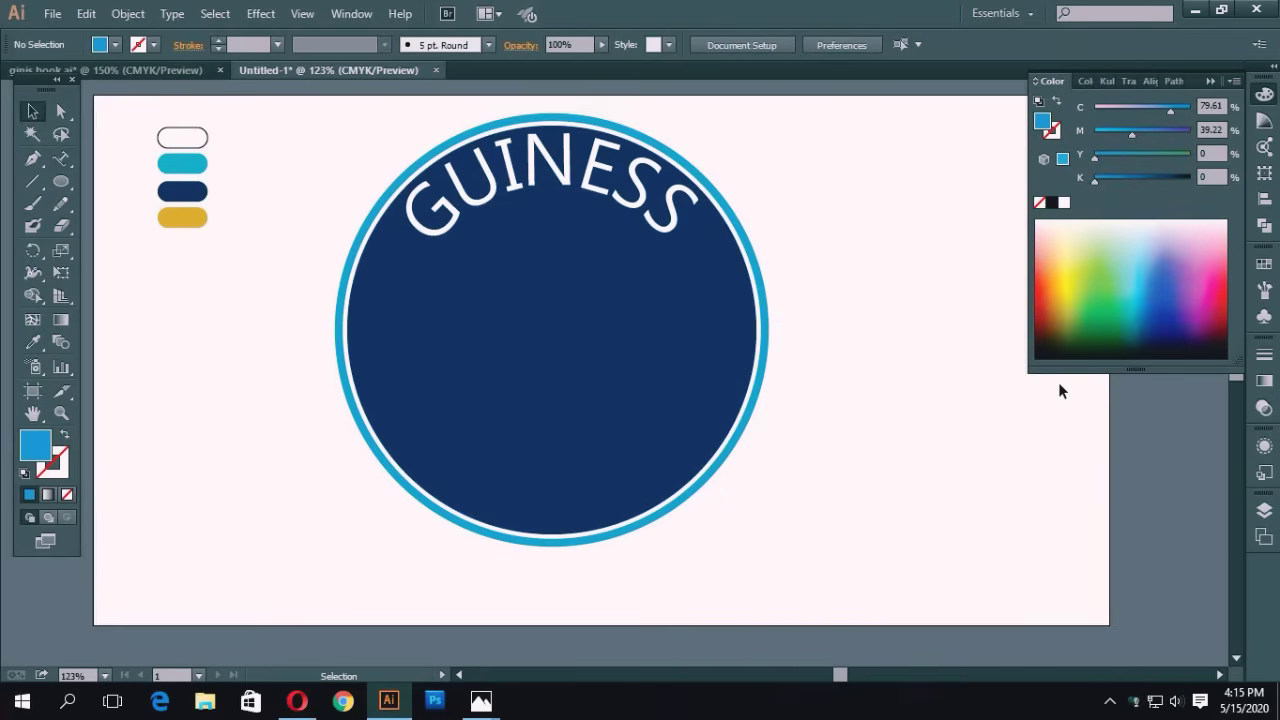
right_click(989, 380)
left_click(1005, 396)
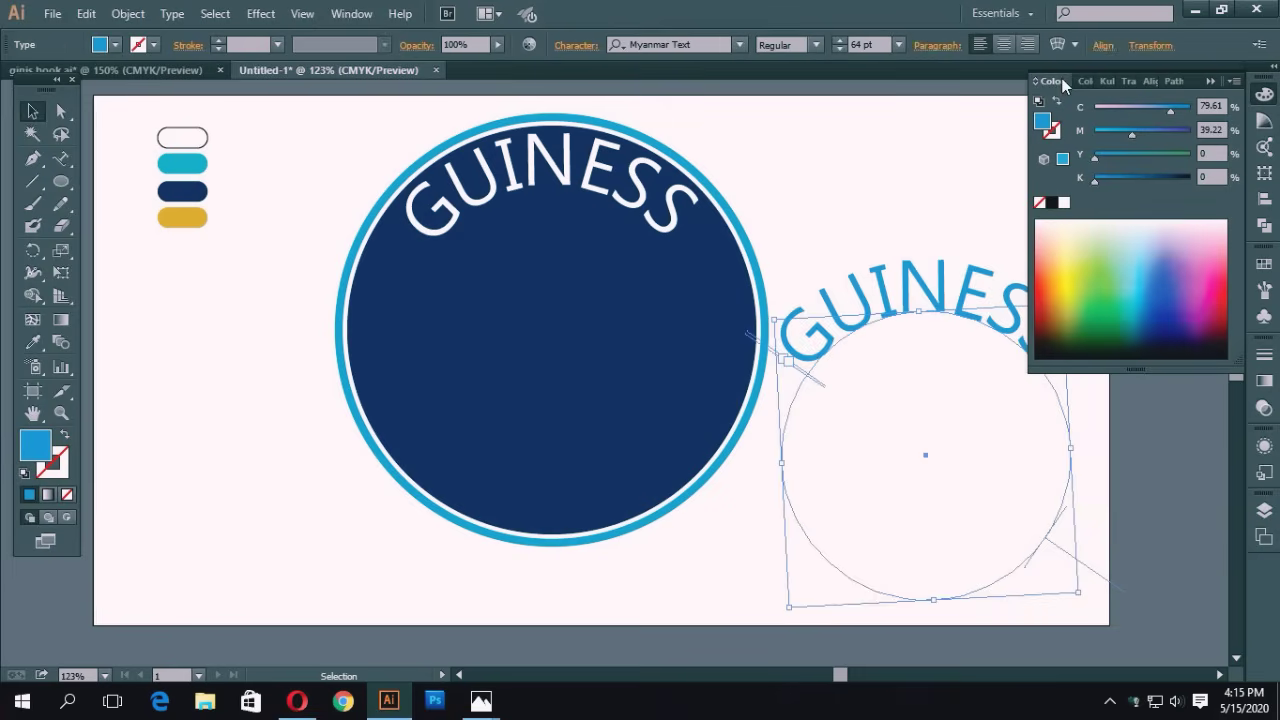
Collapse the Color panel and erase all the letters from the blue text copy, leaving its circular path empty.
left_click(1210, 81)
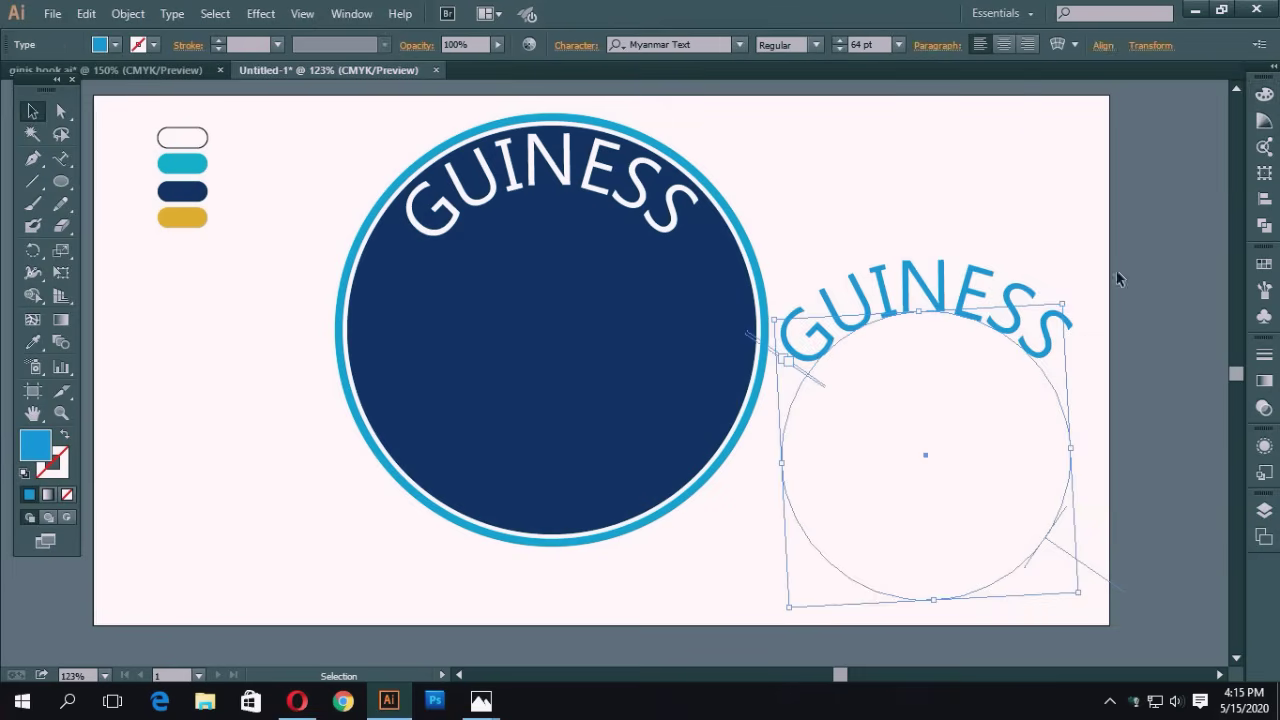
left_click(1049, 357)
left_click(1051, 351)
key("t")
double_click(1049, 342)
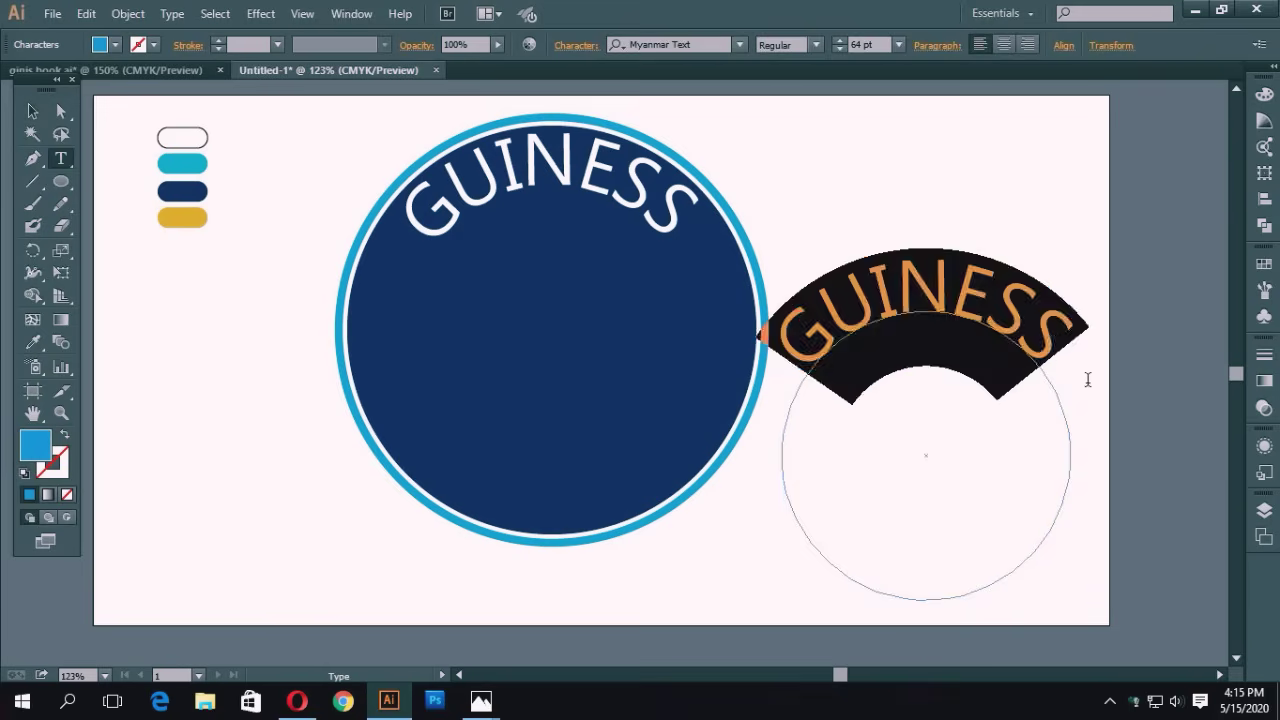
left_click(1071, 365)
key("BackSpace")
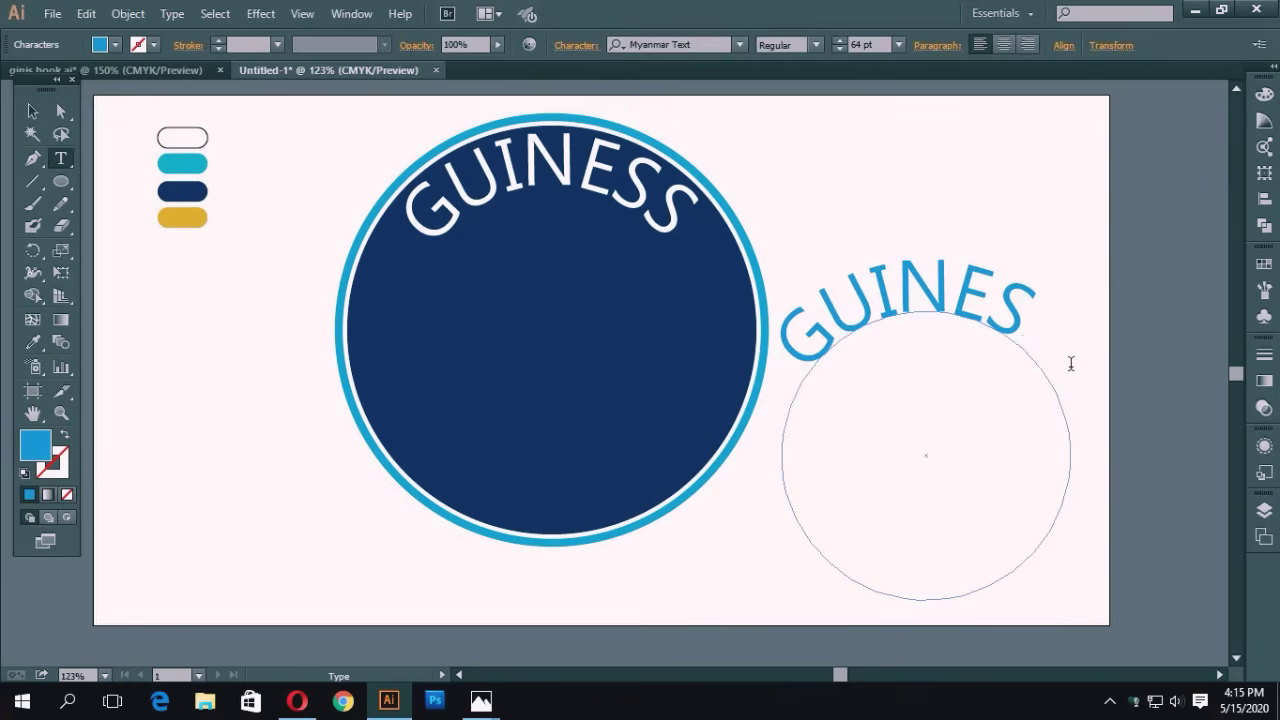
key("BackSpace")
key("BackSpace")
key("BackSpace")
key("BackSpace")
key("BackSpace")
key("BackSpace")
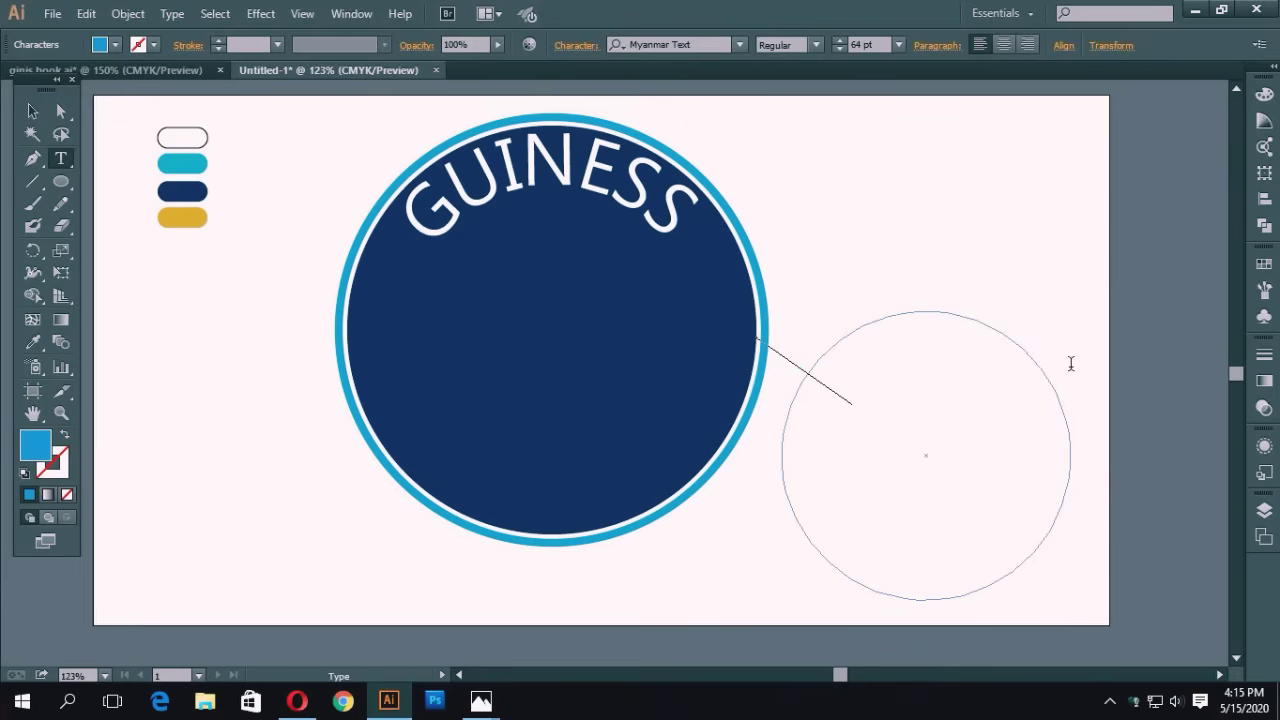
Check the spelling in the finished reference logo and insert the missing N so the white lettering reads GUINNESS.
left_click(125, 78)
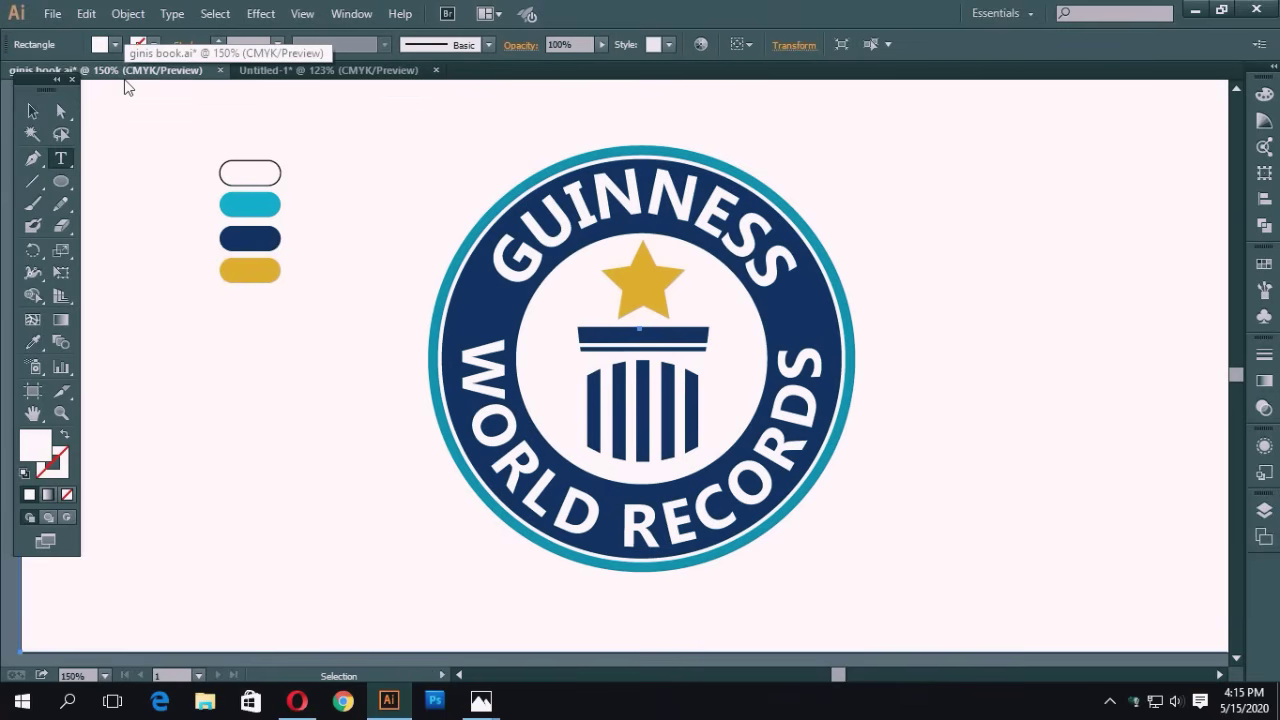
left_click(288, 70)
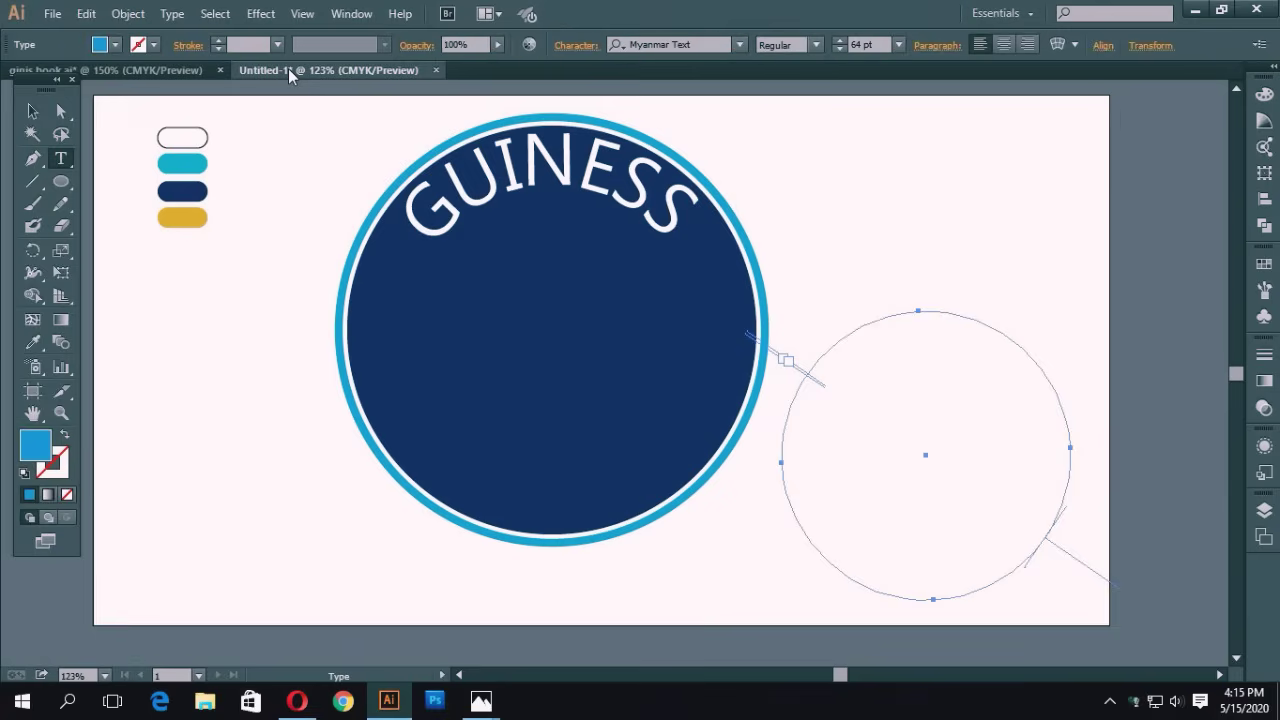
left_click(140, 70)
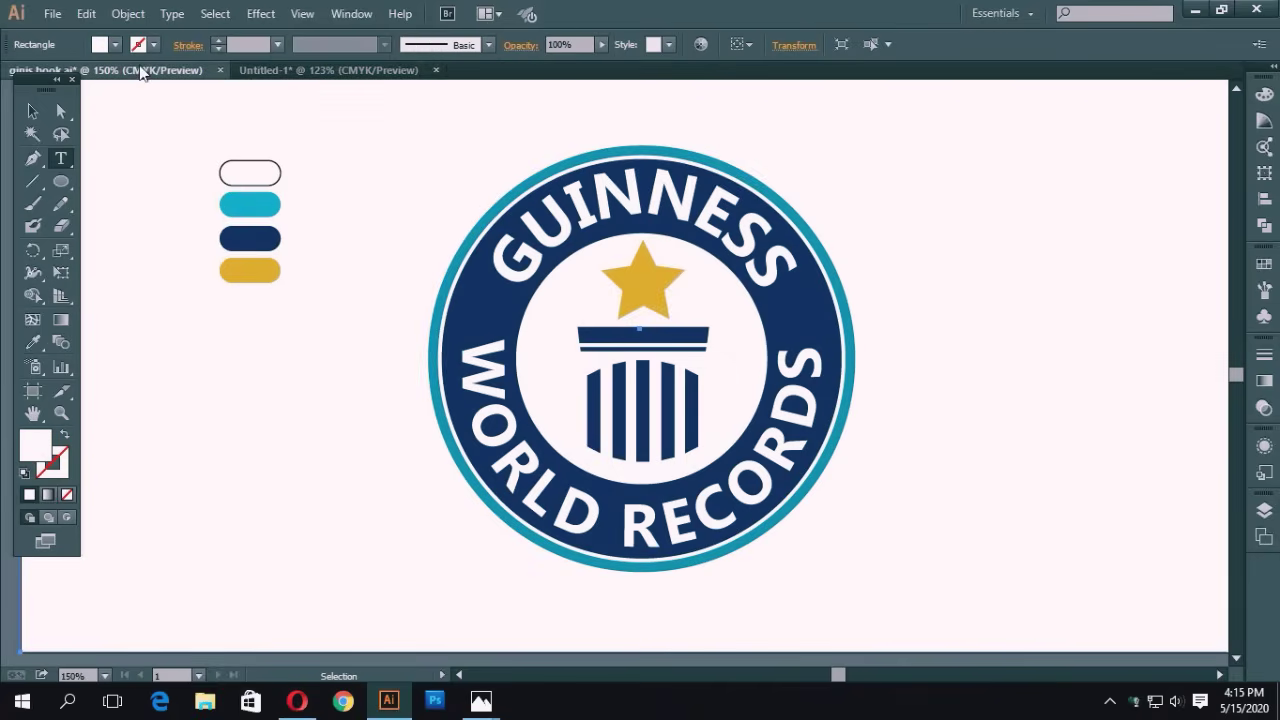
left_click(308, 71)
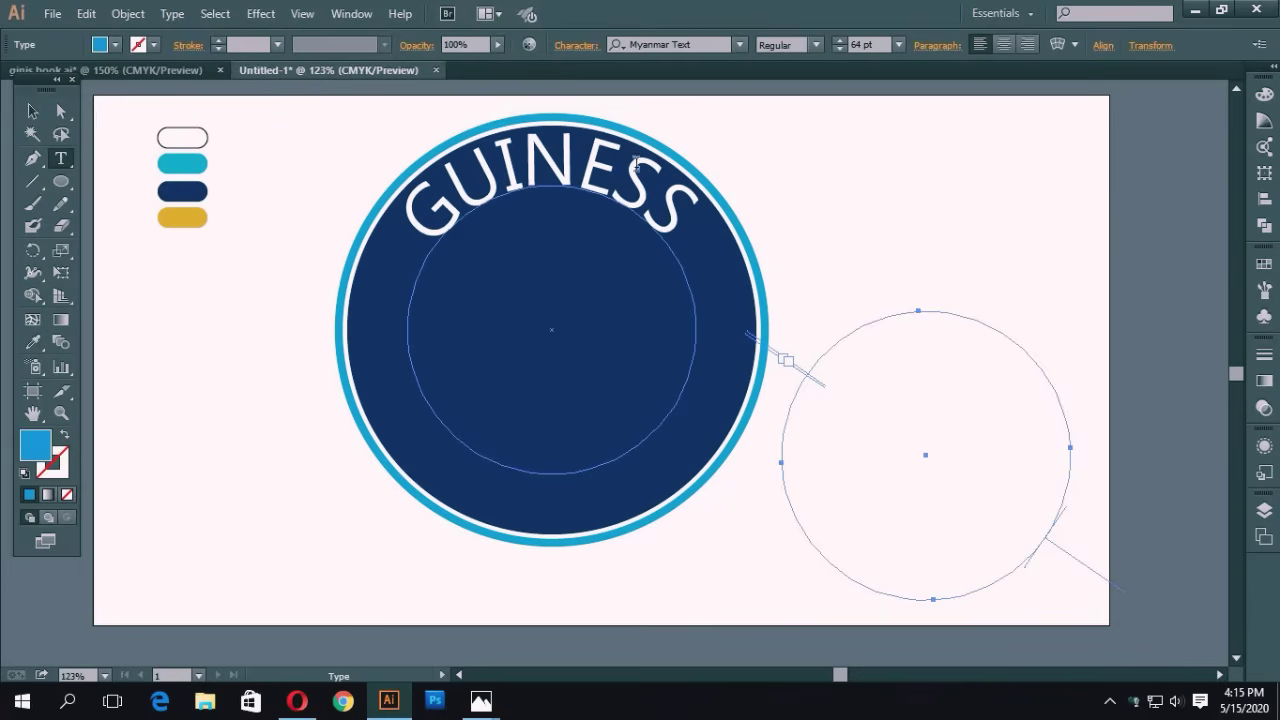
left_click(584, 167)
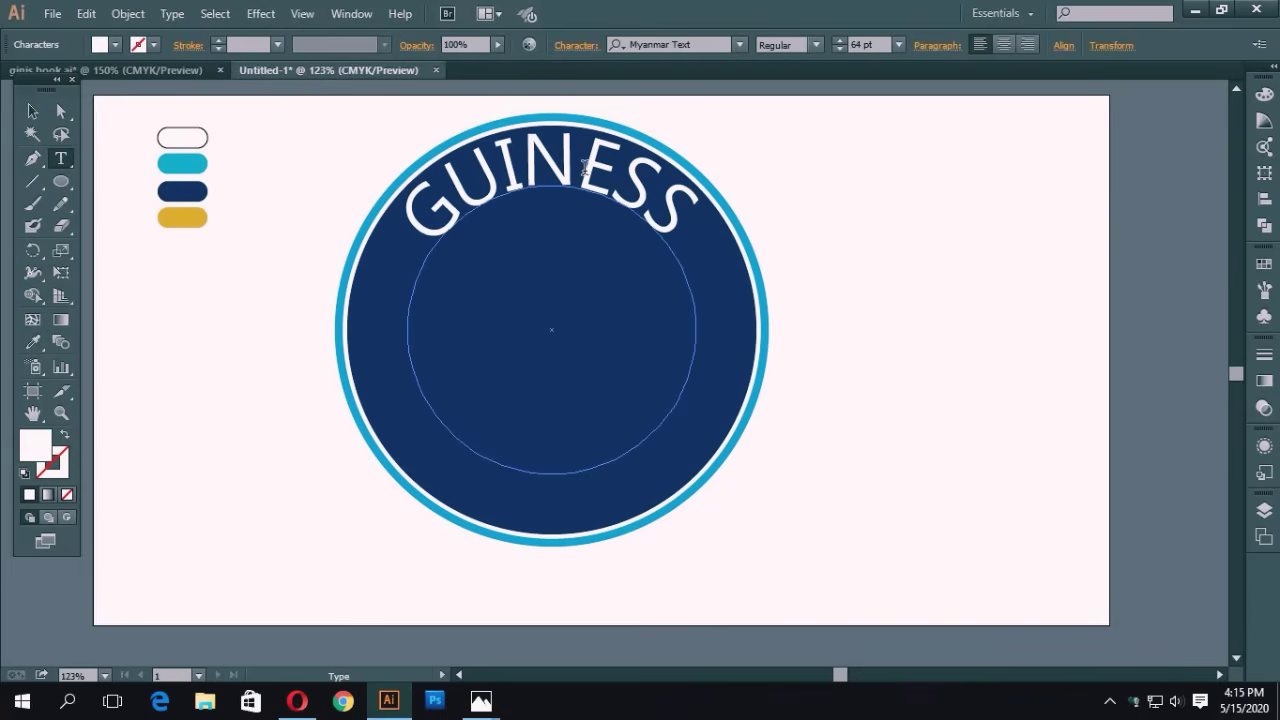
type("N")
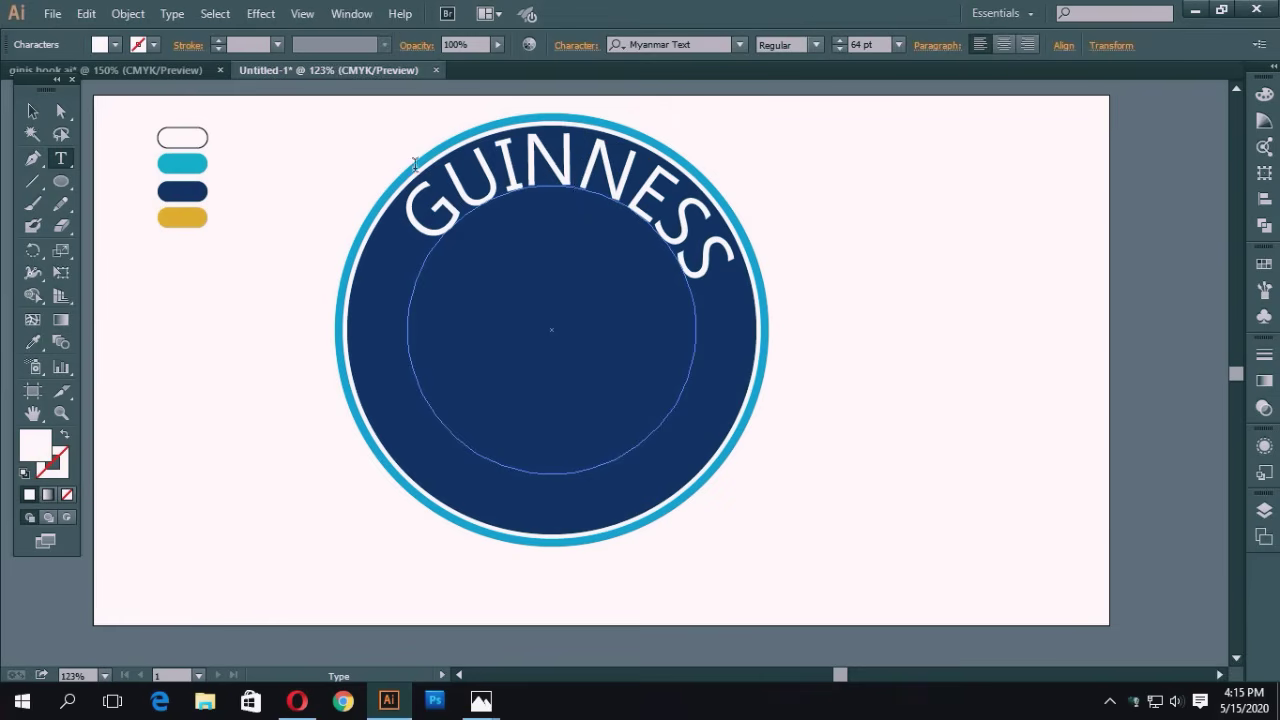
Rotate the GUINNESS lettering slightly further counterclockwise to center it along the top of the ring.
left_click(32, 111)
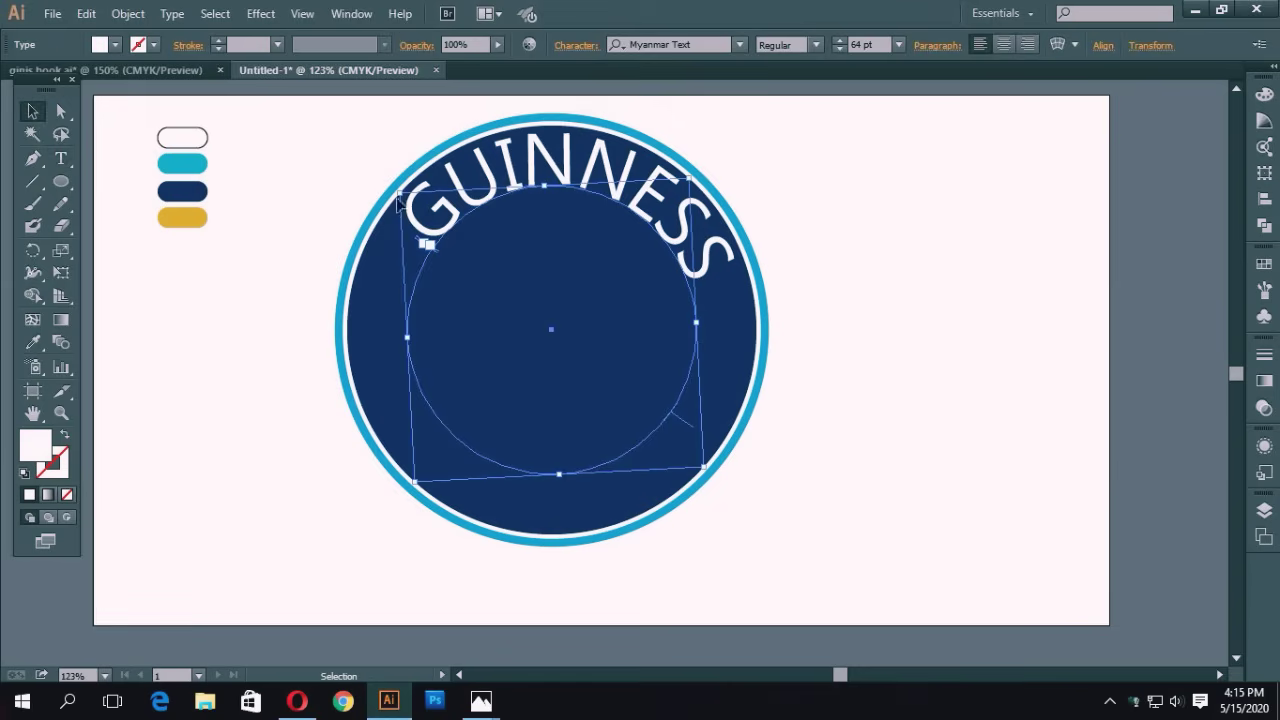
mouse_move(403, 186)
left_mouse_down()
mouse_move(423, 191)
mouse_move(392, 190)
left_mouse_up()
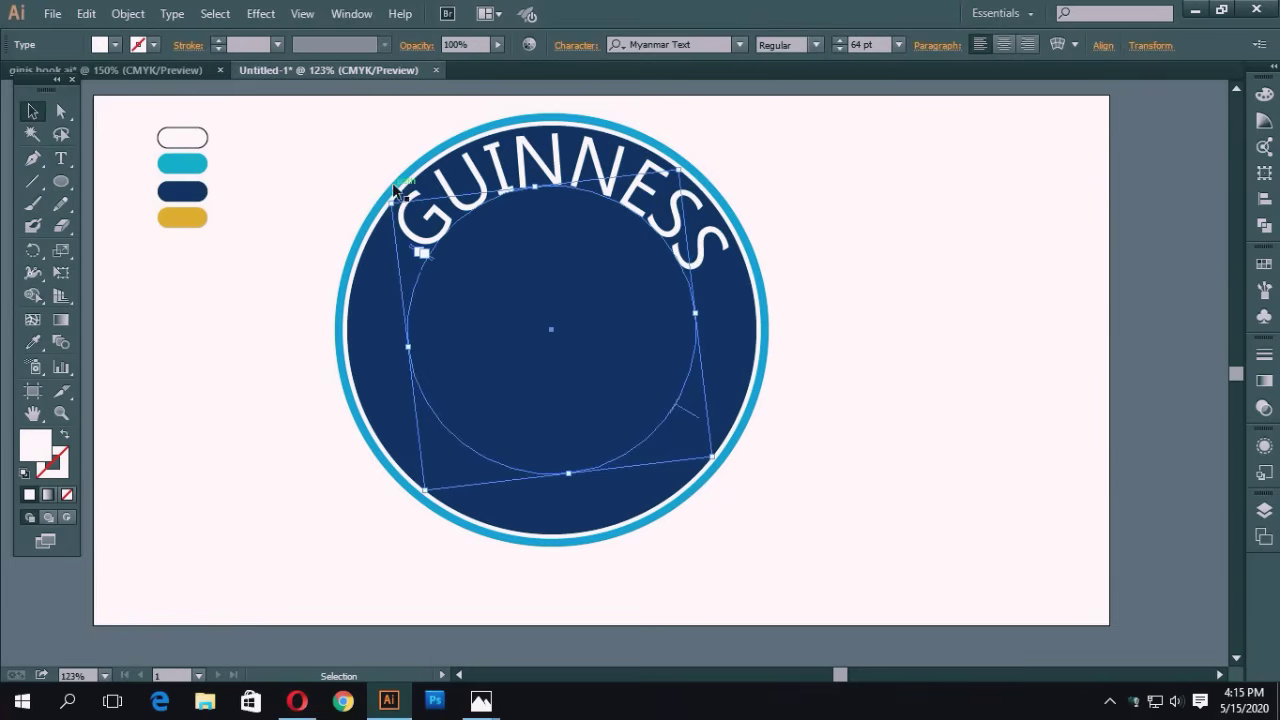
left_click(399, 116)
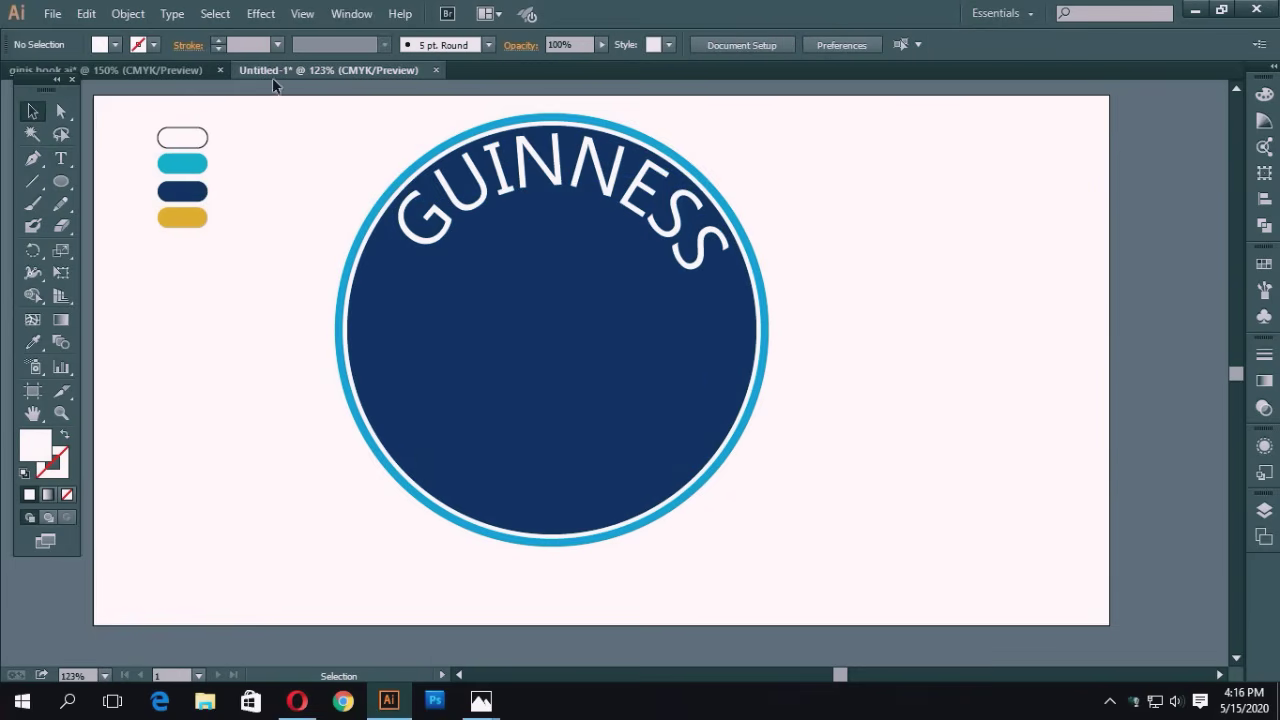
left_click_drag(867, 293, 955, 498)
left_click(920, 311)
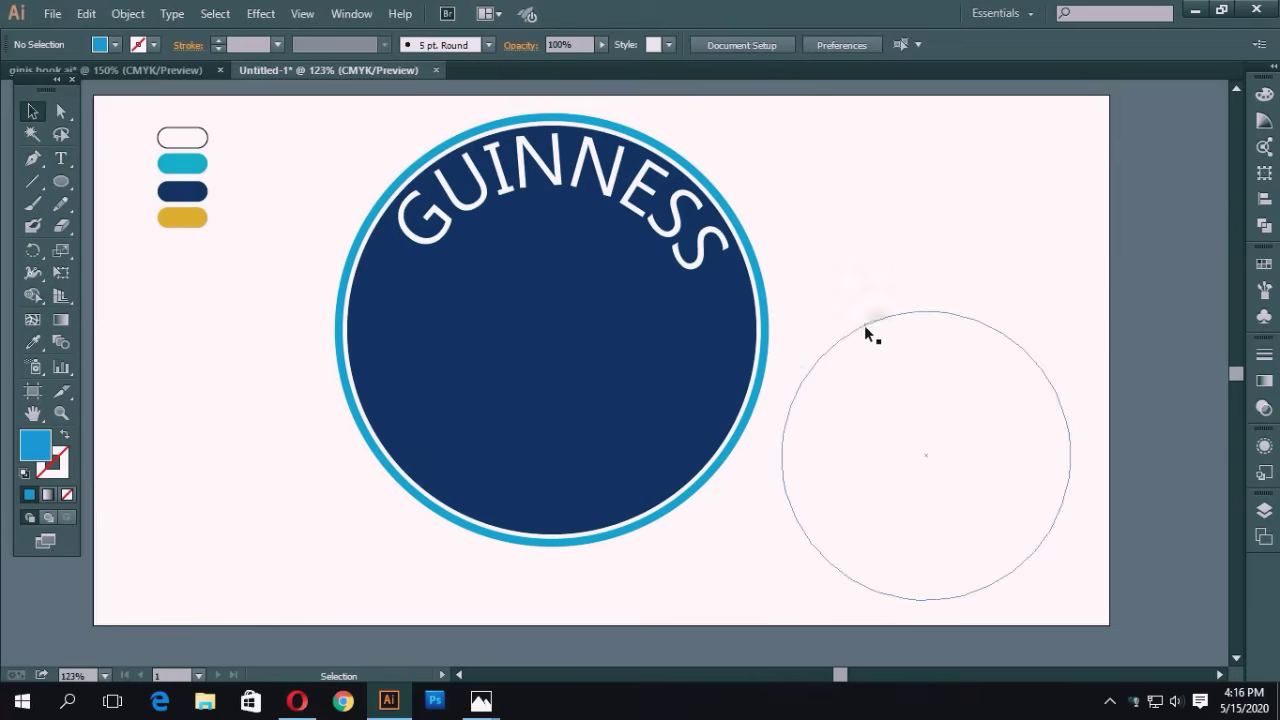
left_click(833, 350)
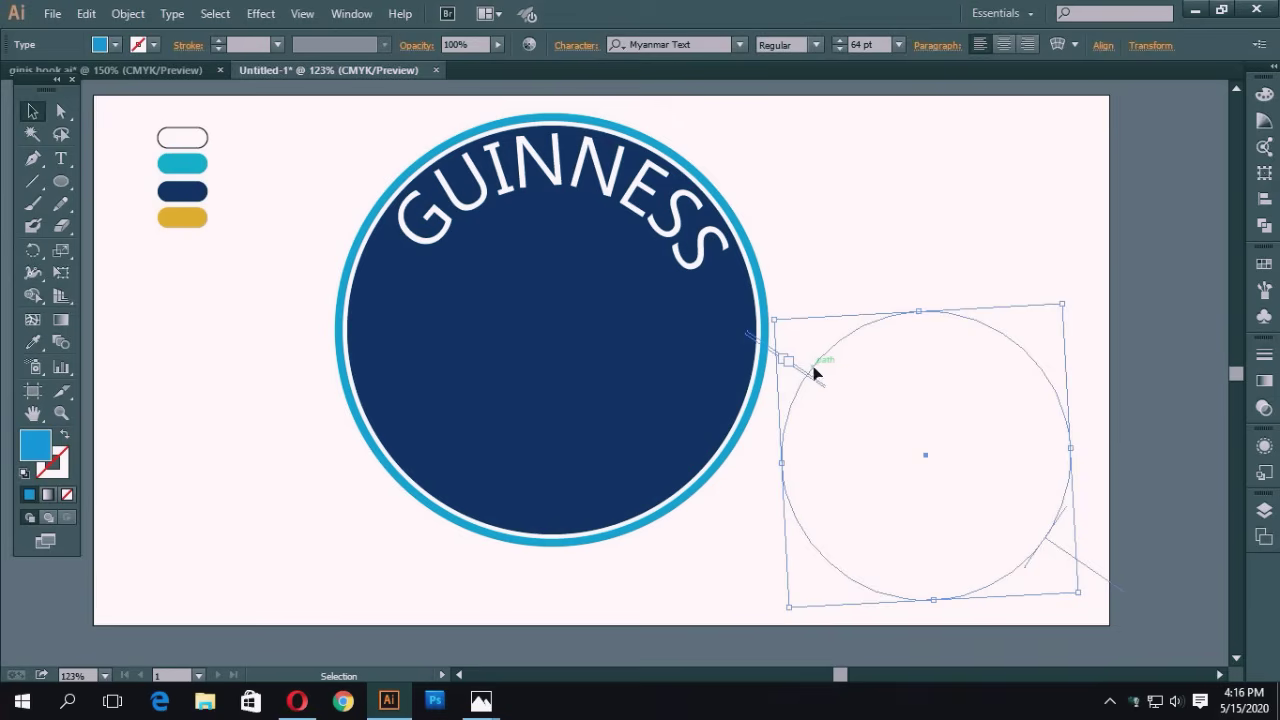
left_click(825, 321)
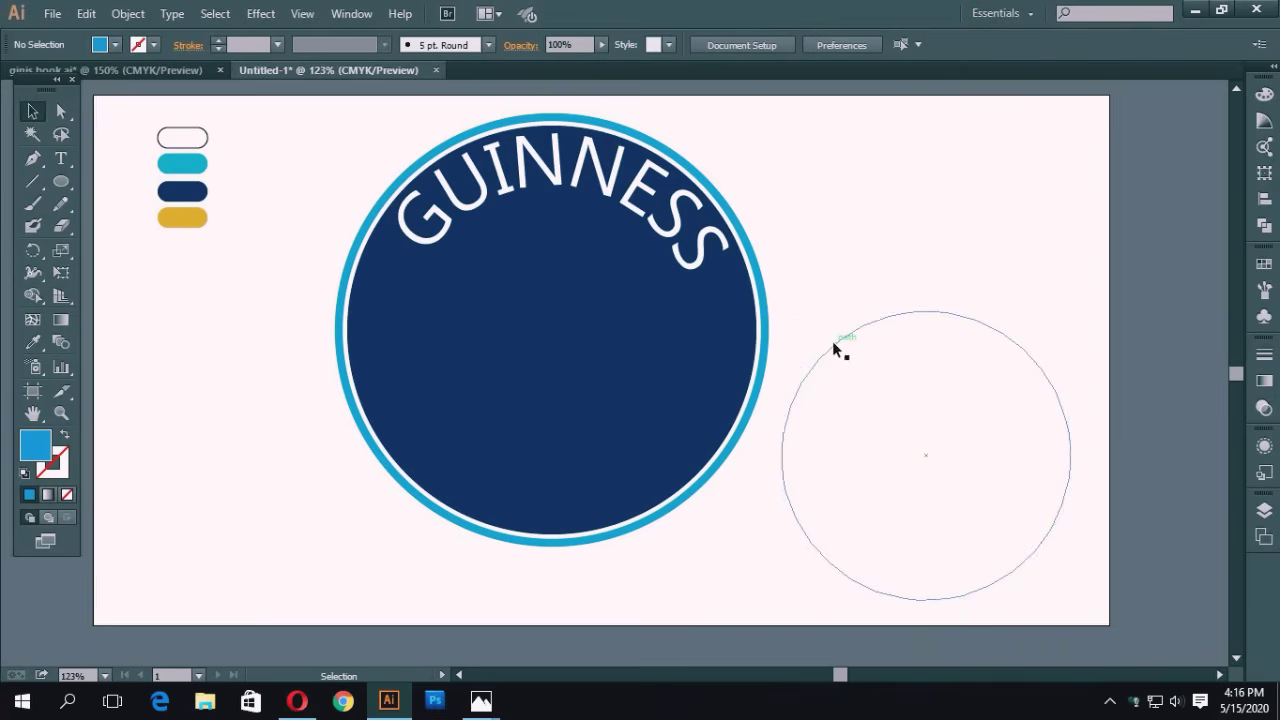
Start text entry on the empty circular path with the Type on a Path tool and show the Align panel.
left_click(835, 347)
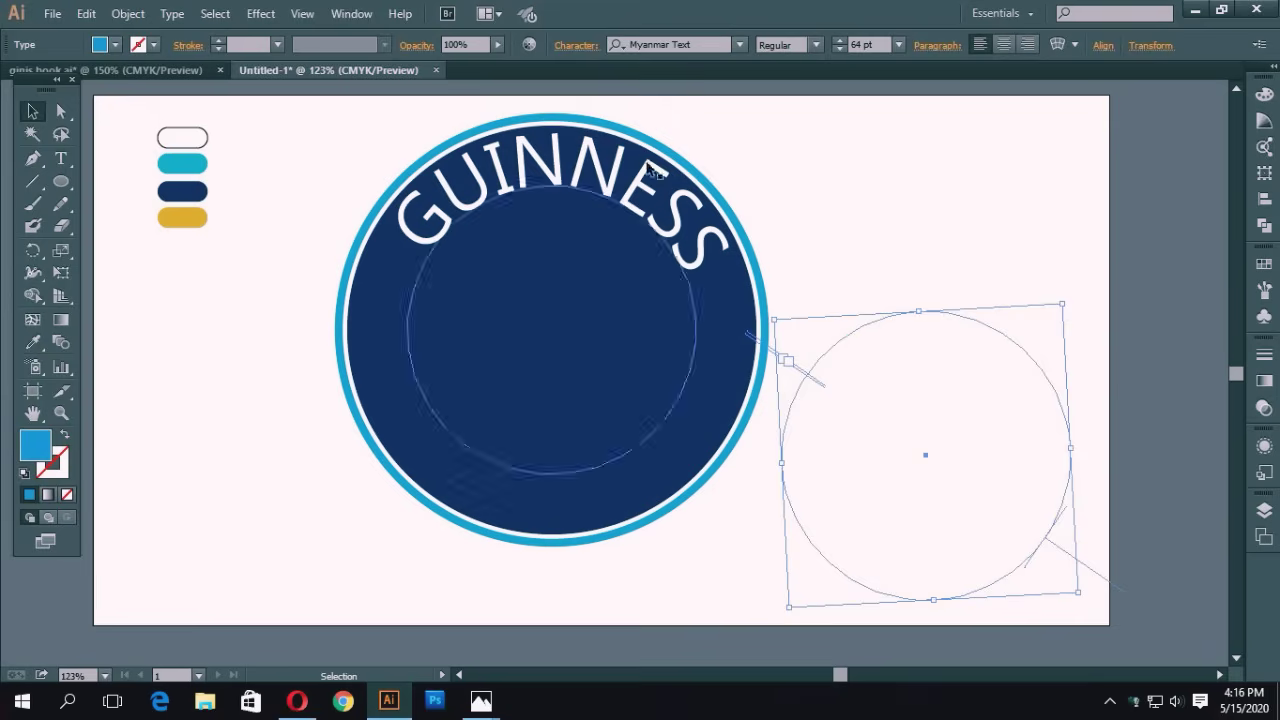
left_click(61, 158)
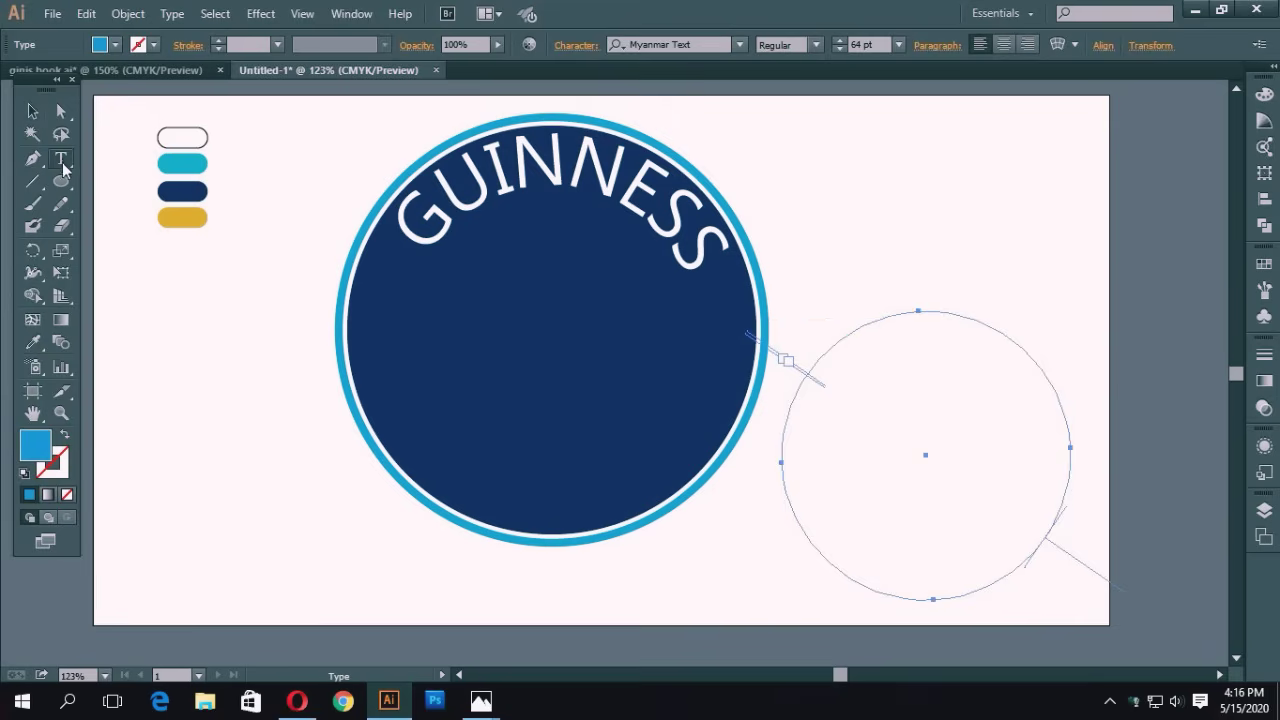
left_click(62, 161)
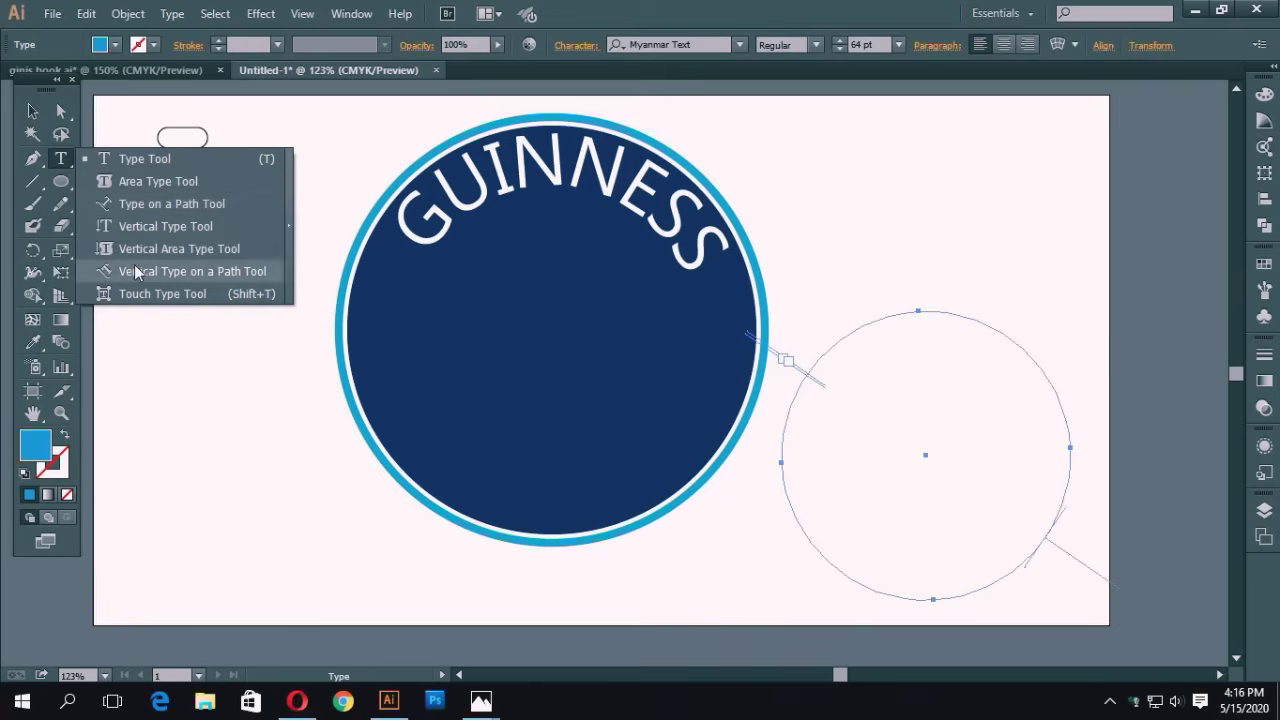
left_click(139, 213)
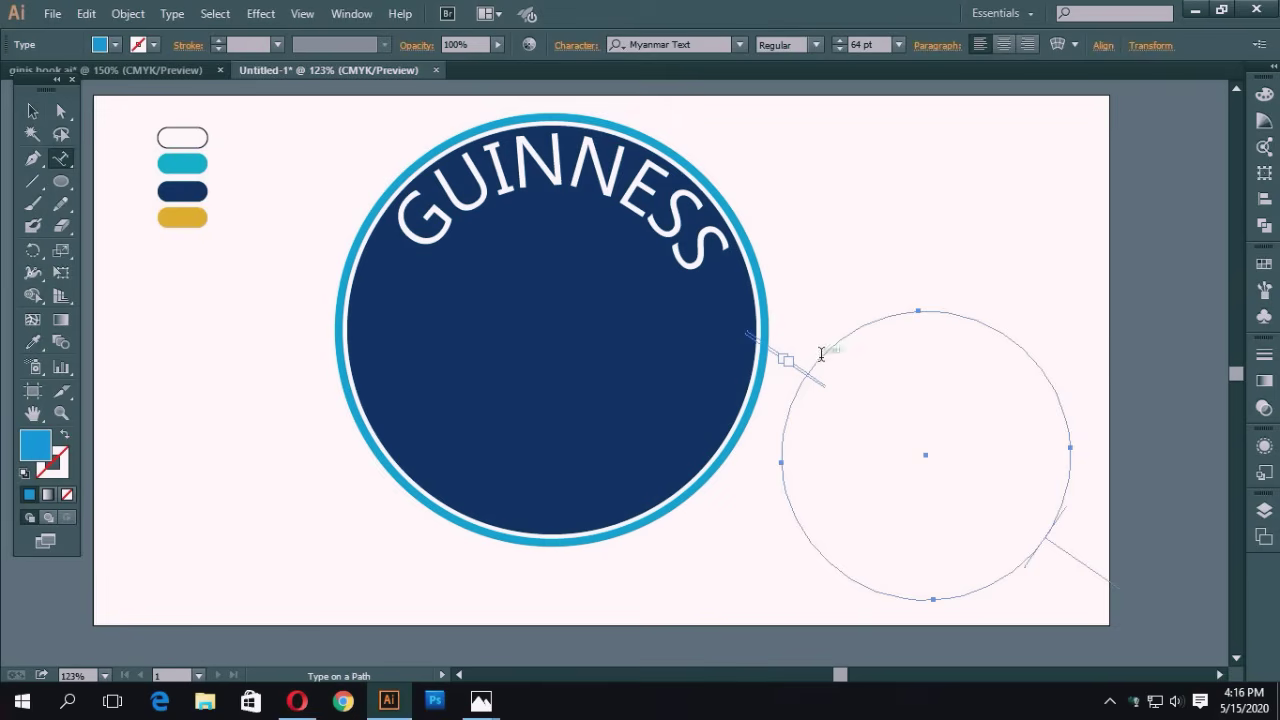
left_click(352, 13)
left_click(430, 195)
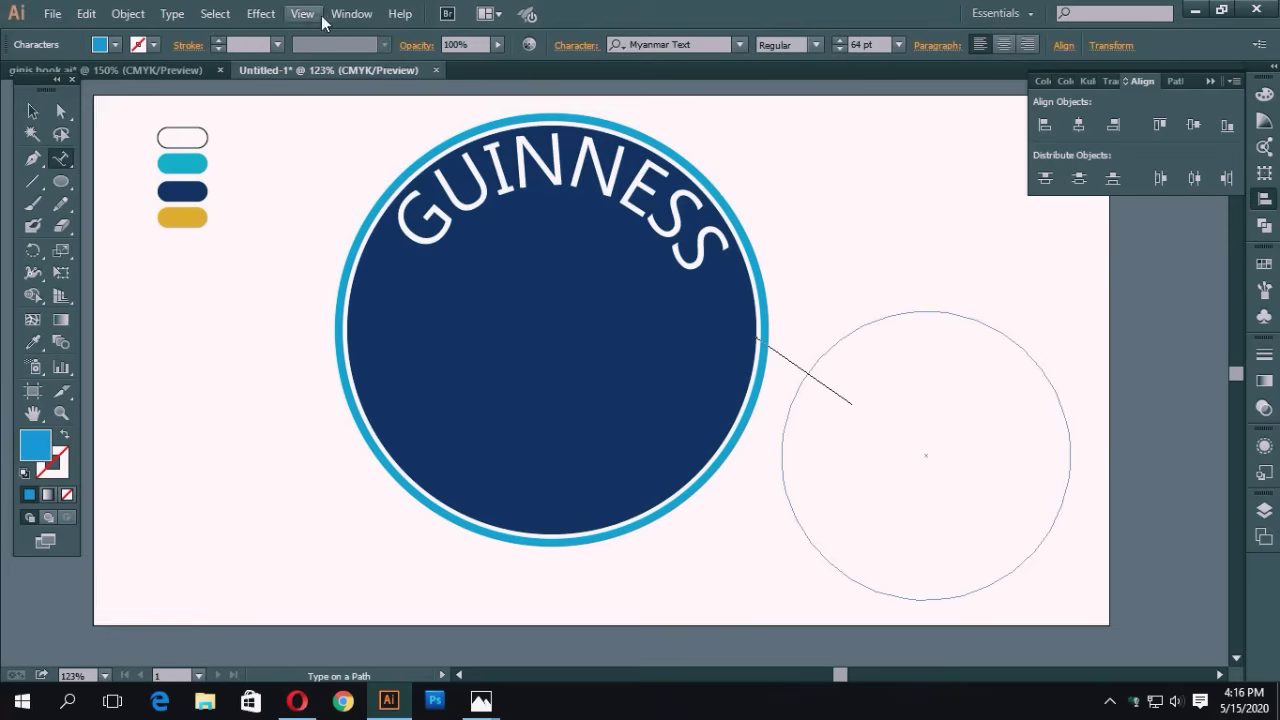
Set the circle's path text options to the Rainbow effect with Ascender alignment, enabling the preview.
left_click(172, 13)
mouse_move(226, 205)
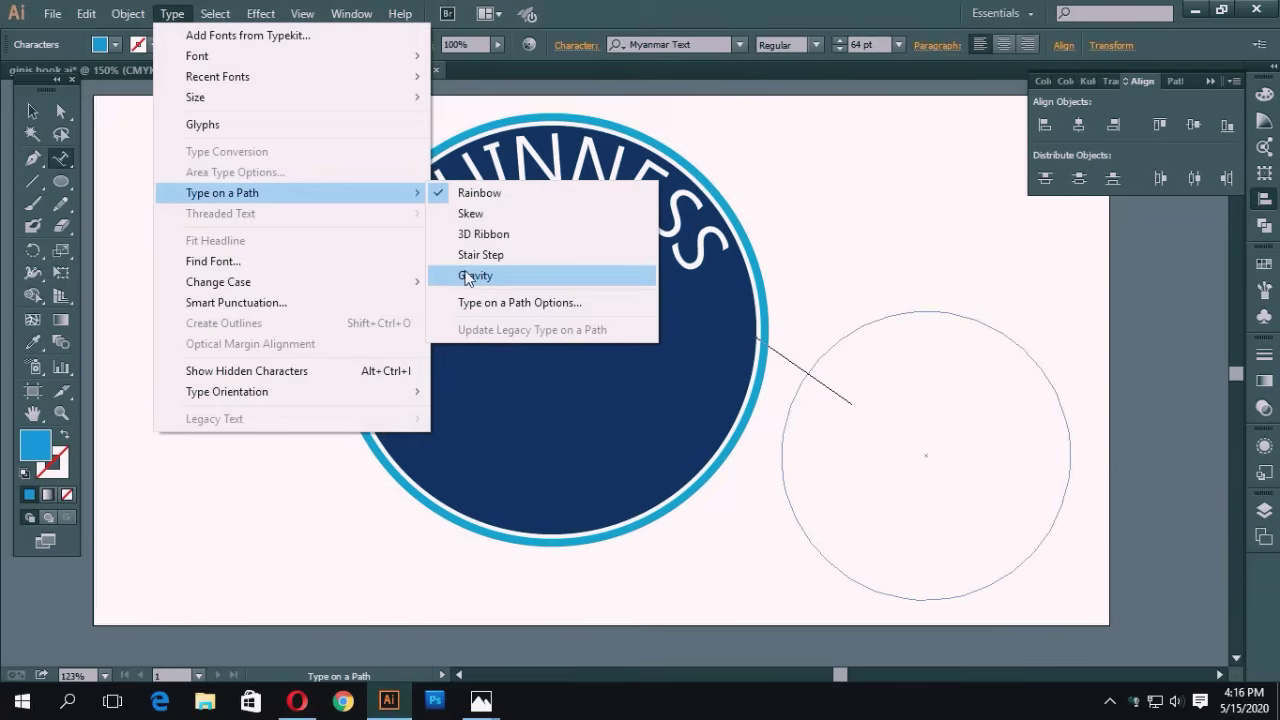
left_click(500, 303)
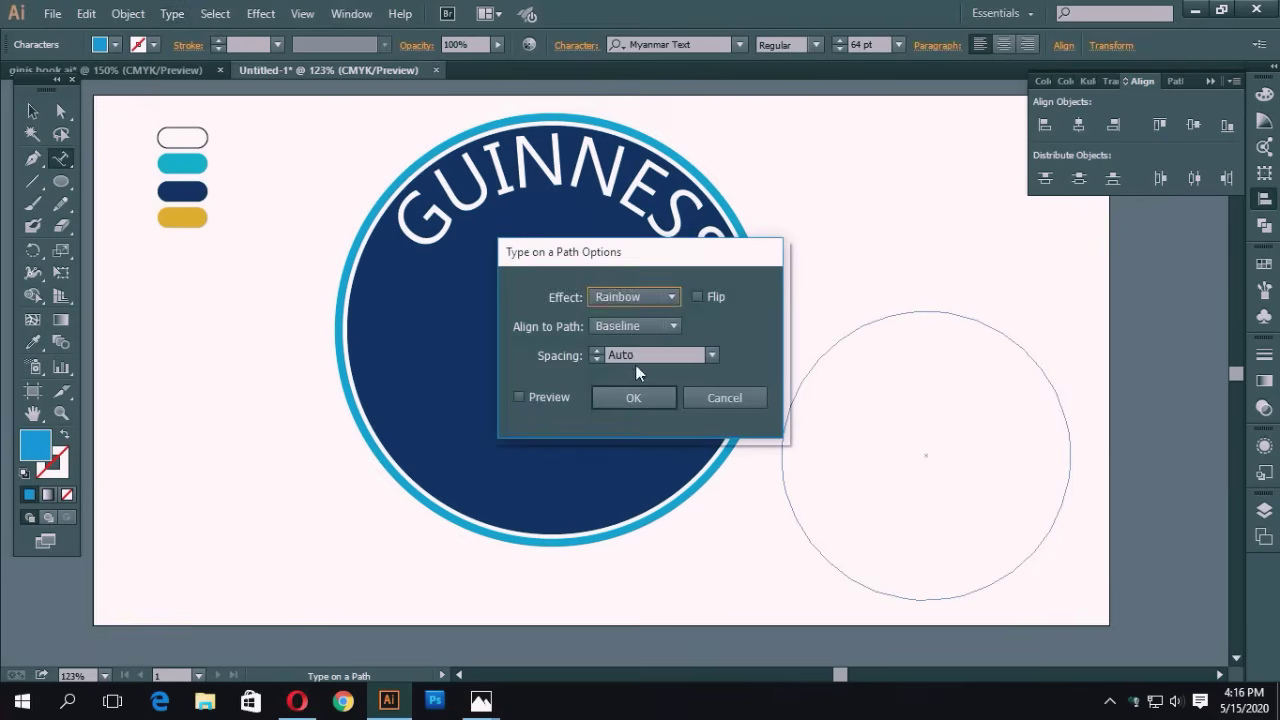
left_click(660, 327)
left_click(629, 342)
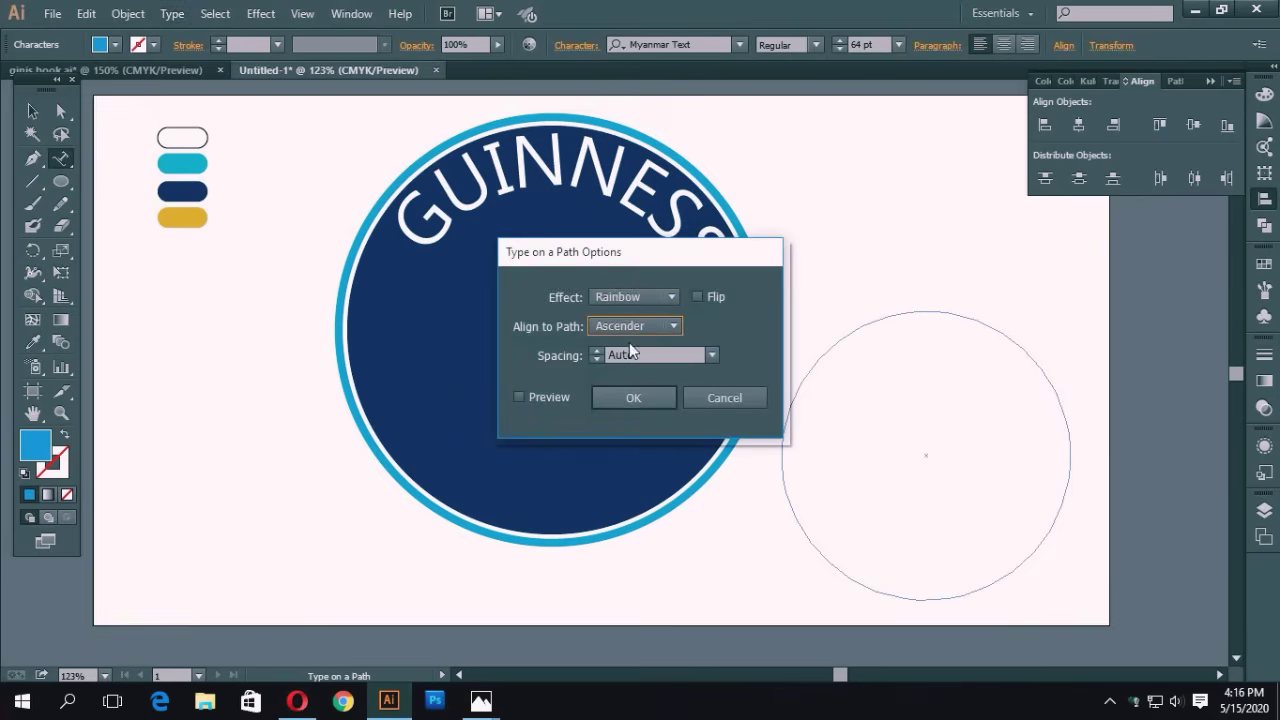
left_click(518, 397)
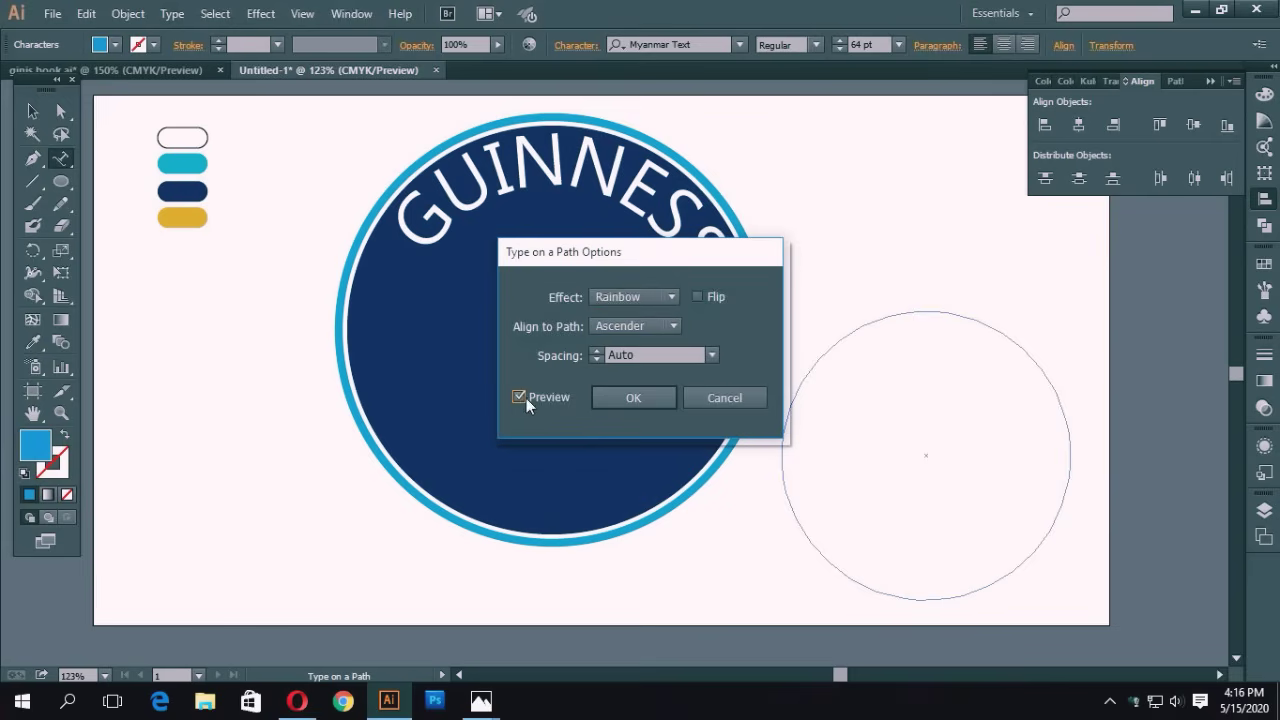
left_click(656, 388)
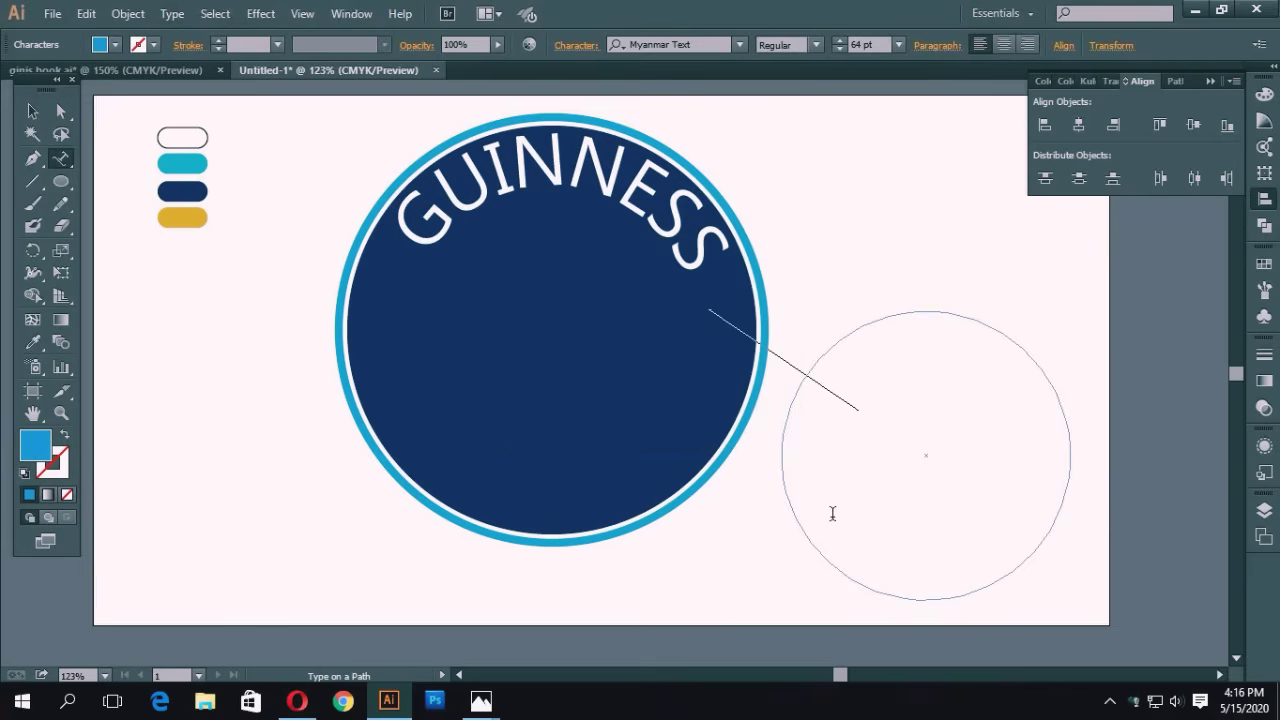
Enter WORLD on the circular path and compare it with the lower lettering in the finished reference logo.
type("WOR")
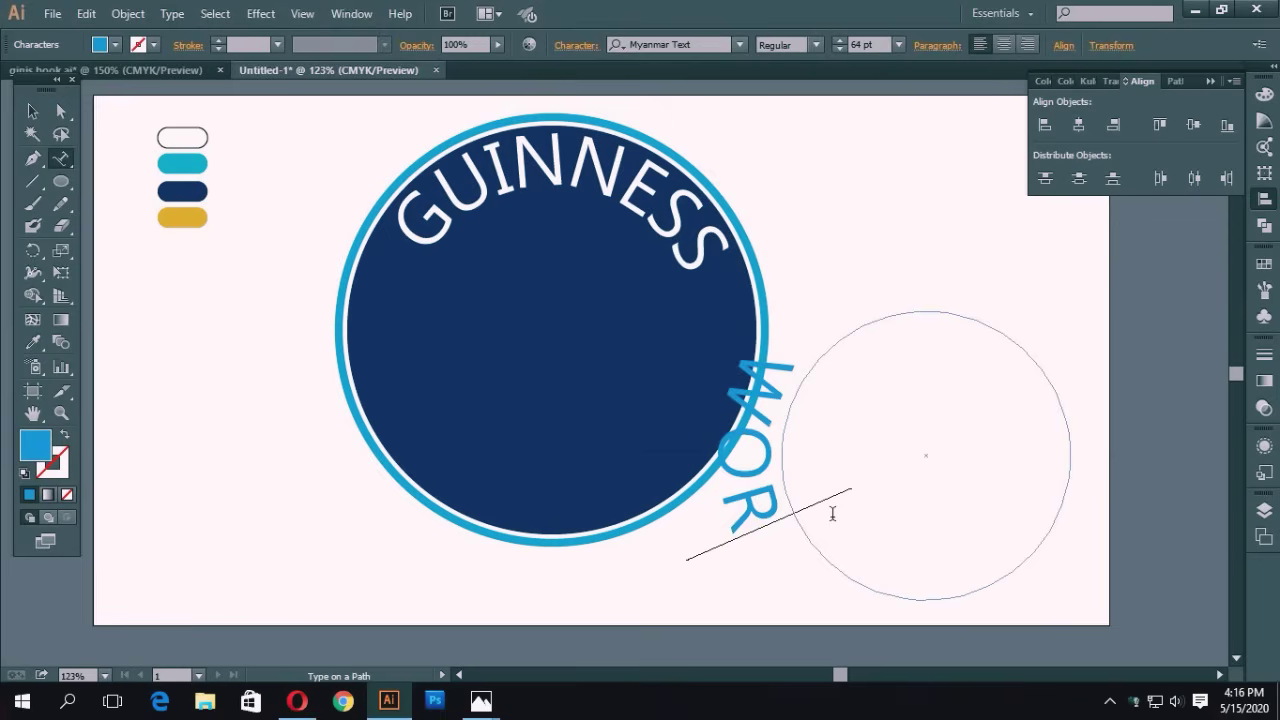
type("LD")
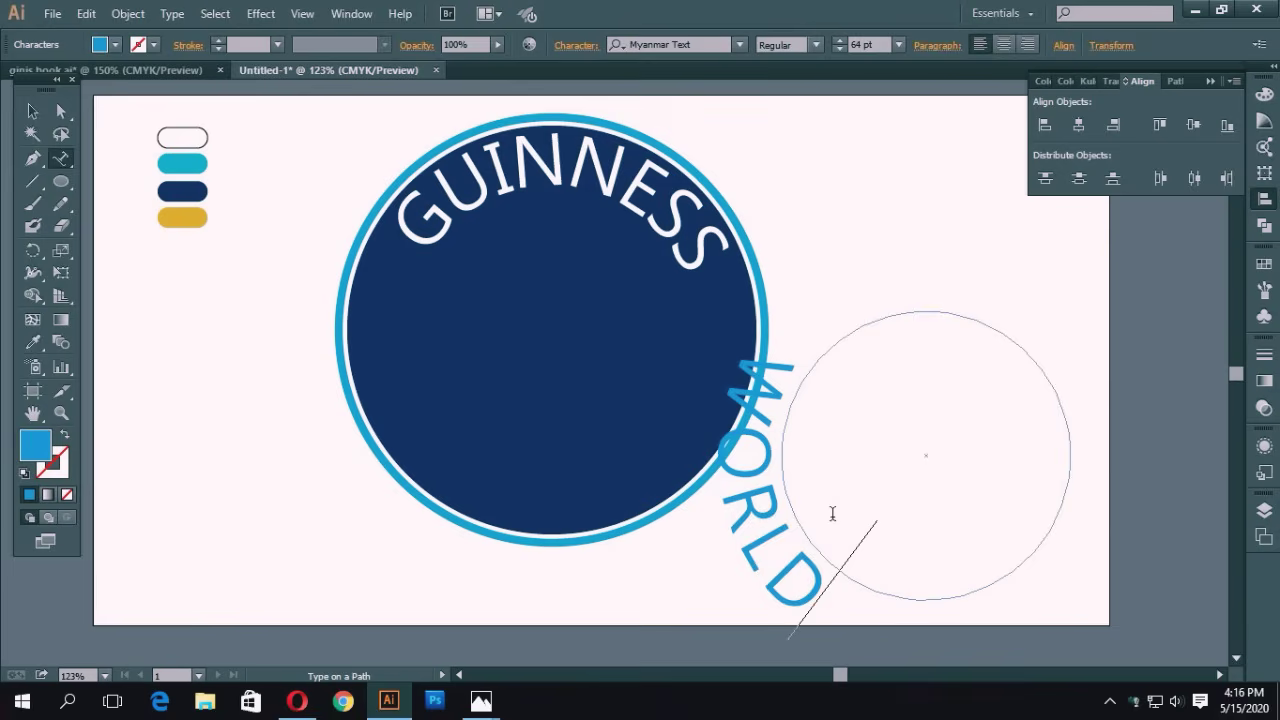
scroll(832, 513, "down", 1)
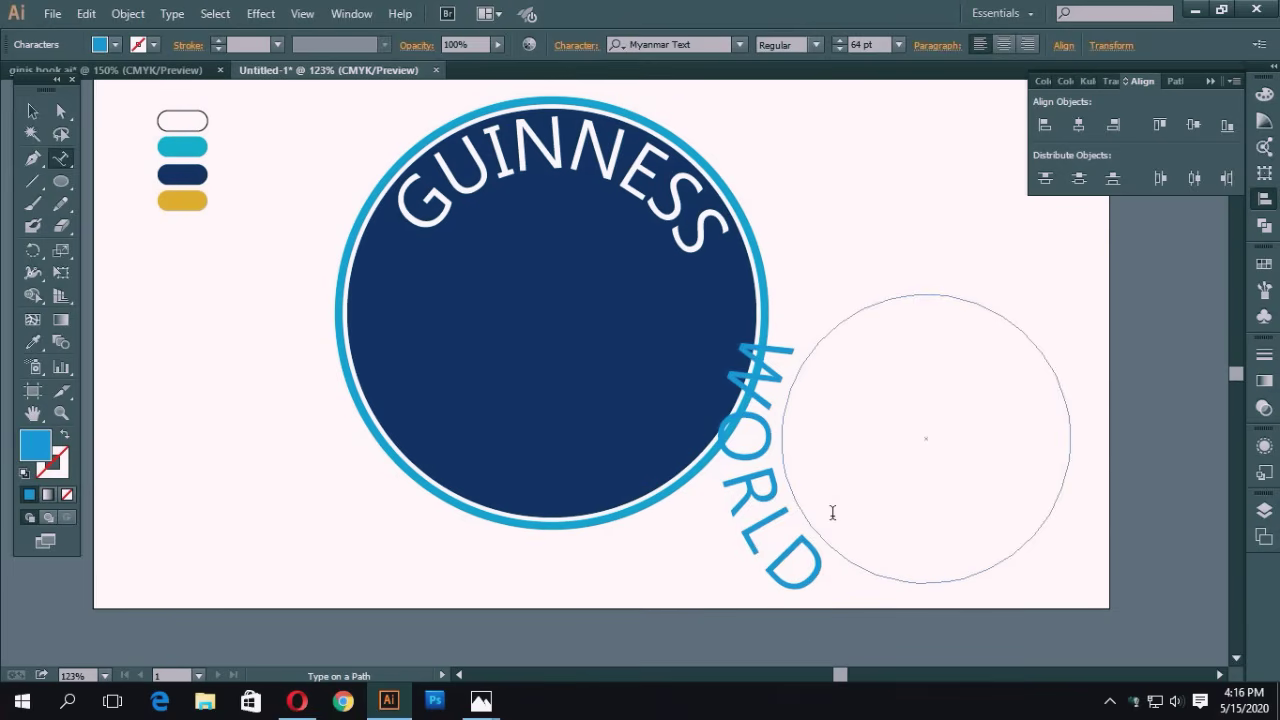
left_click(132, 72)
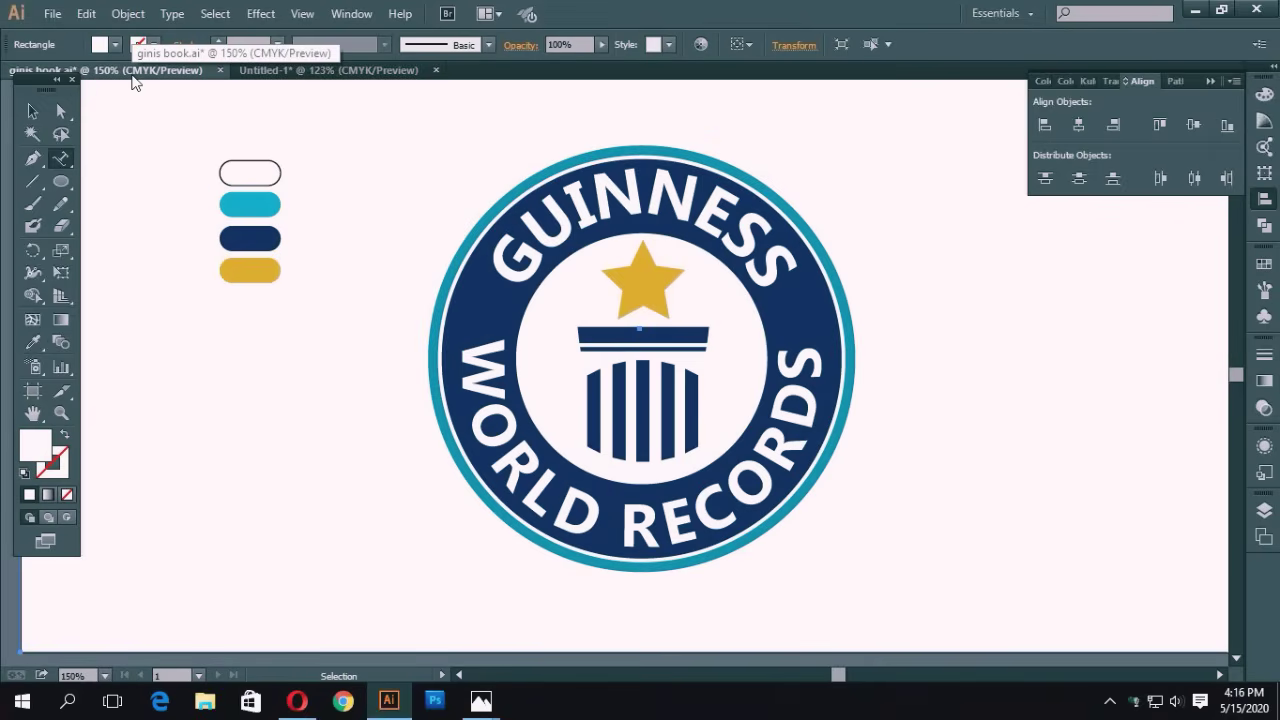
left_click(288, 72)
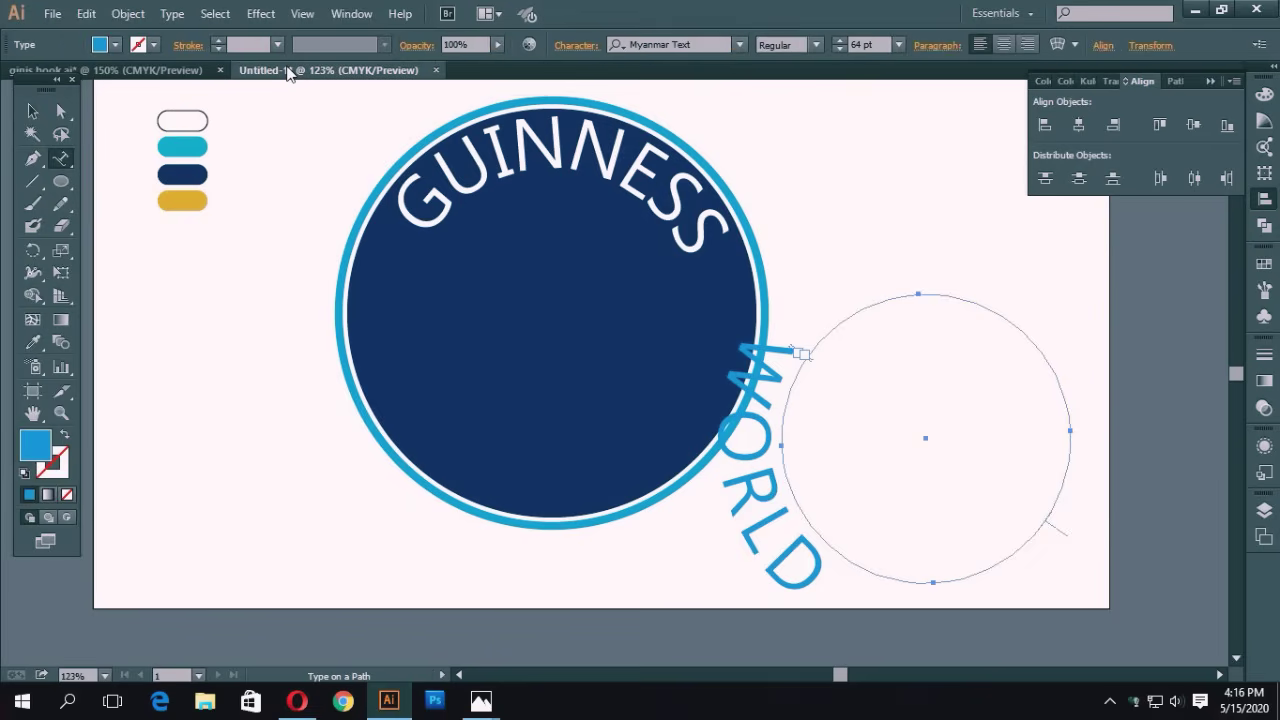
Append RECORDS after WORLD so the circular path carries the full WORLD RECORDS lettering.
left_click(864, 589)
left_click(820, 374)
double_click(836, 558)
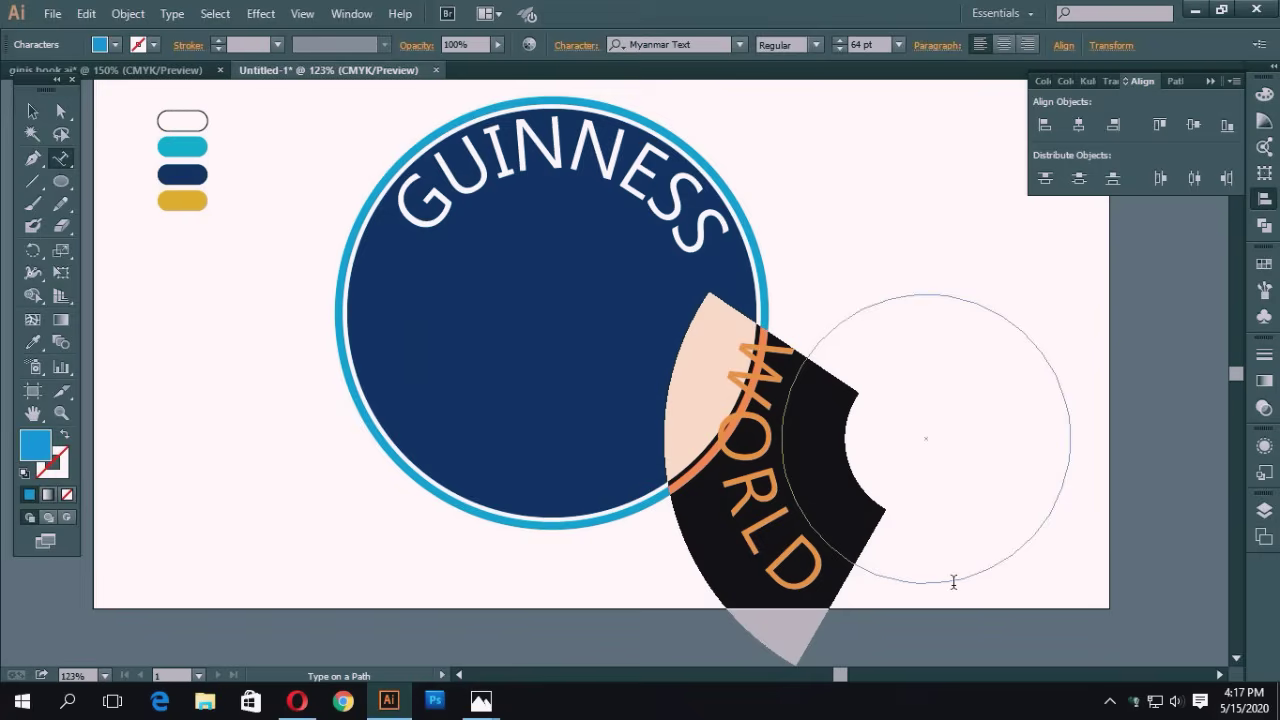
left_click(895, 595)
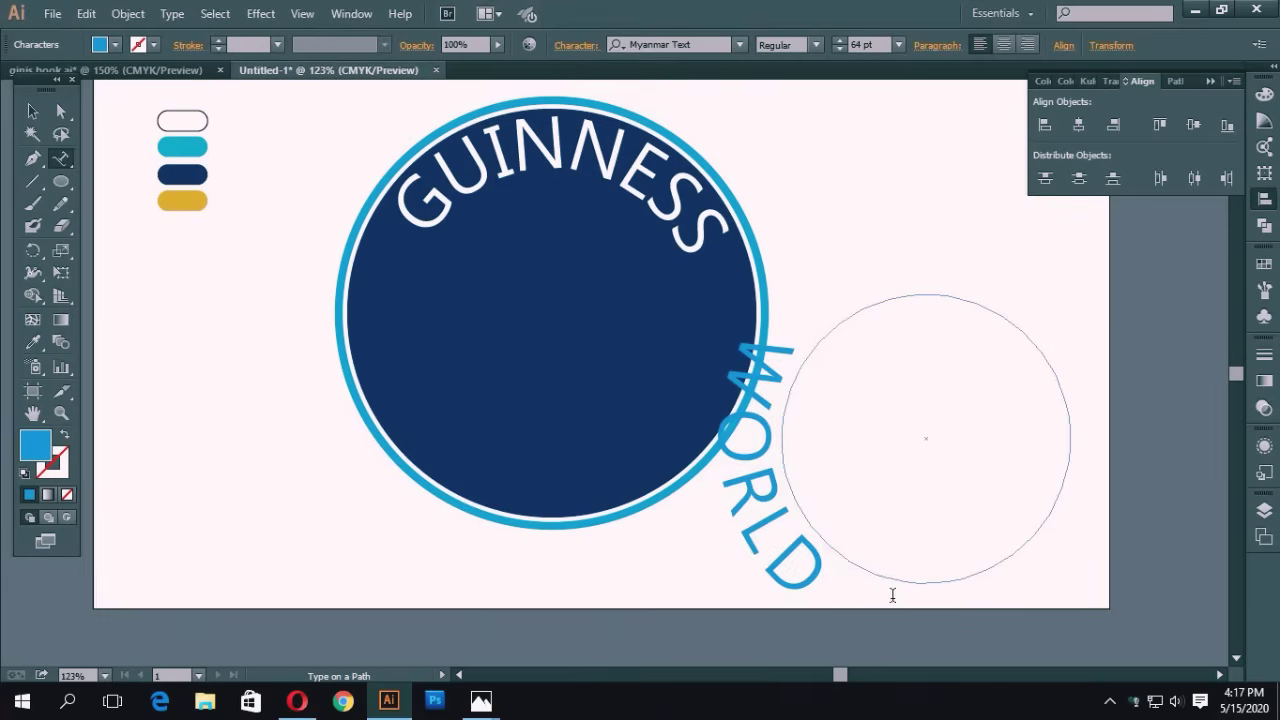
type("REC")
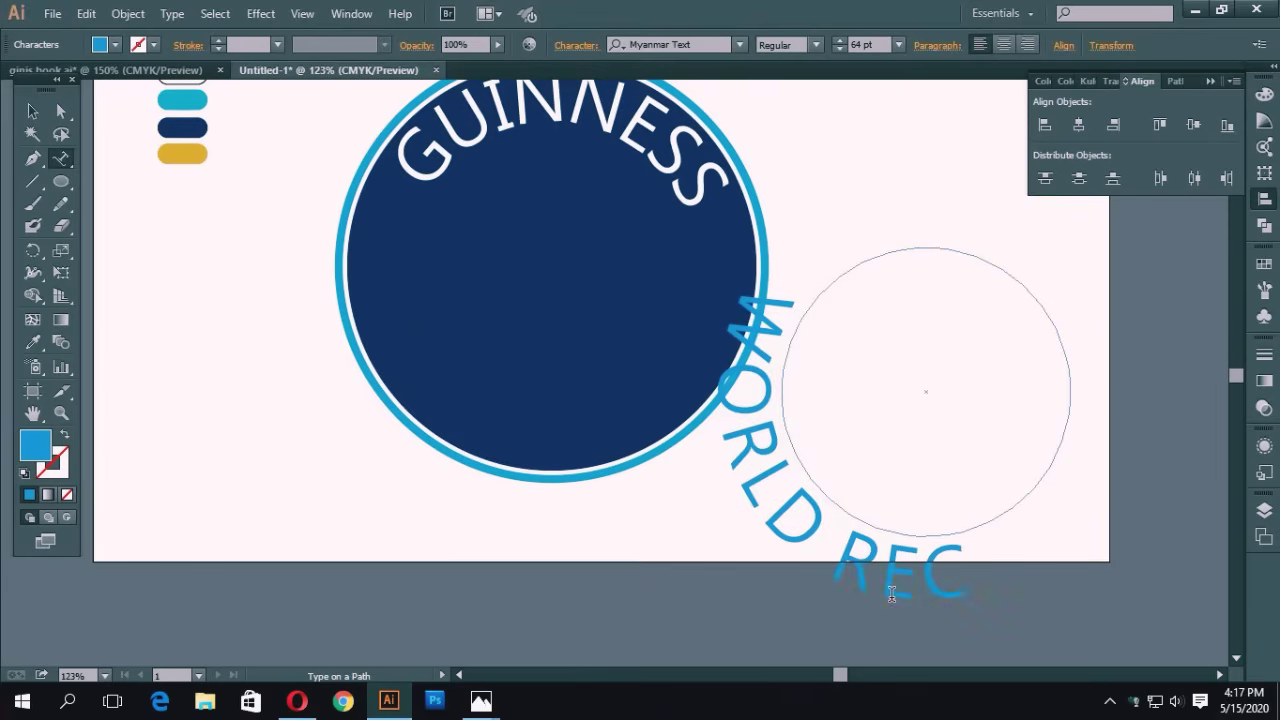
type("ORDS")
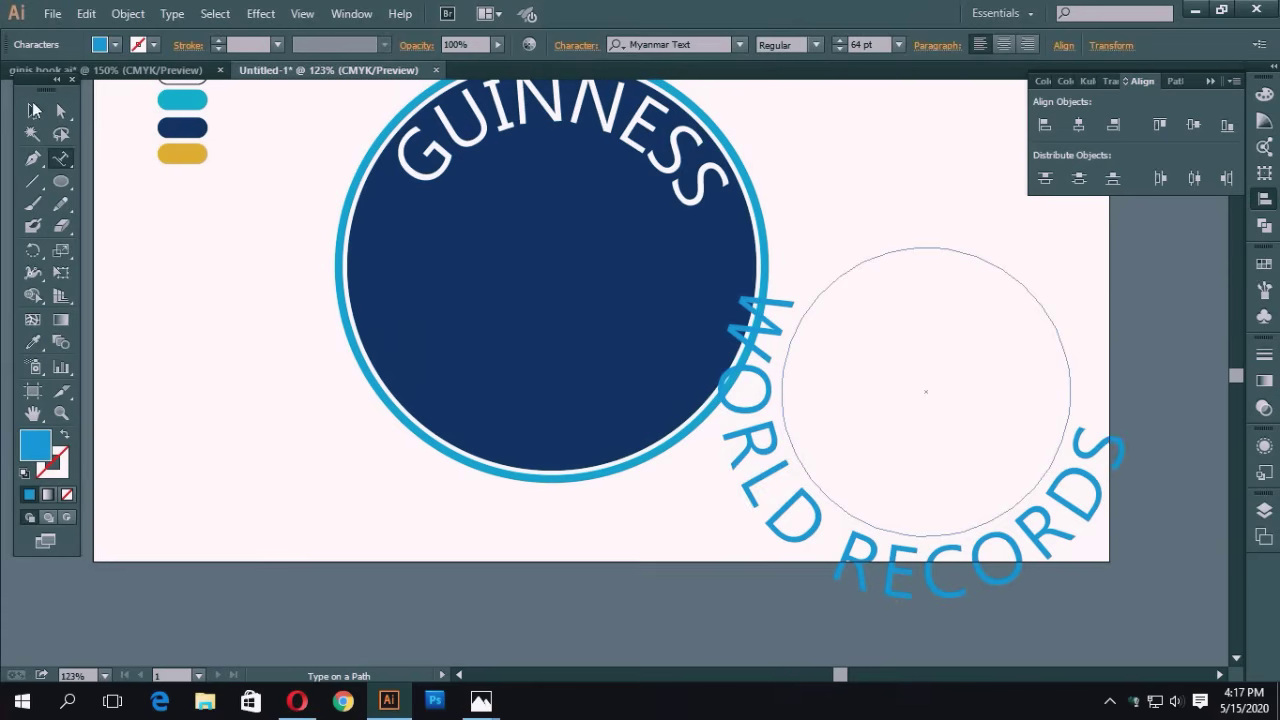
Move the WORLD RECORDS lettering onto the dark blue circle around its center and fill it with white.
left_click(33, 112)
mouse_move(975, 340)
left_mouse_down()
mouse_move(658, 272)
mouse_move(994, 341)
left_mouse_up()
left_click_drag(932, 402, 557, 276)
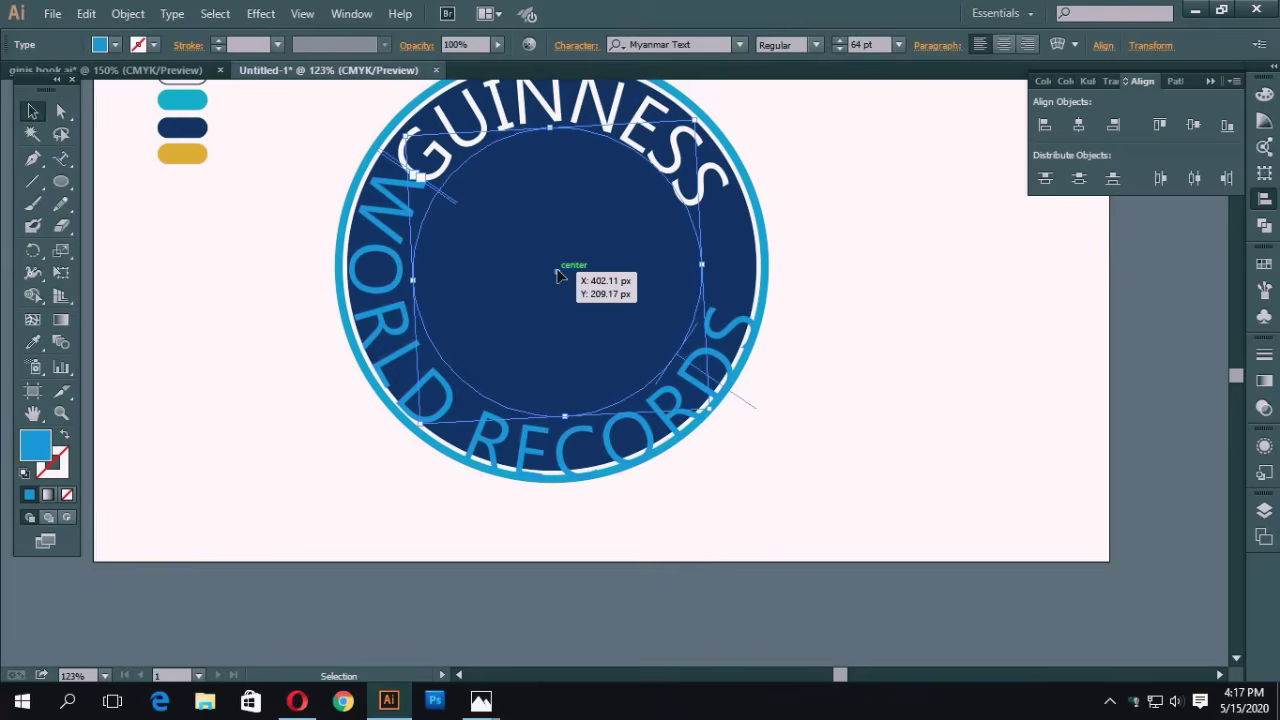
left_click(1040, 80)
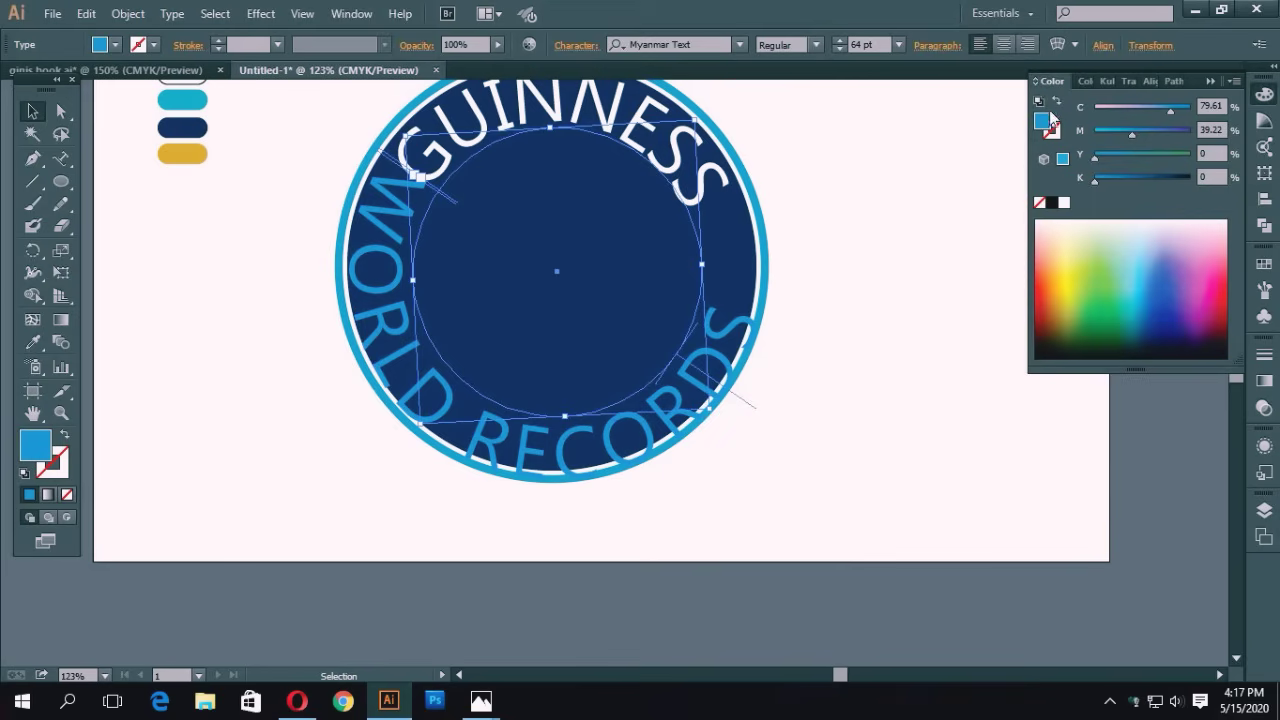
left_click(1063, 202)
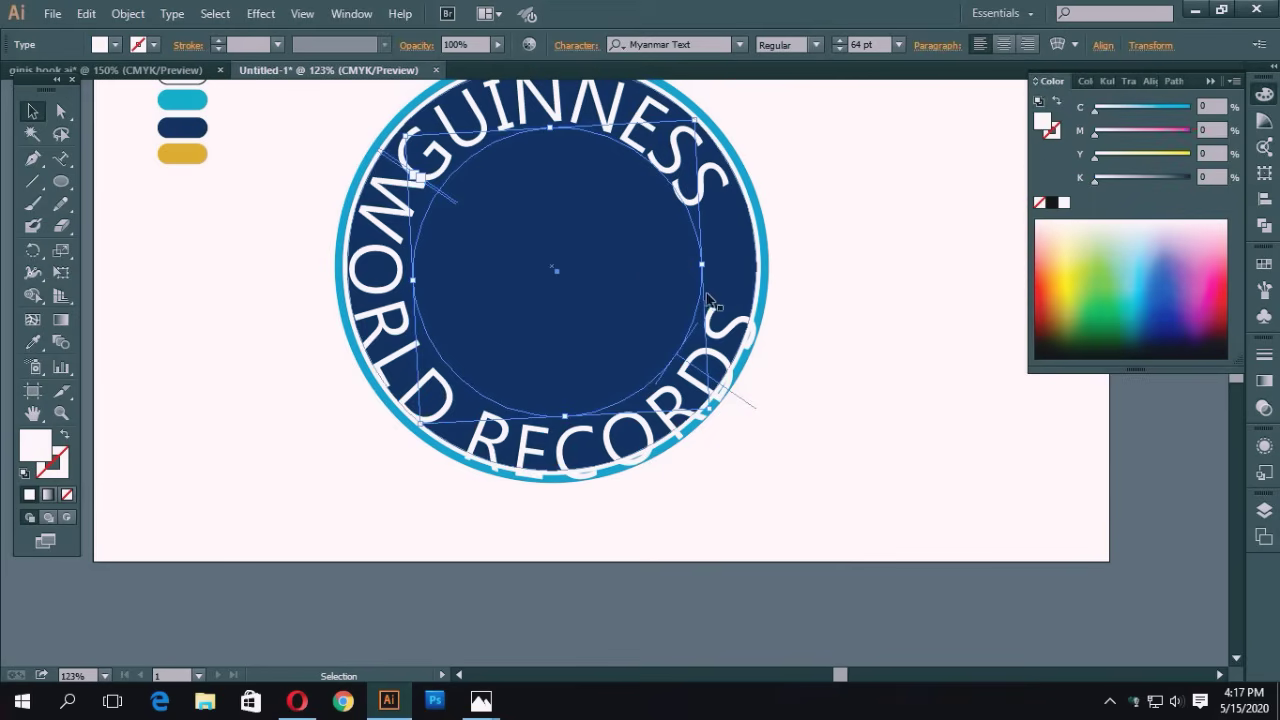
Rotate the WORLD RECORDS lettering counterclockwise to run along the circle's lower half and nudge it slightly upward.
left_click_drag(716, 278, 628, 235)
left_click(899, 384)
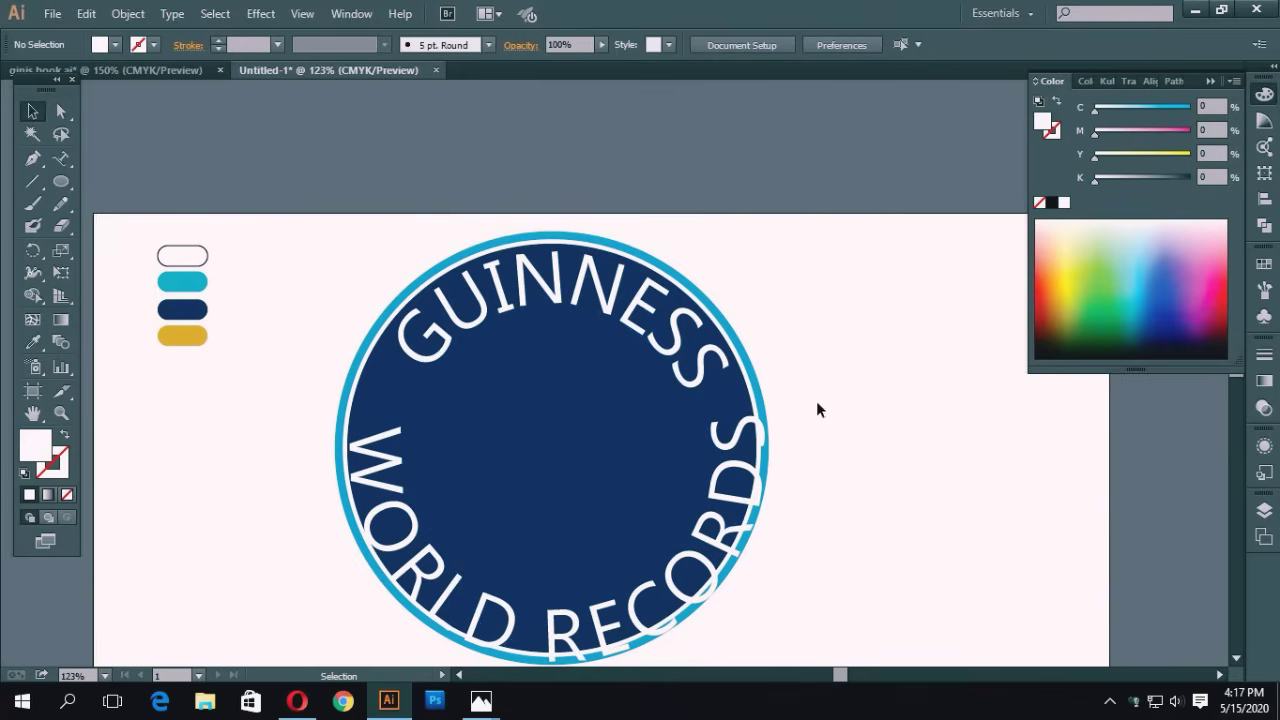
left_click(484, 599)
mouse_move(558, 459)
left_click_drag(558, 459, 553, 434)
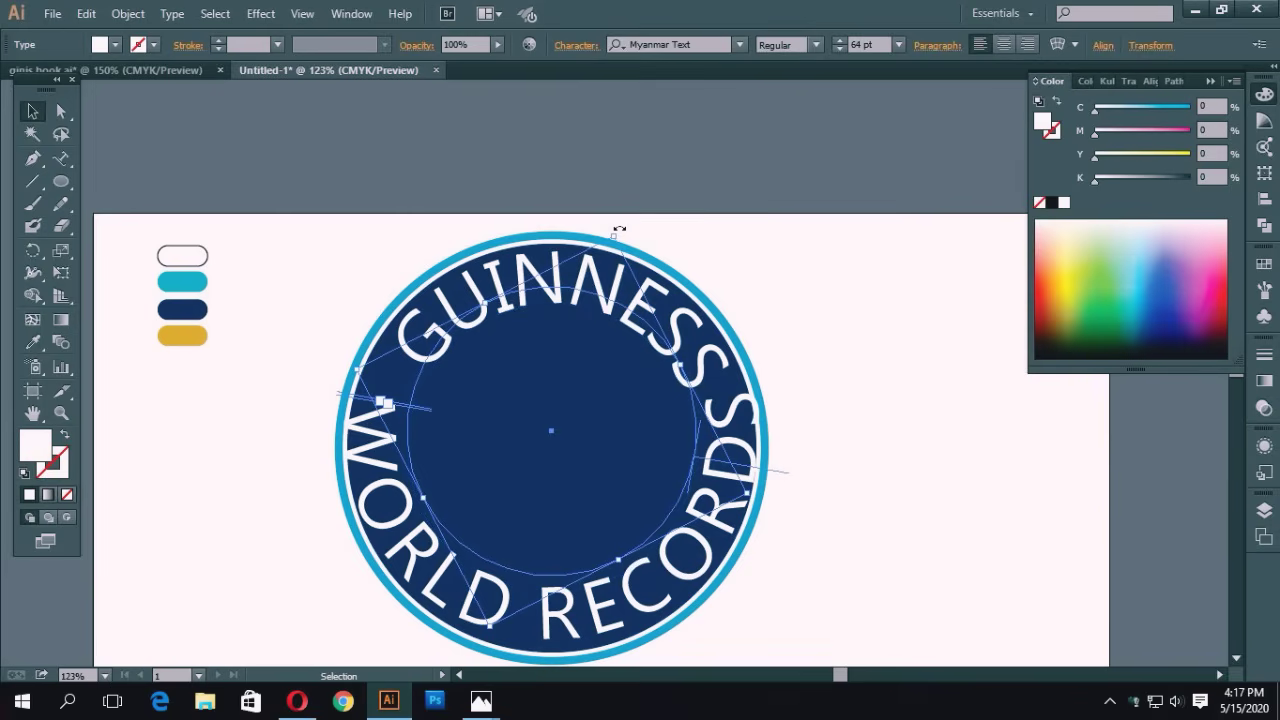
Scale the WORLD RECORDS text path down slightly and set its font size to 64 pt.
left_click_drag(614, 236, 614, 249)
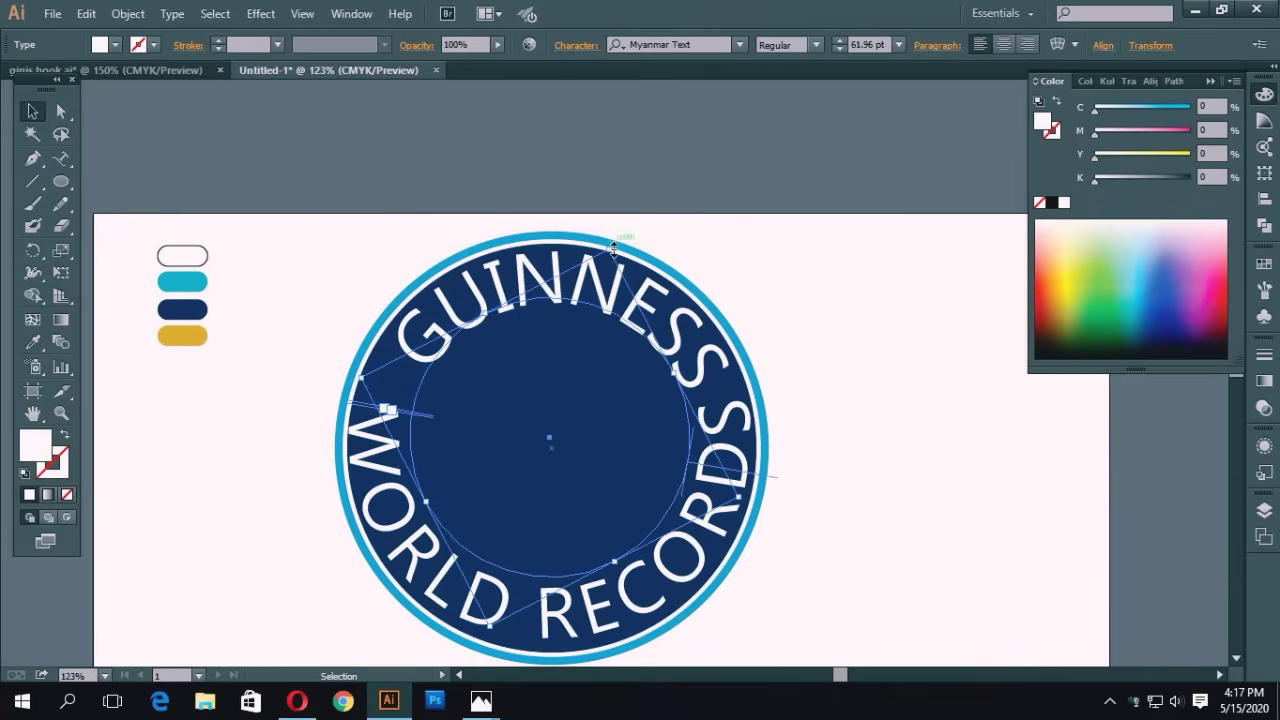
left_click(836, 313)
left_click(402, 534)
left_click(842, 45)
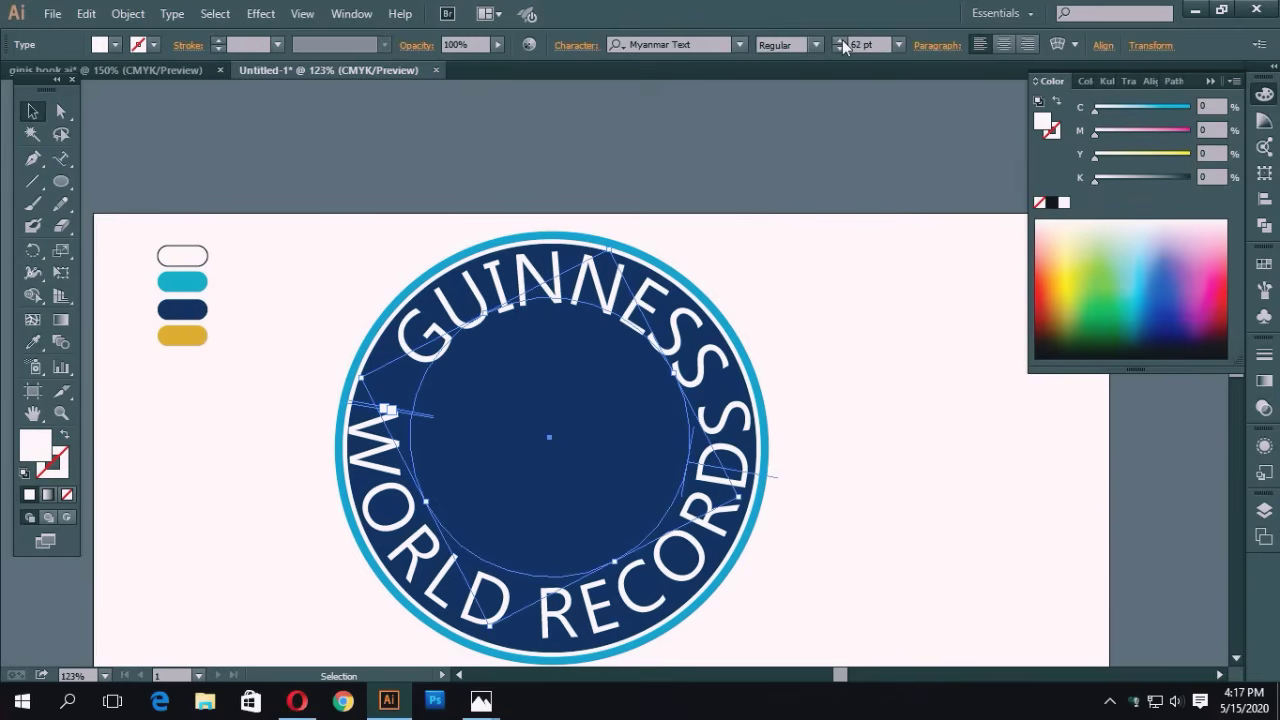
left_click(842, 45)
left_click(842, 45)
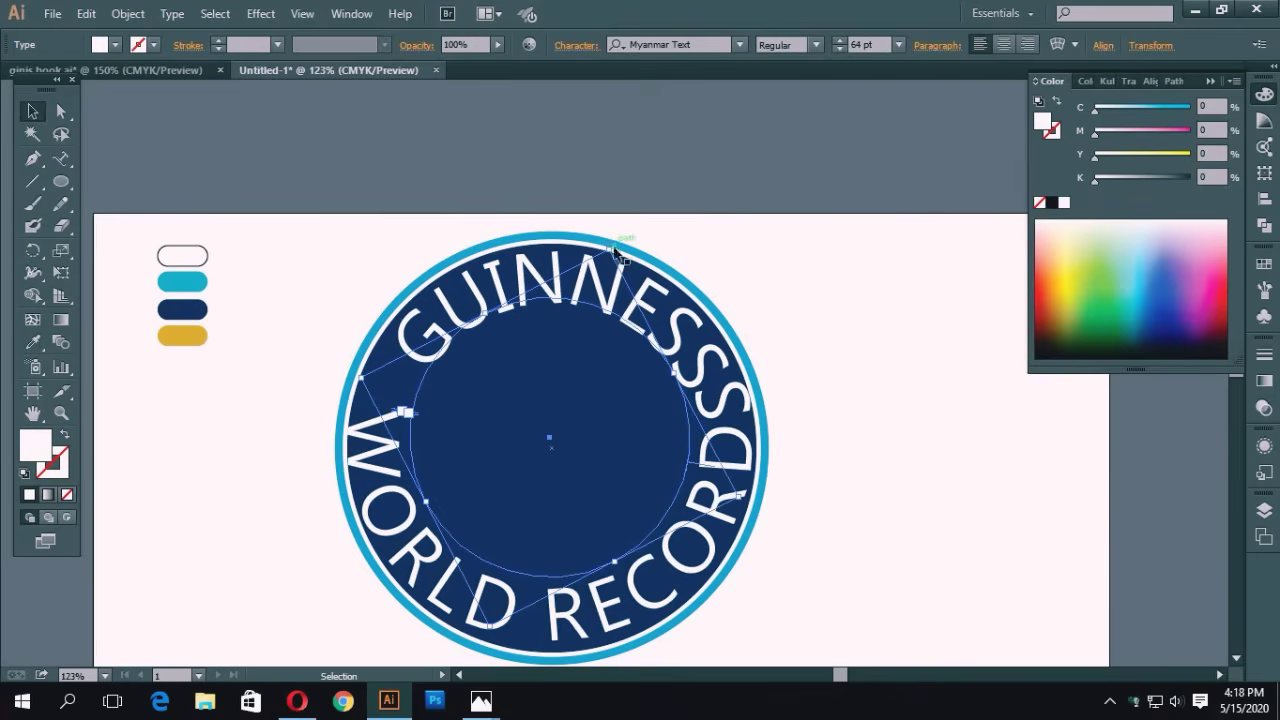
Shrink the WORLD RECORDS lettering with its path to about 61.75 pt so it fits inside the white ring.
mouse_move(612, 248)
left_mouse_down()
mouse_move(600, 270)
mouse_move(606, 259)
left_mouse_up()
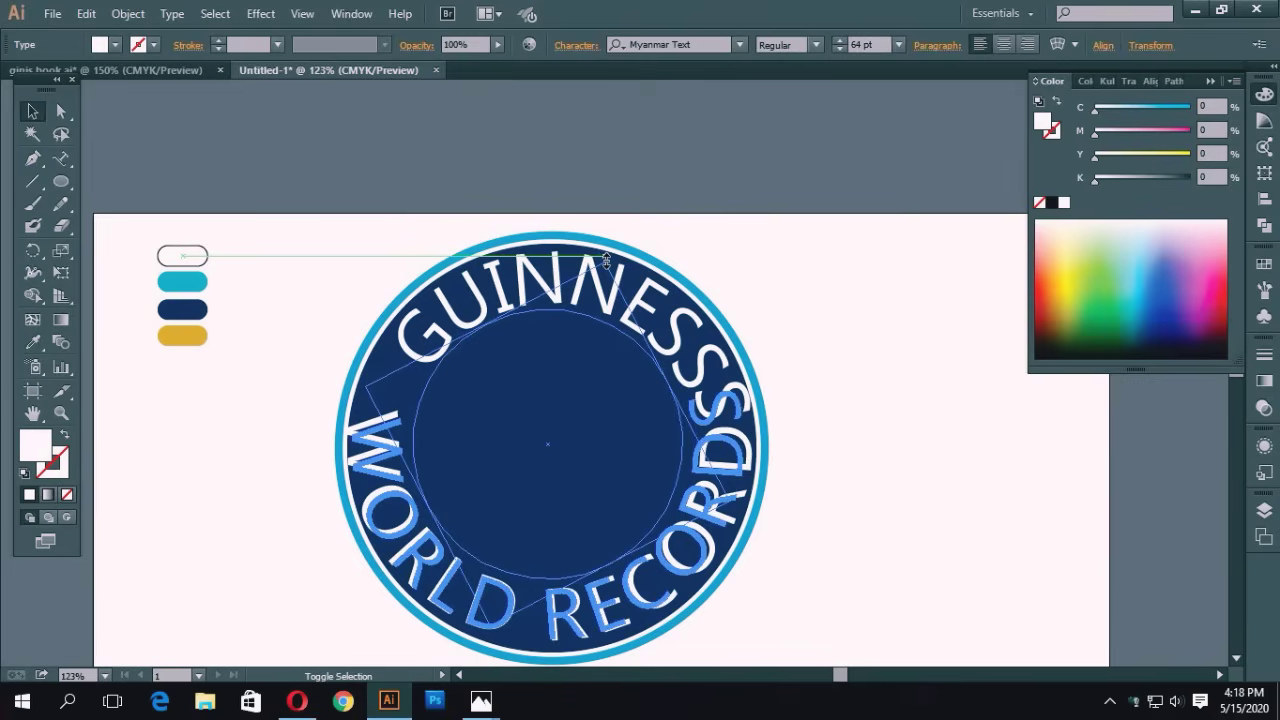
left_click_drag(606, 259, 606, 259)
left_click(856, 337)
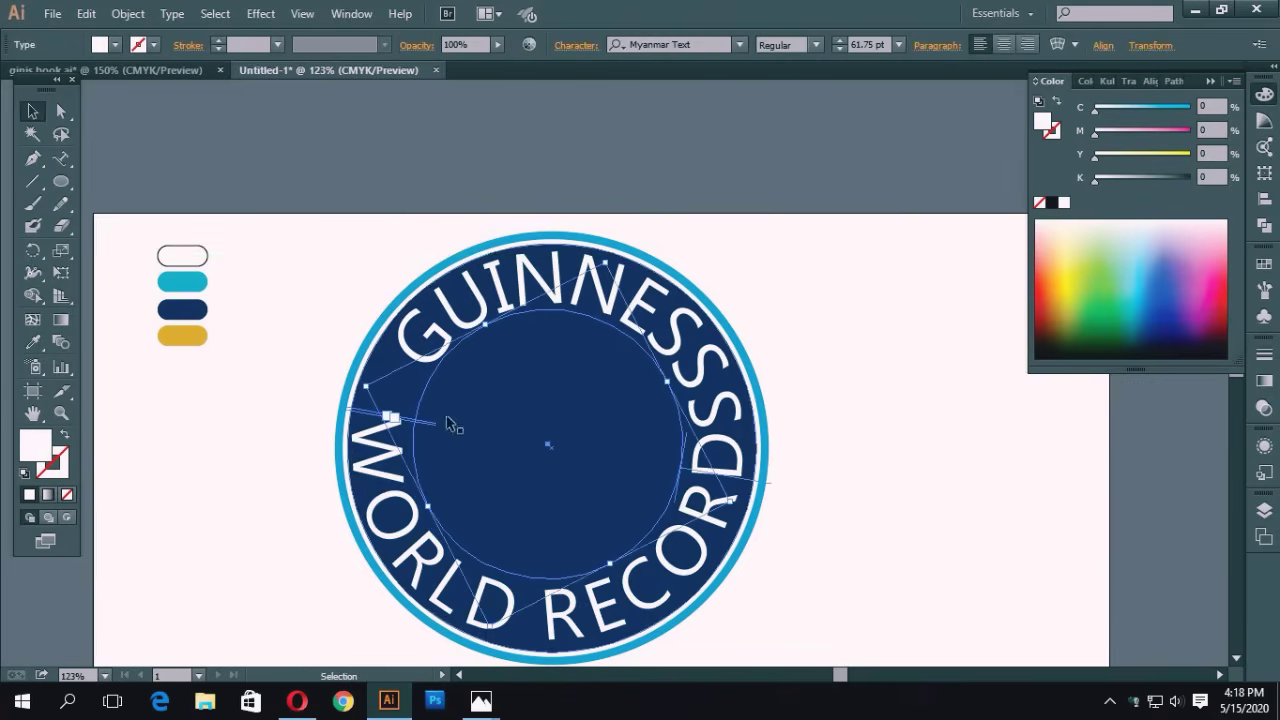
Rotate the GUINNESS lettering counterclockwise to even out its gaps to WORLD RECORDS on both sides.
left_click(713, 389)
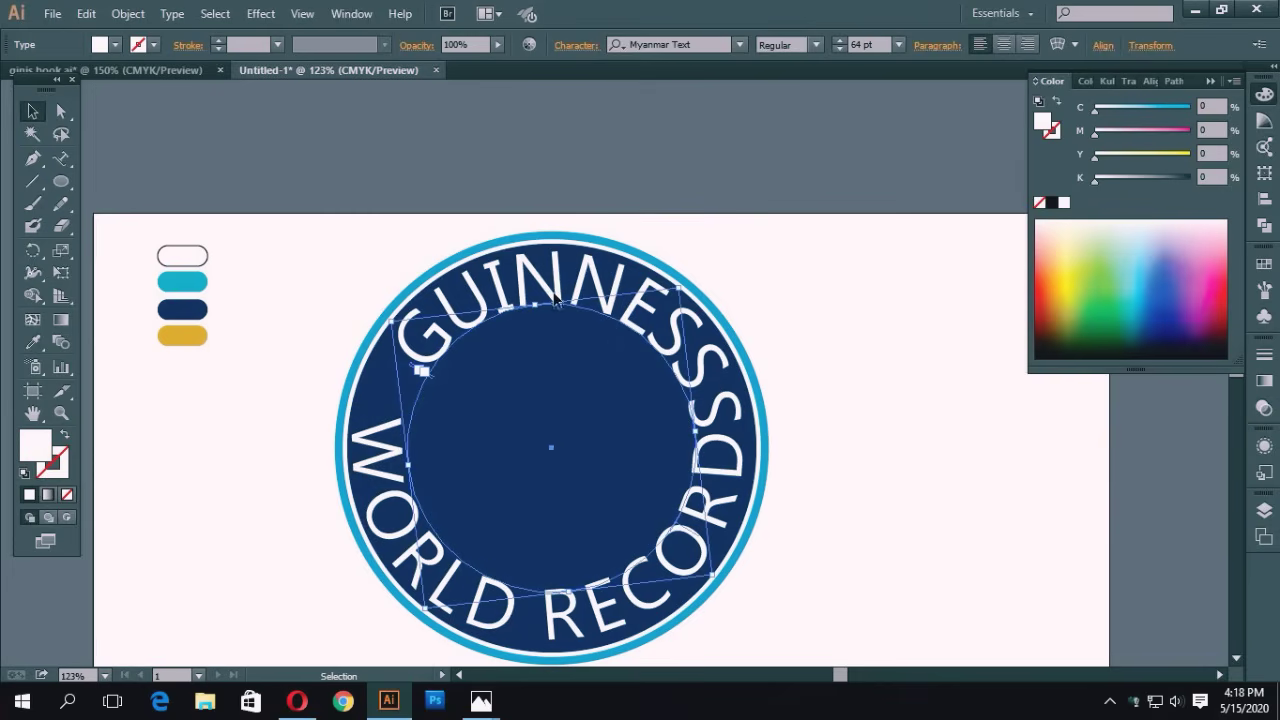
left_click_drag(388, 312, 375, 330)
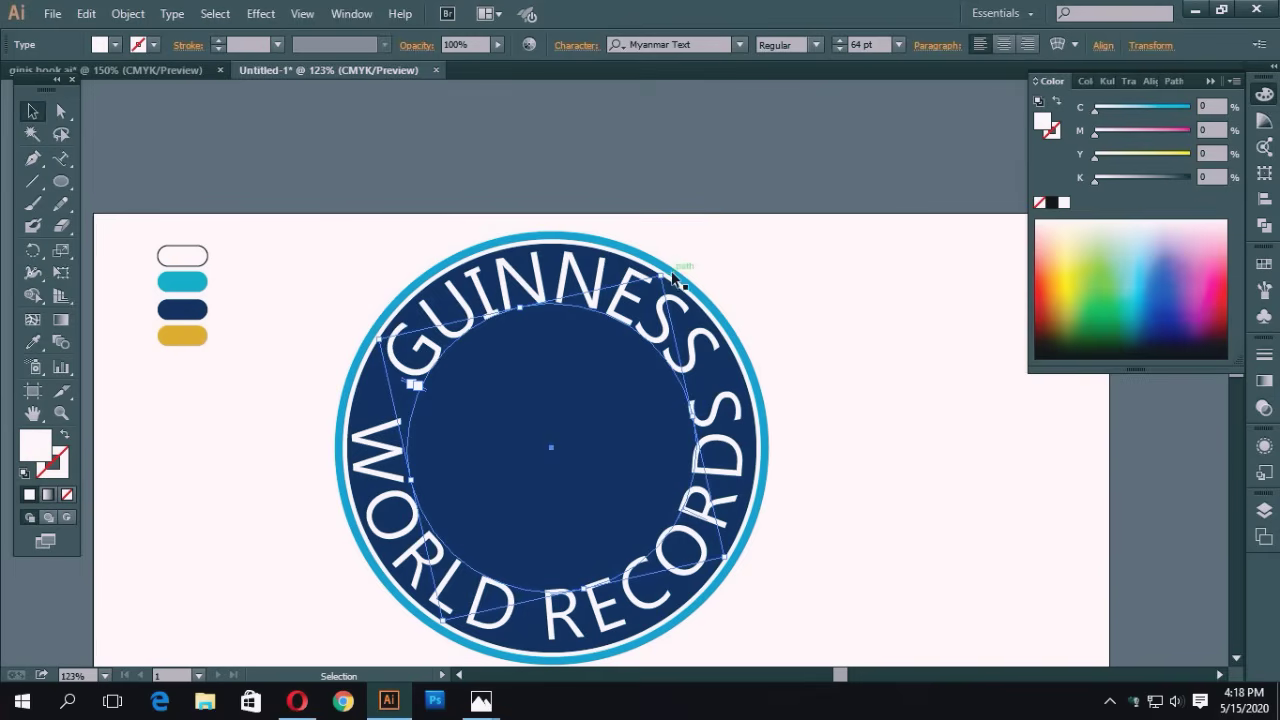
left_click_drag(668, 267, 682, 269)
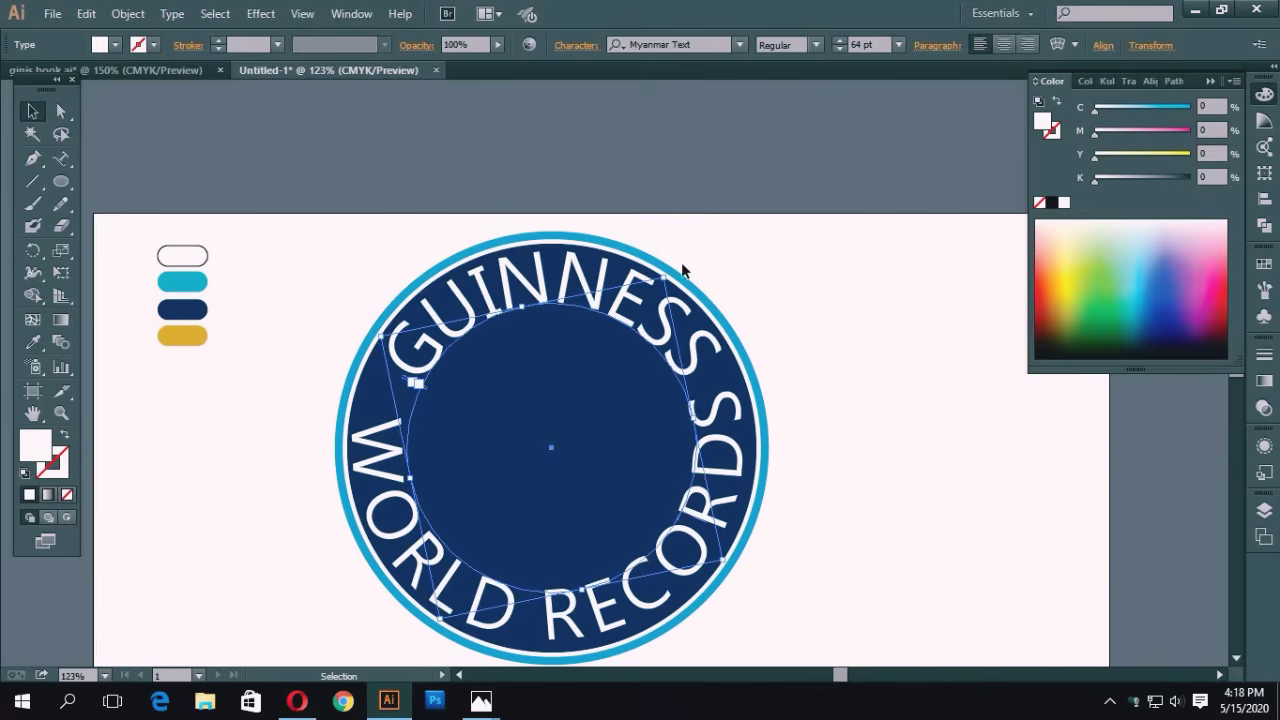
Set the GUINNESS font size to 61 pt and rotate the word slightly clockwise to recenter it.
left_click(838, 49)
left_click(838, 49)
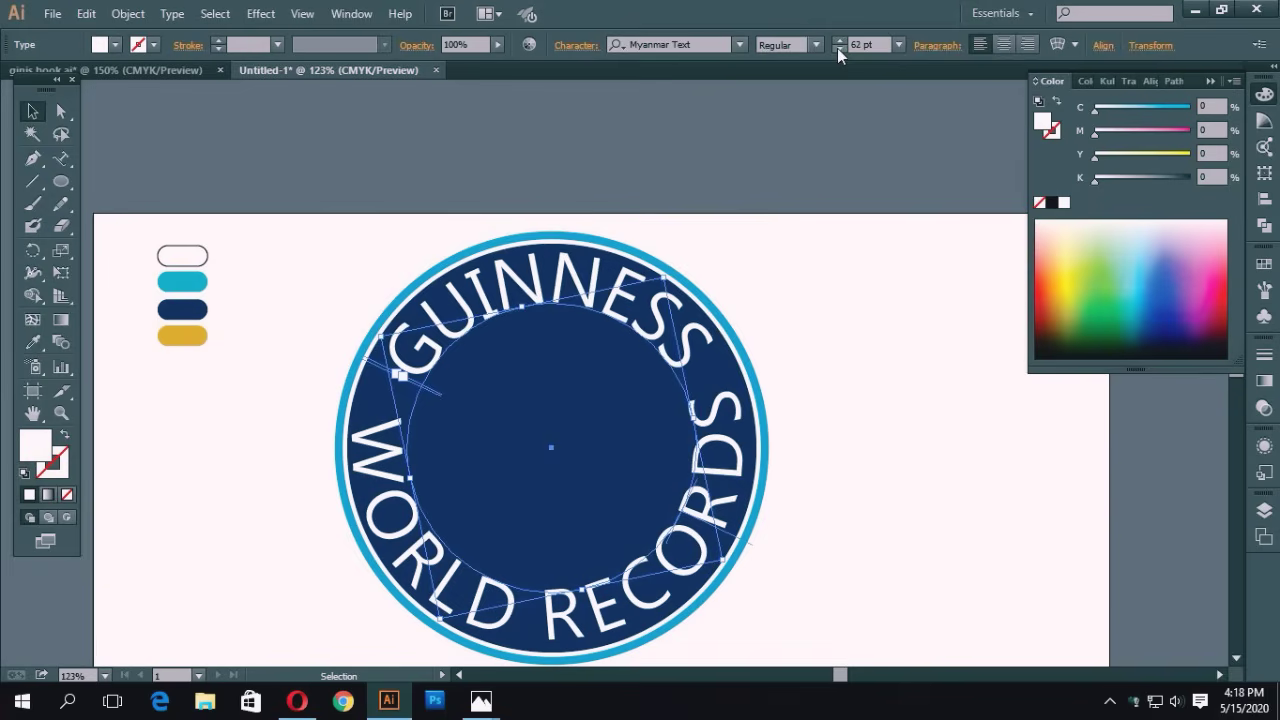
left_click(838, 49)
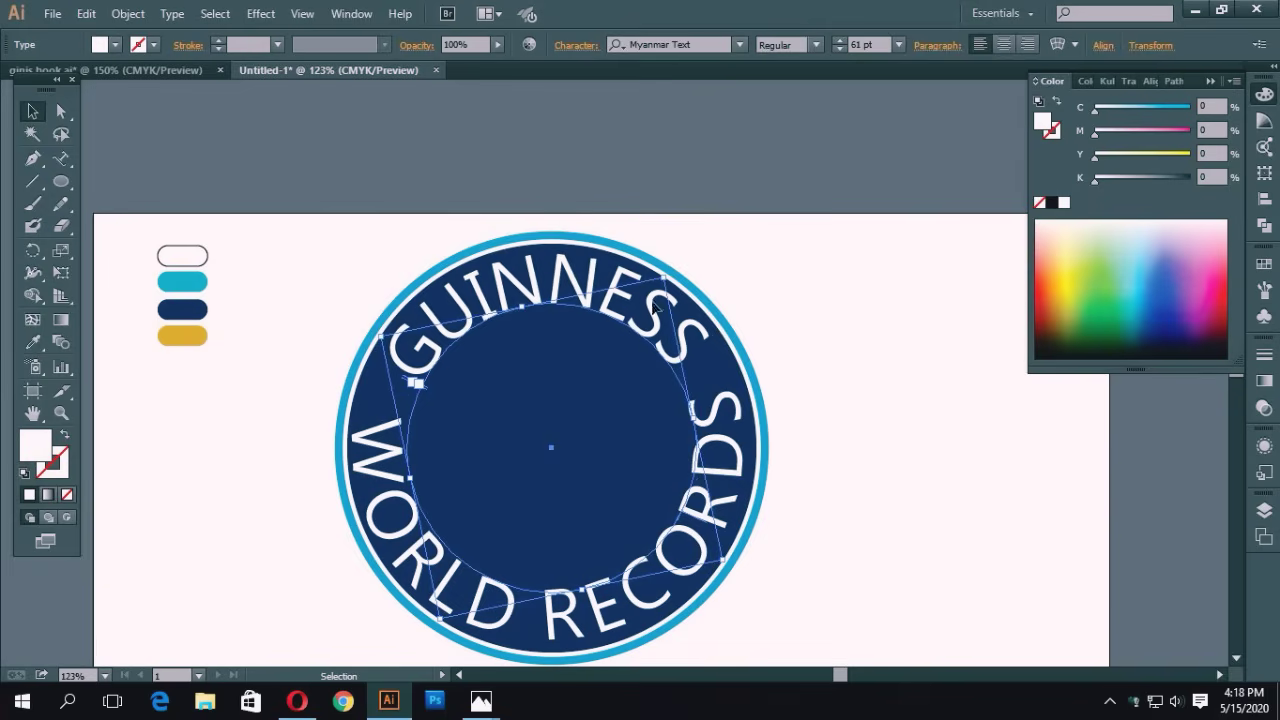
left_click_drag(677, 267, 678, 275)
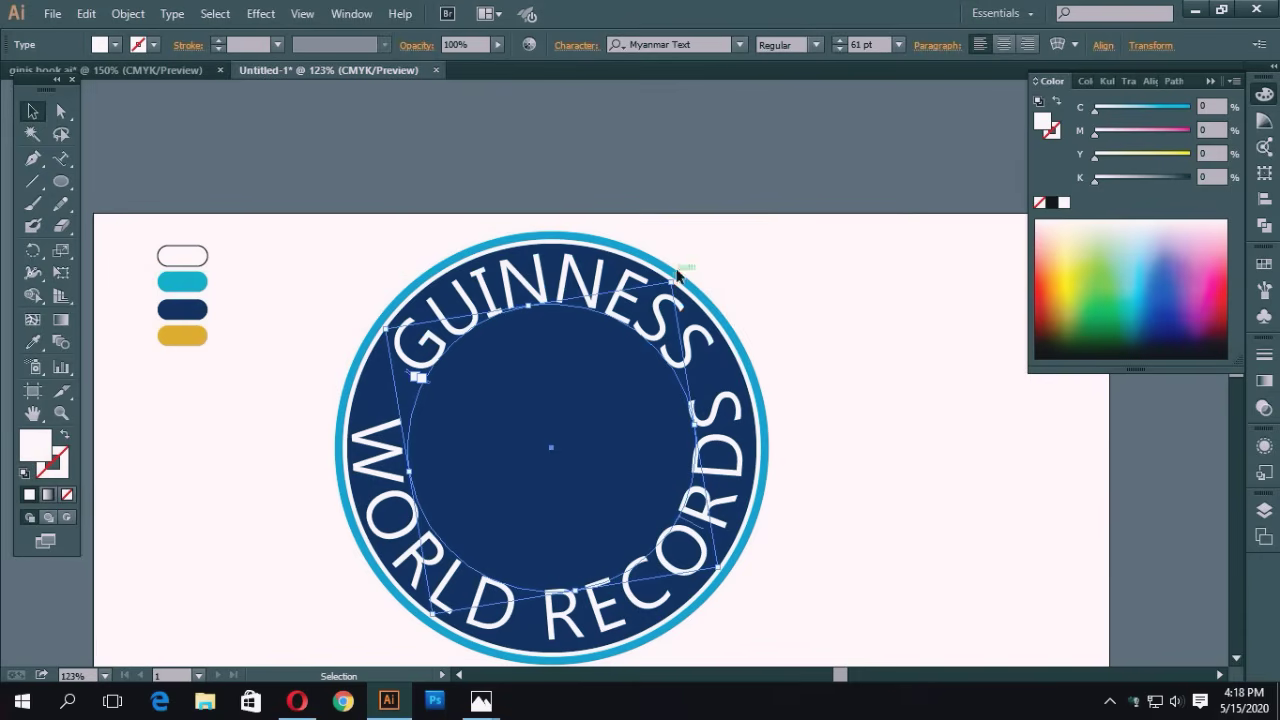
Reduce the GUINNESS font size slightly and set the WORLD RECORDS font size to 58 pt.
left_click(839, 50)
left_click(754, 274)
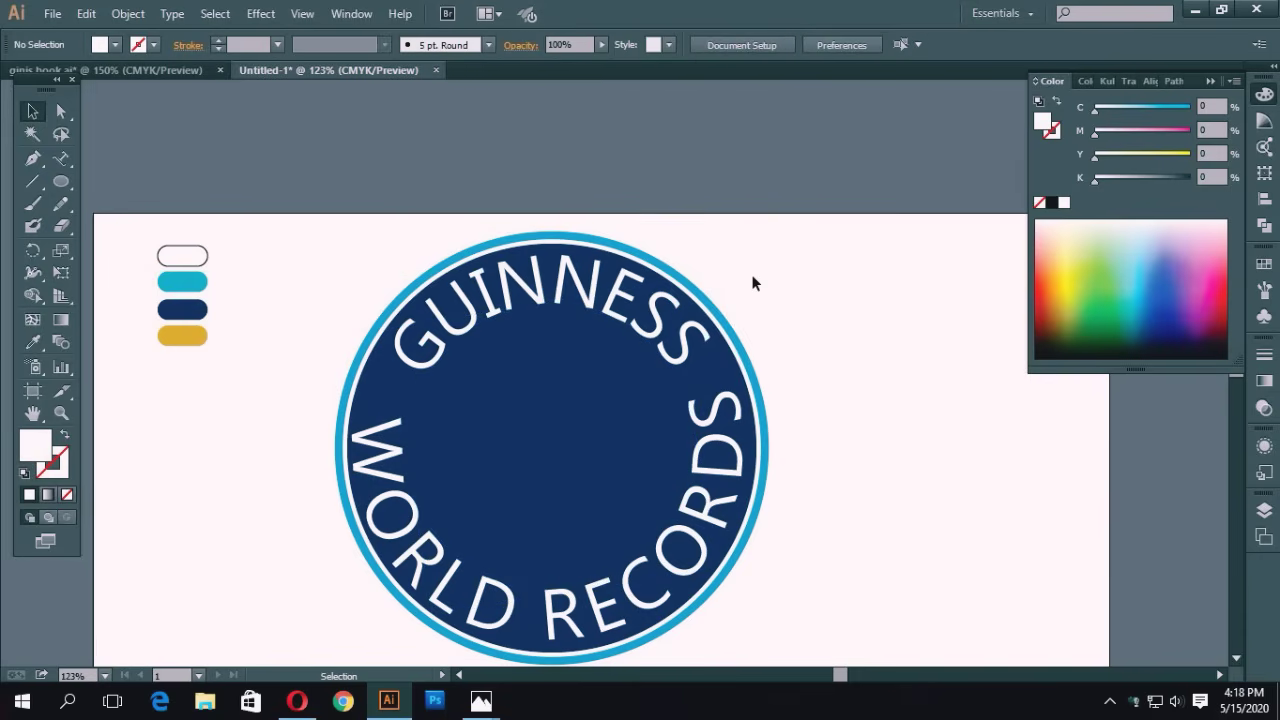
left_click(381, 455)
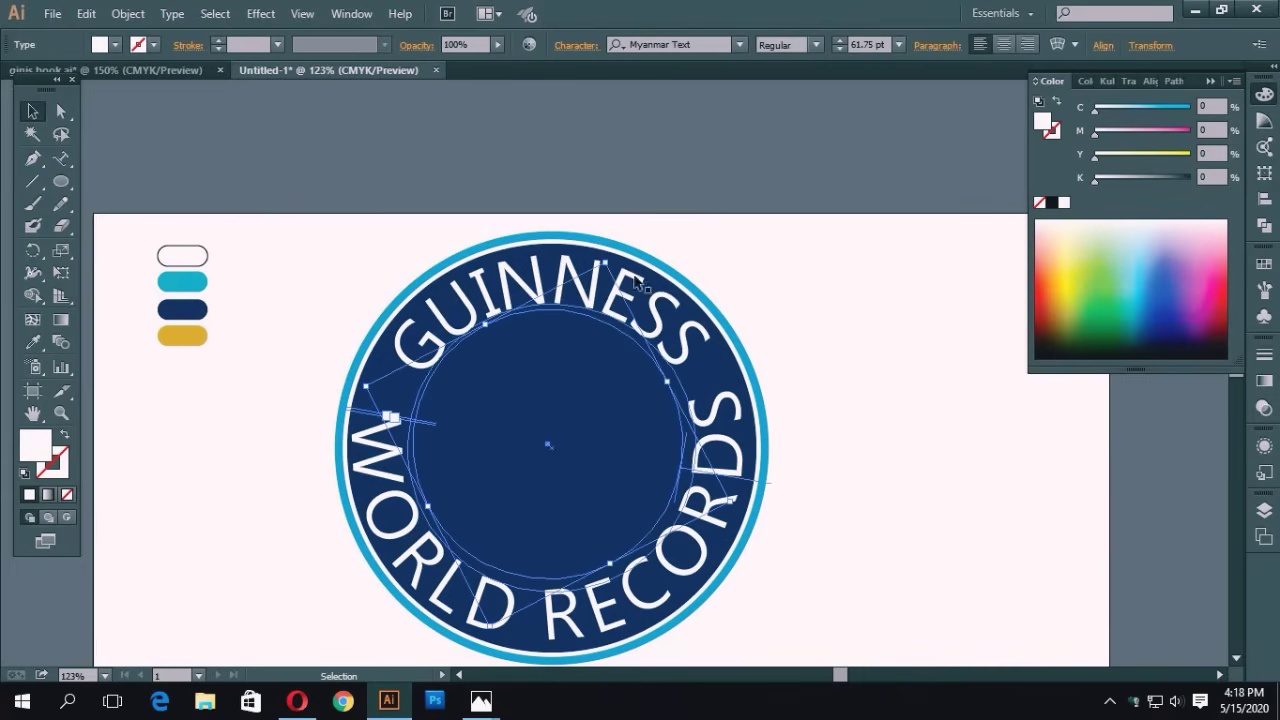
left_click(839, 50)
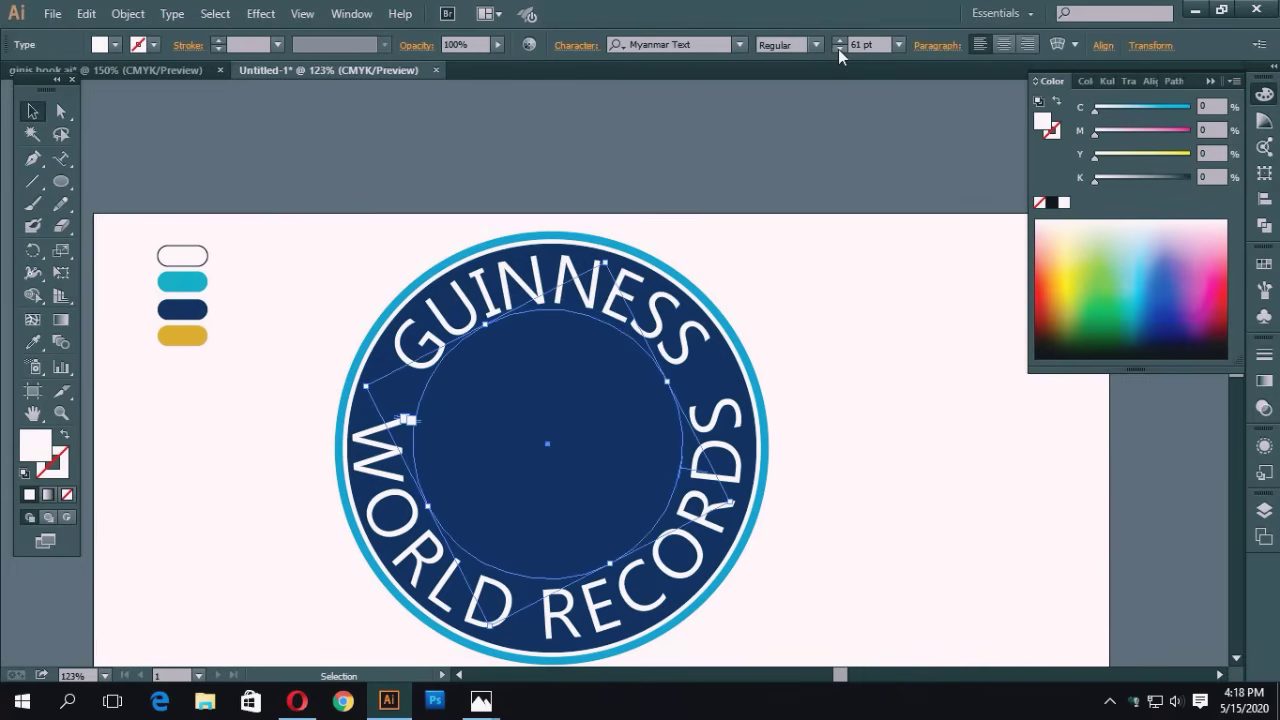
left_click(838, 49)
left_click(838, 49)
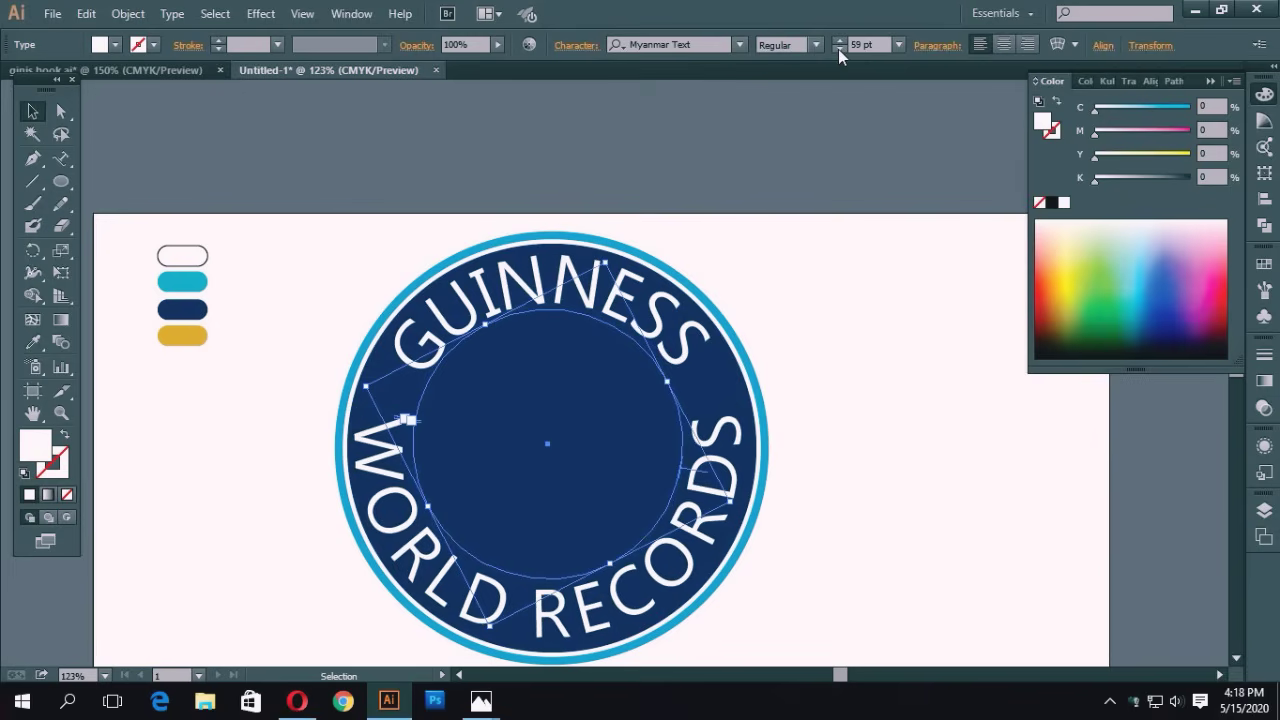
left_click(838, 49)
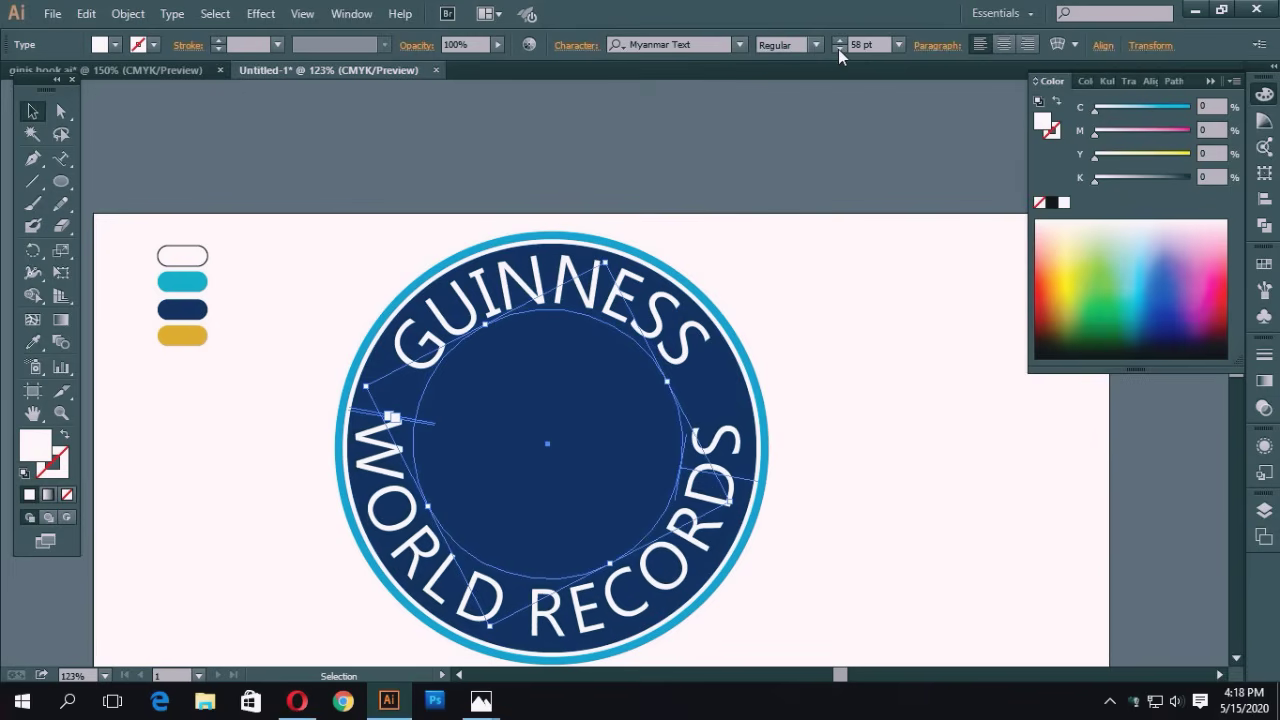
left_click(841, 298)
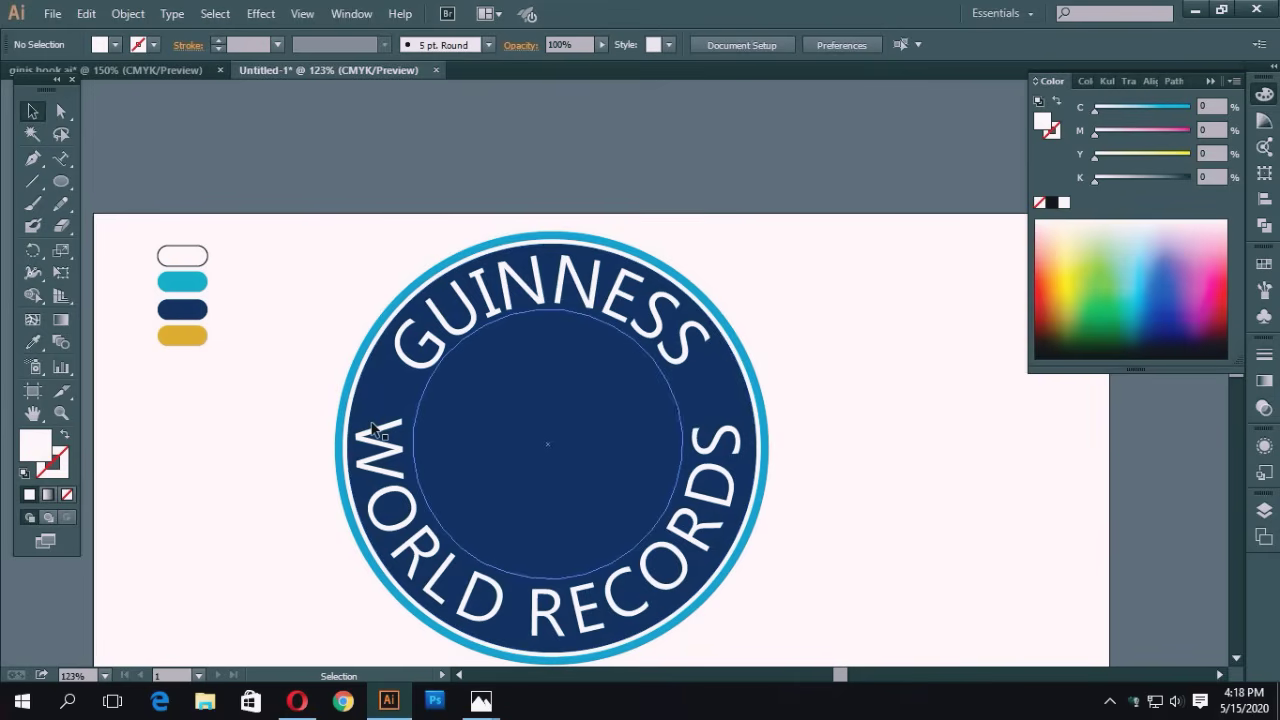
Draw a white circle about 234 px in diameter from the logo's center, inside the ring of lettering.
left_click(61, 181)
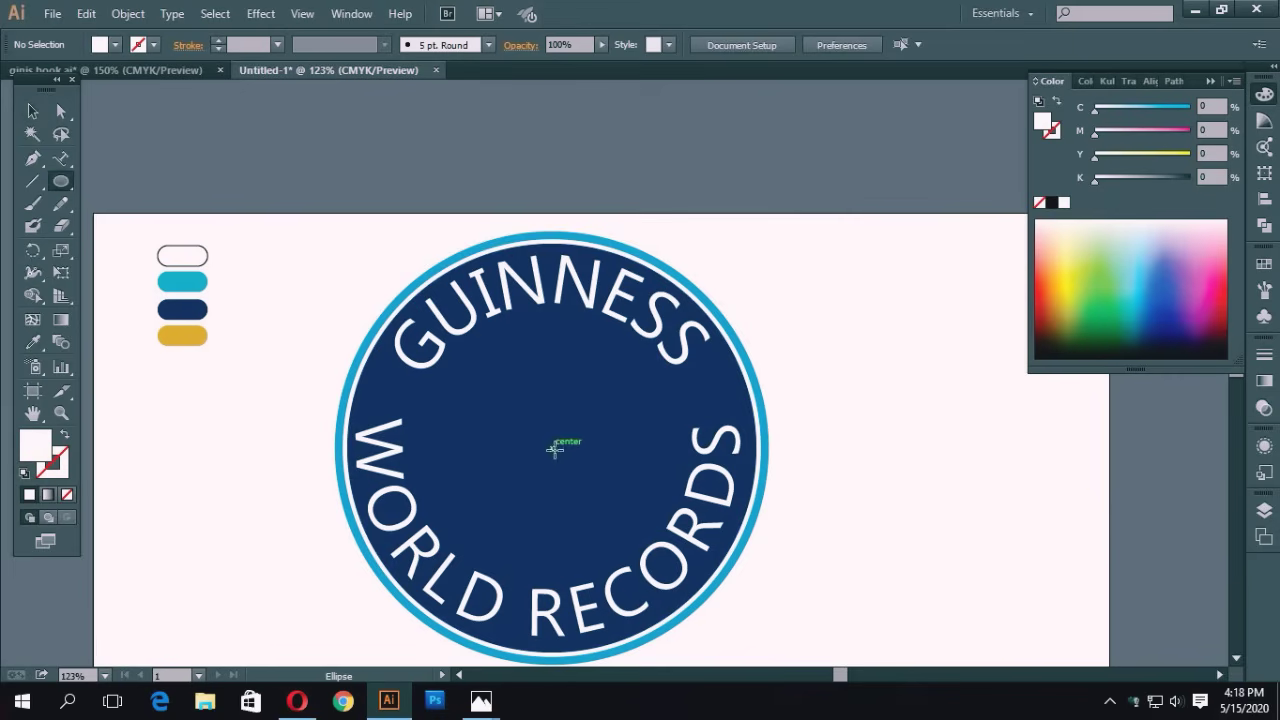
left_click_drag(551, 447, 627, 583)
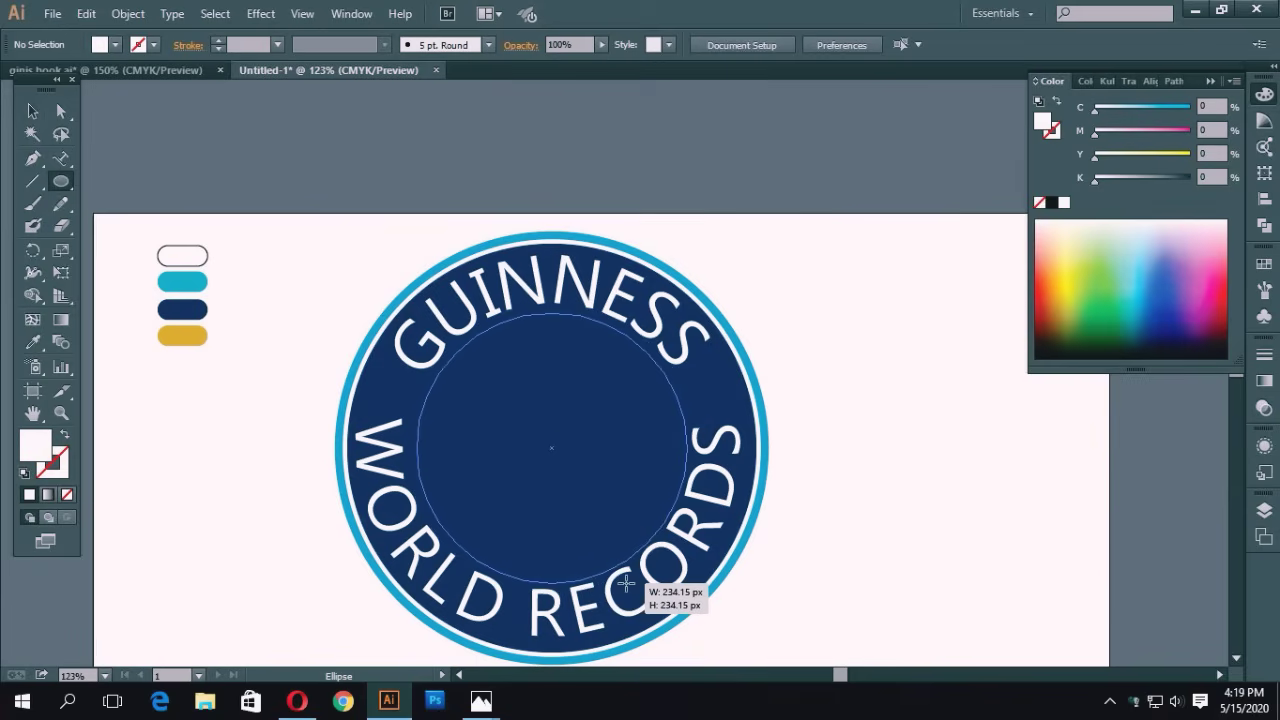
left_click_drag(627, 583, 627, 583)
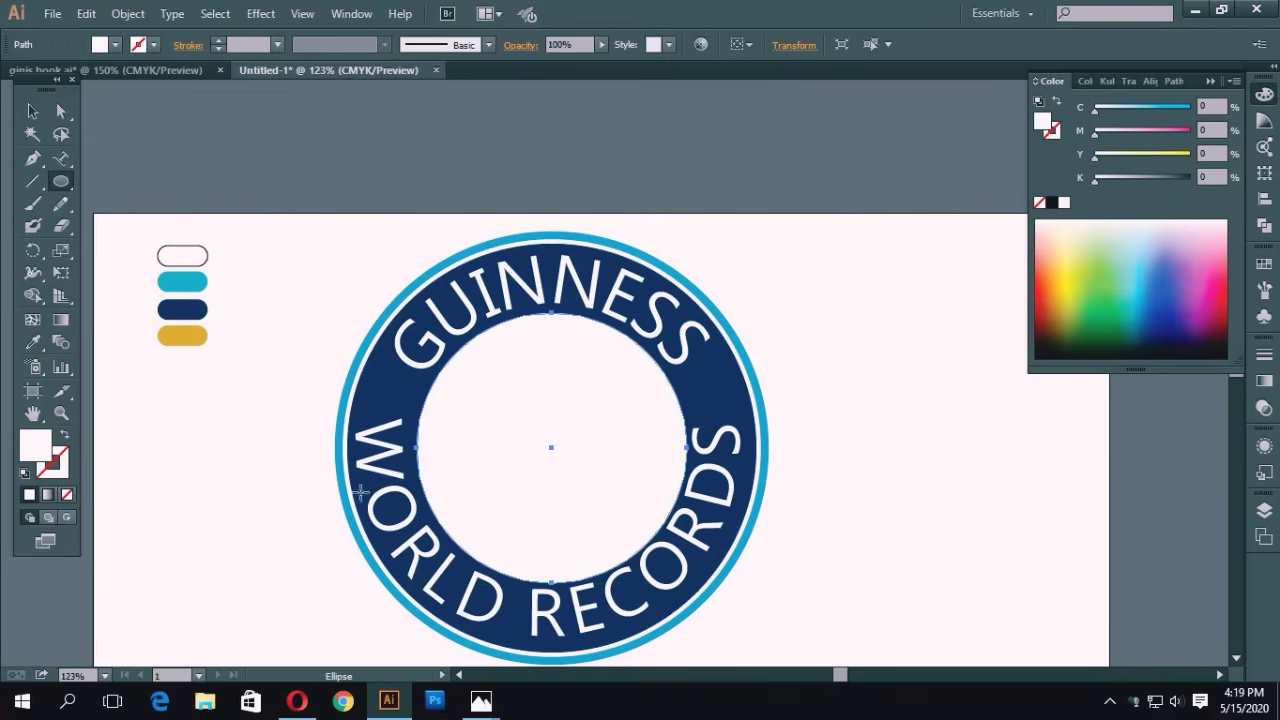
Nudge the WORLD RECORDS lettering slightly right and down to center it in the navy ring.
left_click(32, 111)
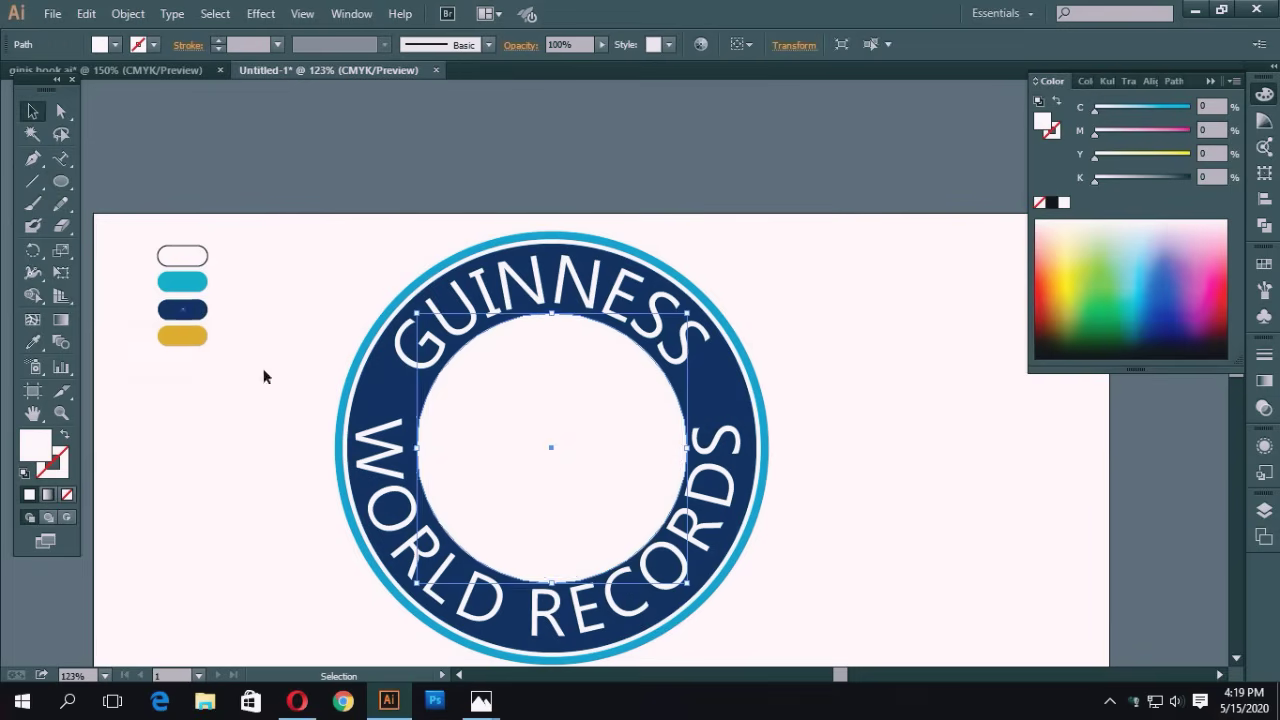
left_click(378, 465)
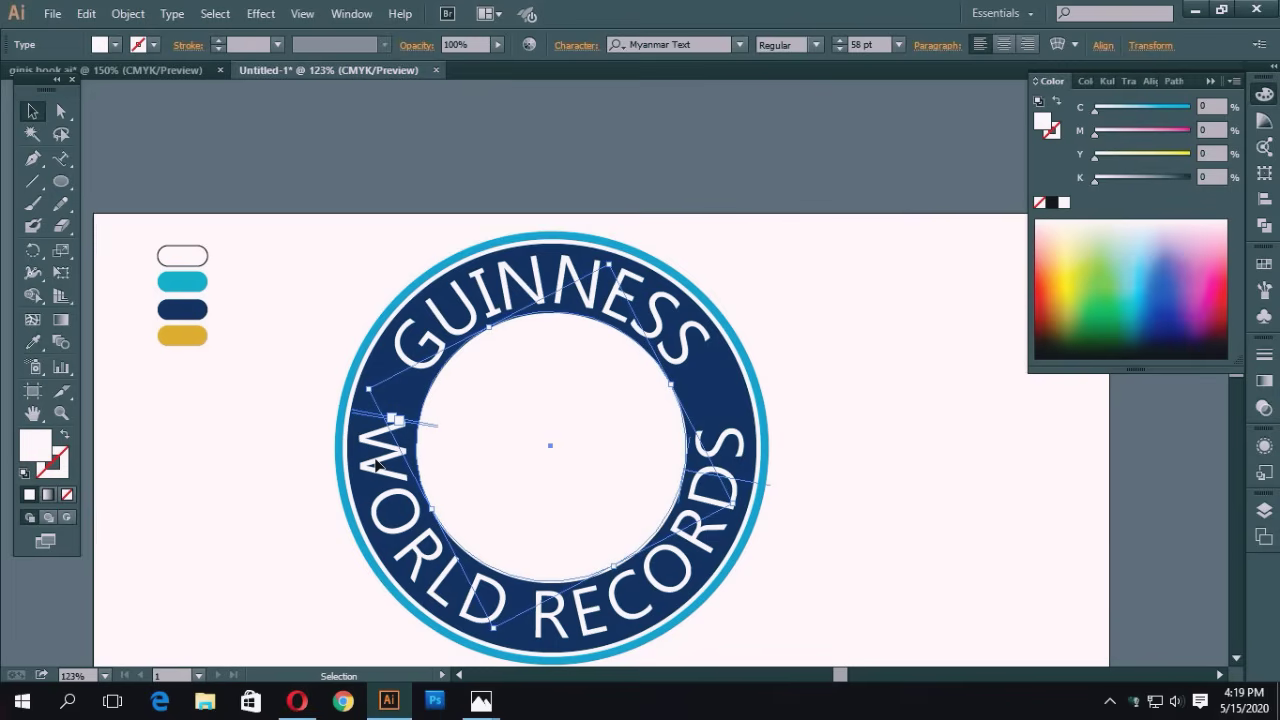
left_click(277, 327)
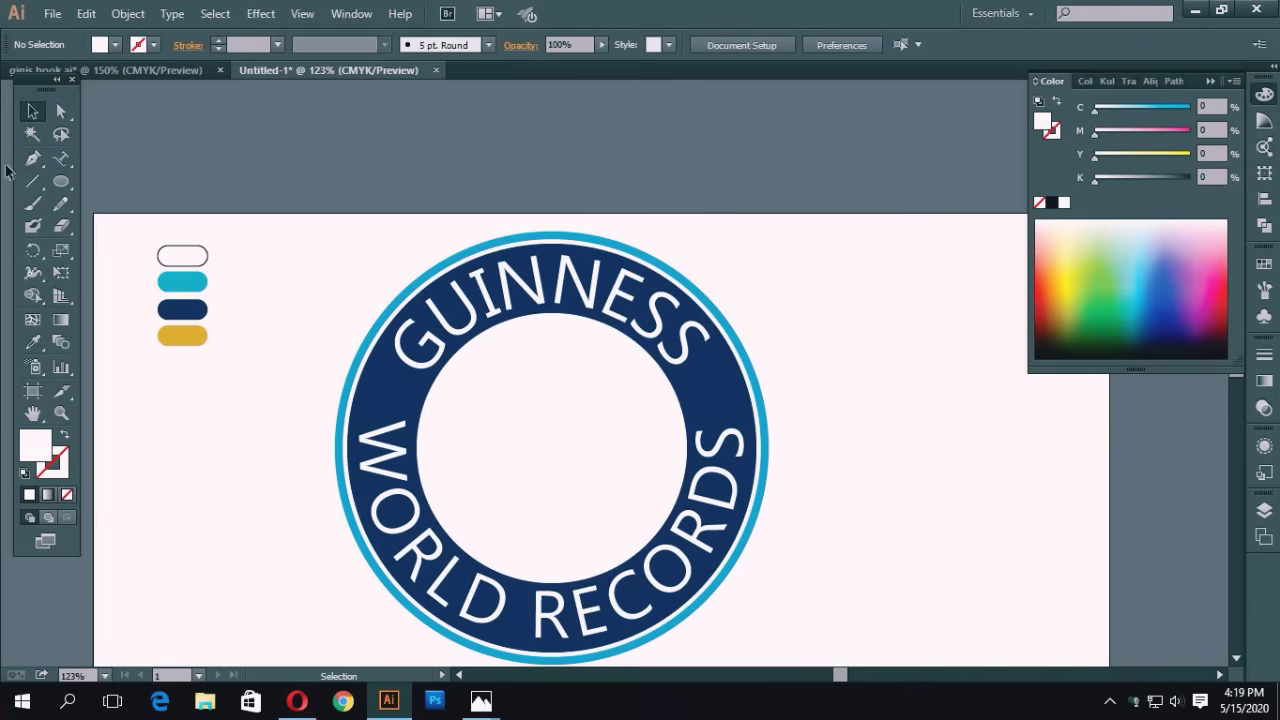
Draw two horizontal bars beside the logo, about 172 × 18 px and, just below it, about 146 × 6 px.
left_click_drag(62, 184, 114, 181)
left_click_drag(813, 363, 1012, 383)
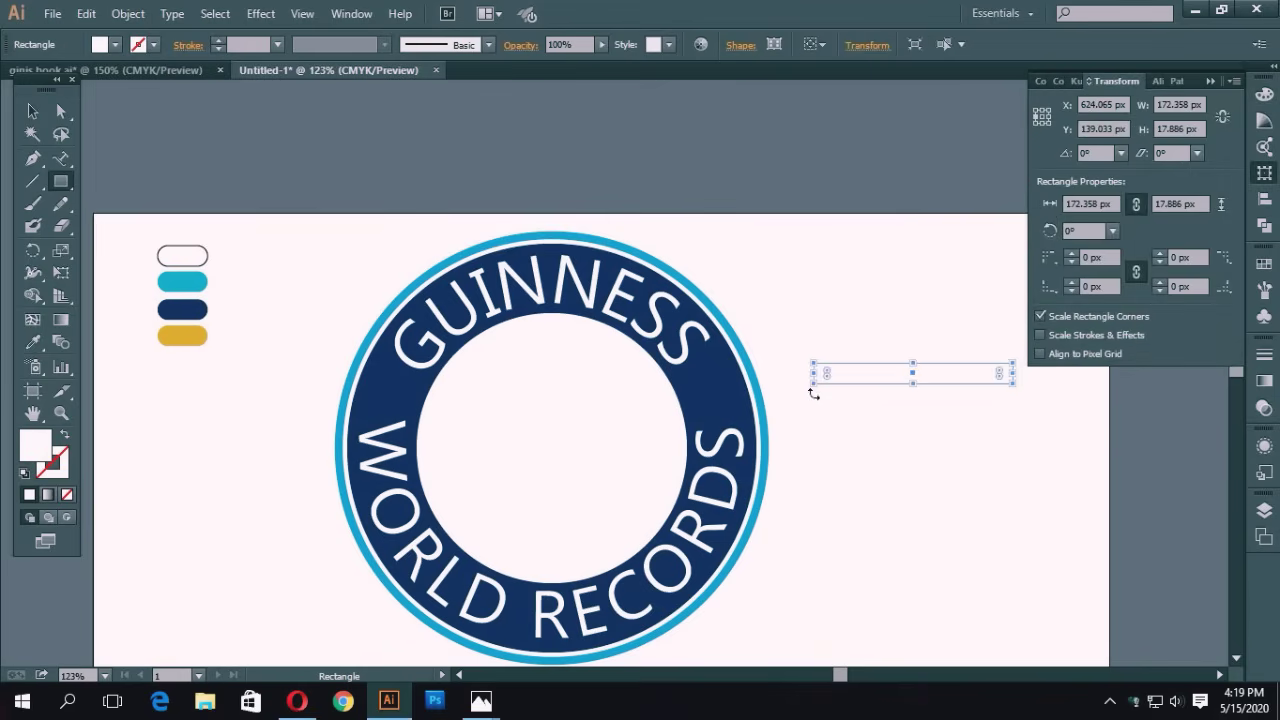
left_click_drag(814, 397, 984, 401)
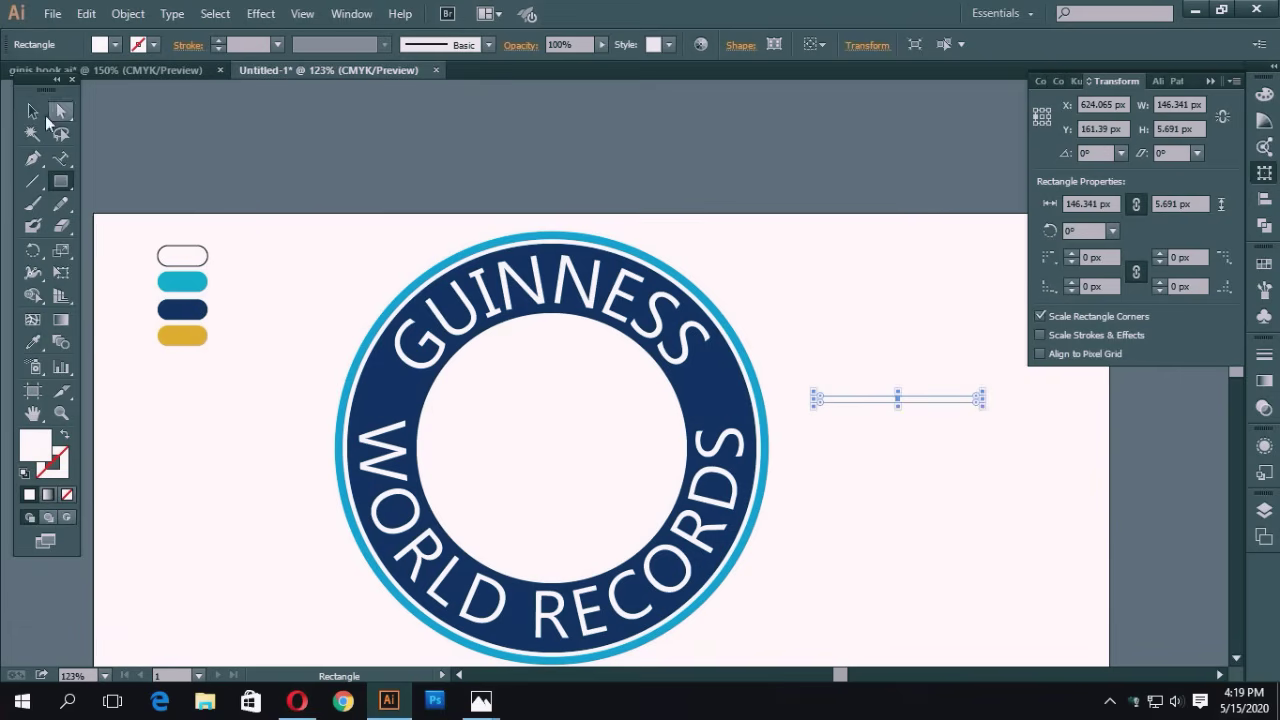
left_click(32, 111)
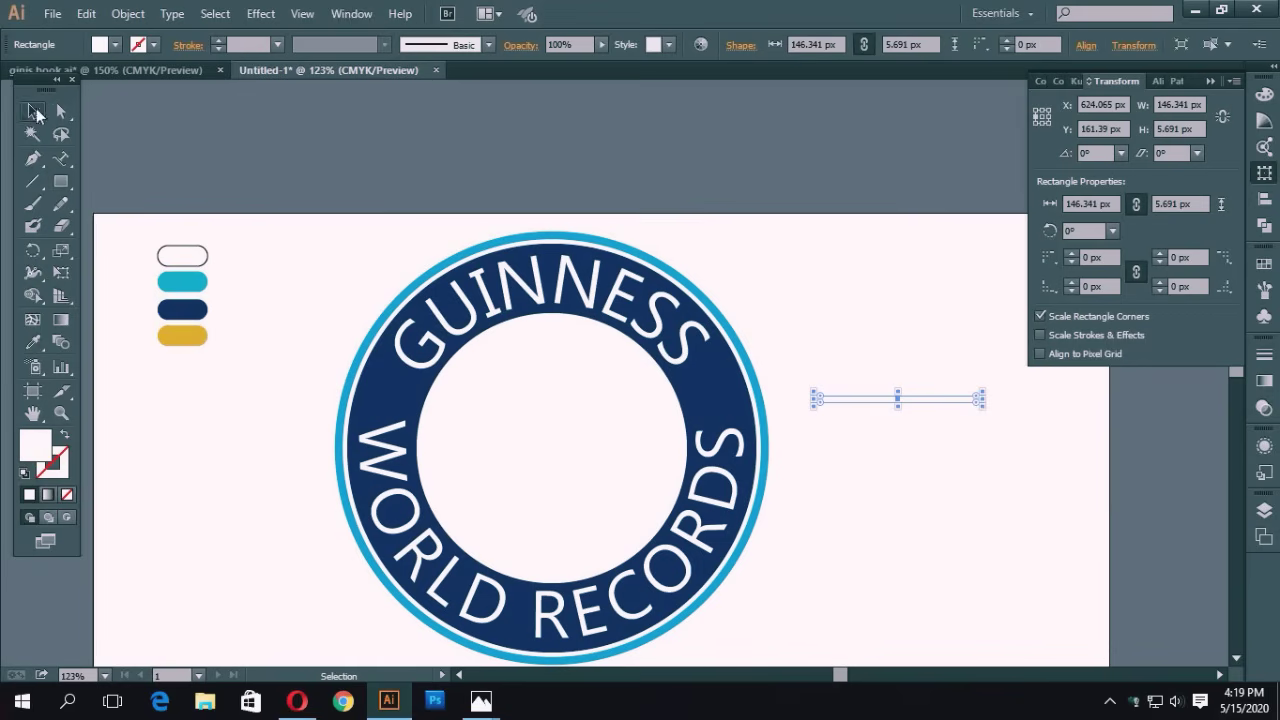
Fill both bars with the navy swatch color and center the thin bar closely beneath the thick one.
left_click(196, 311)
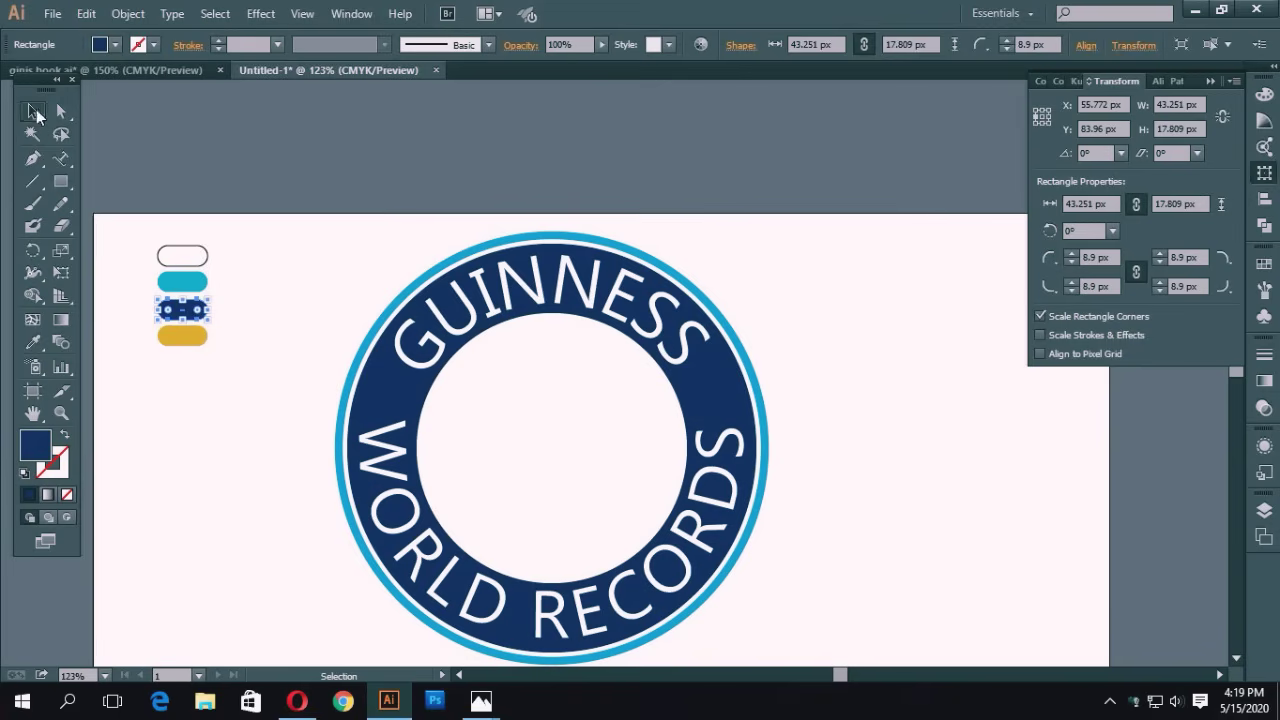
left_click_drag(818, 280, 976, 569)
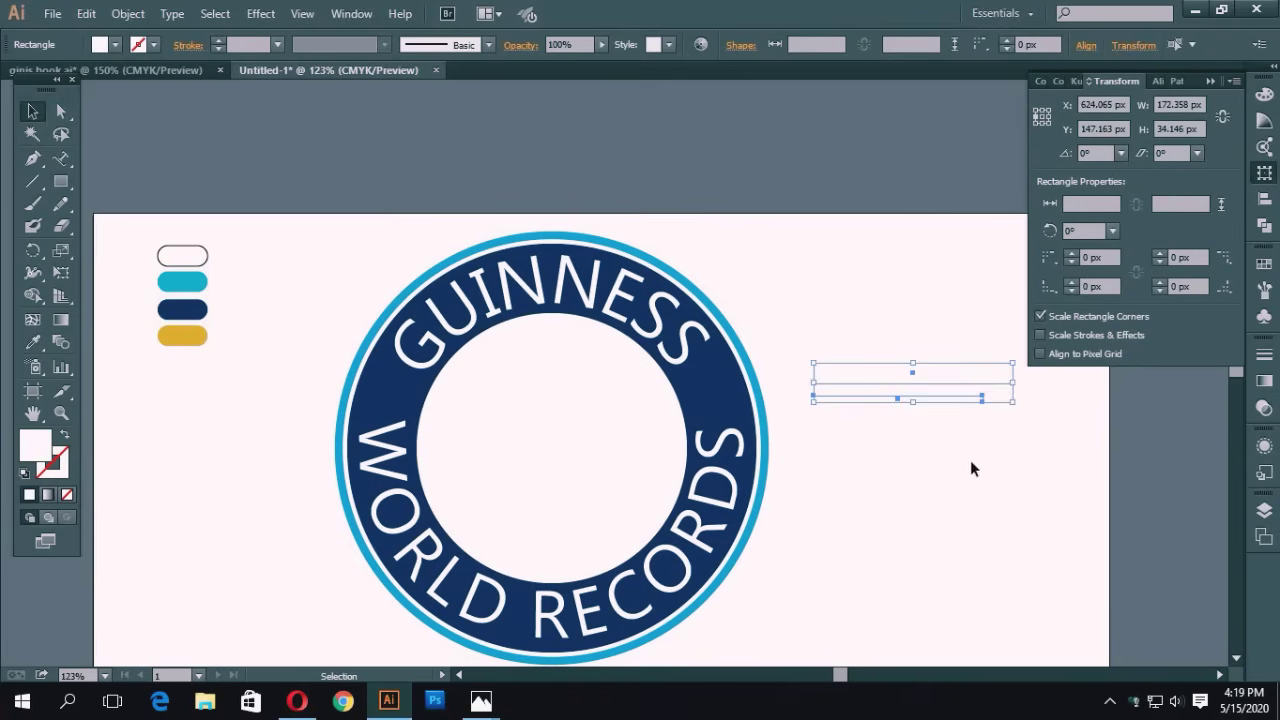
left_click(1042, 81)
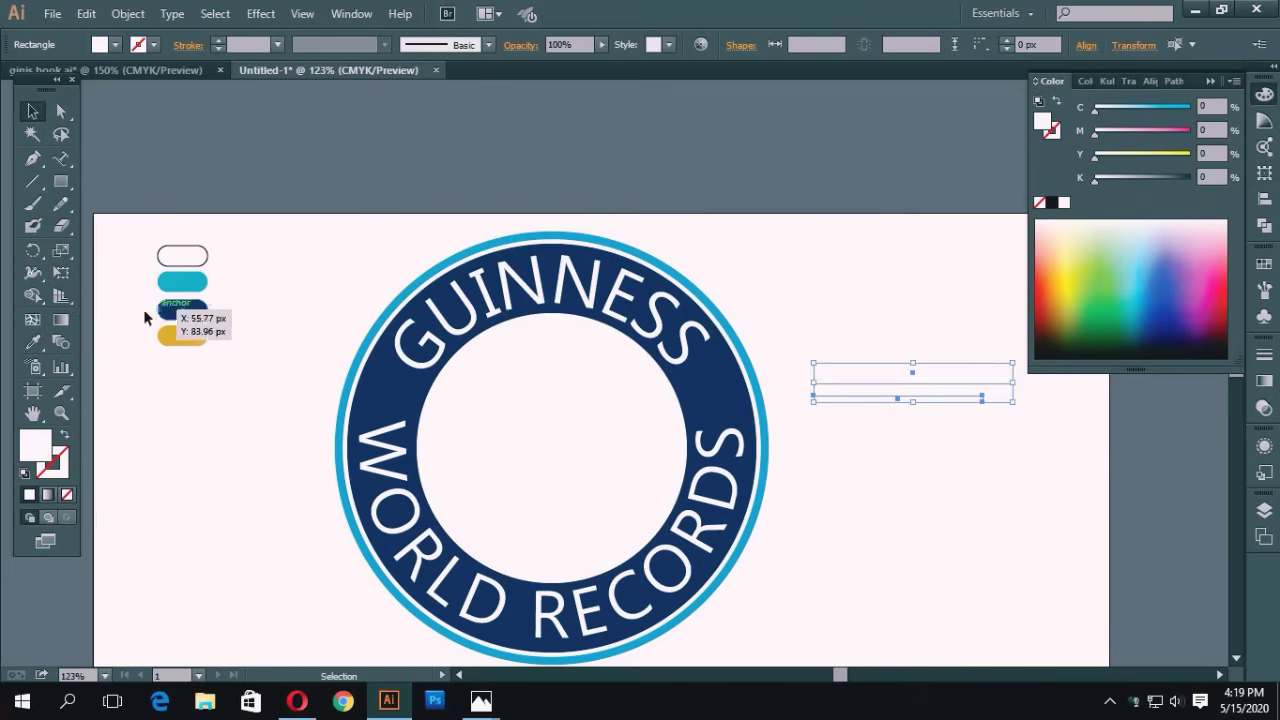
key("i")
left_click(181, 311)
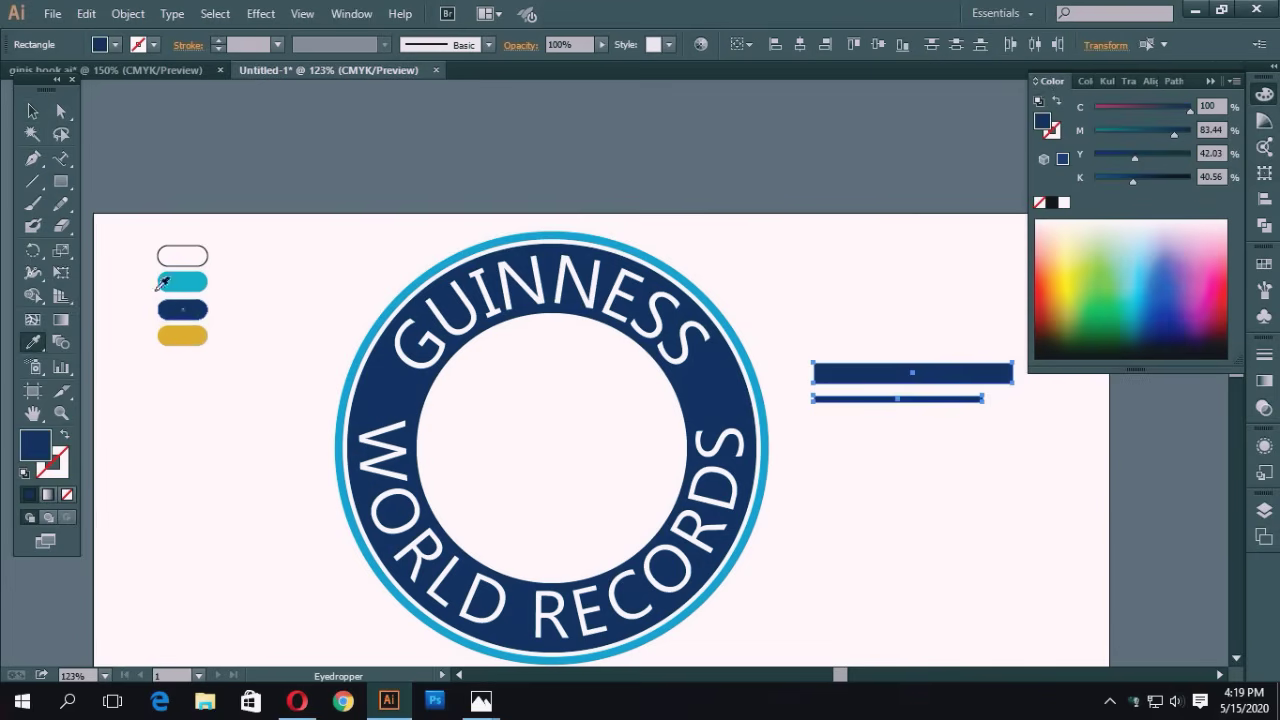
left_click(32, 111)
left_click(977, 506)
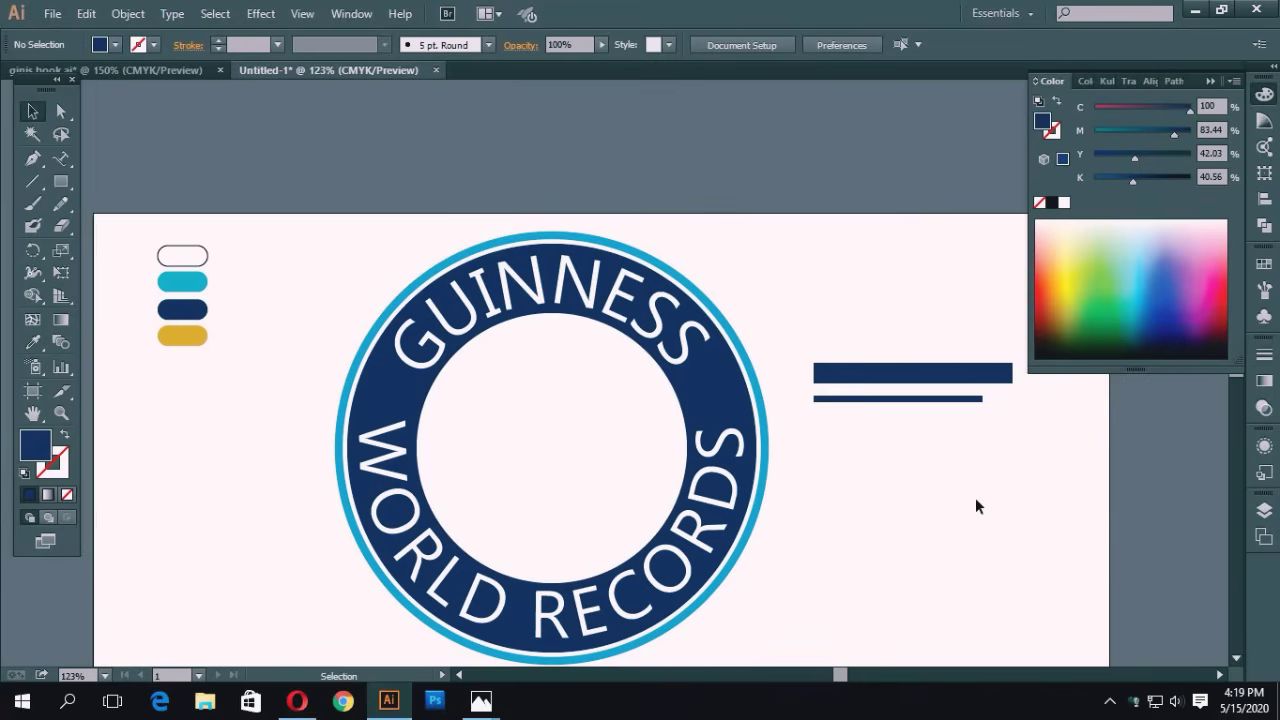
left_click_drag(899, 399, 913, 396)
left_click(947, 488)
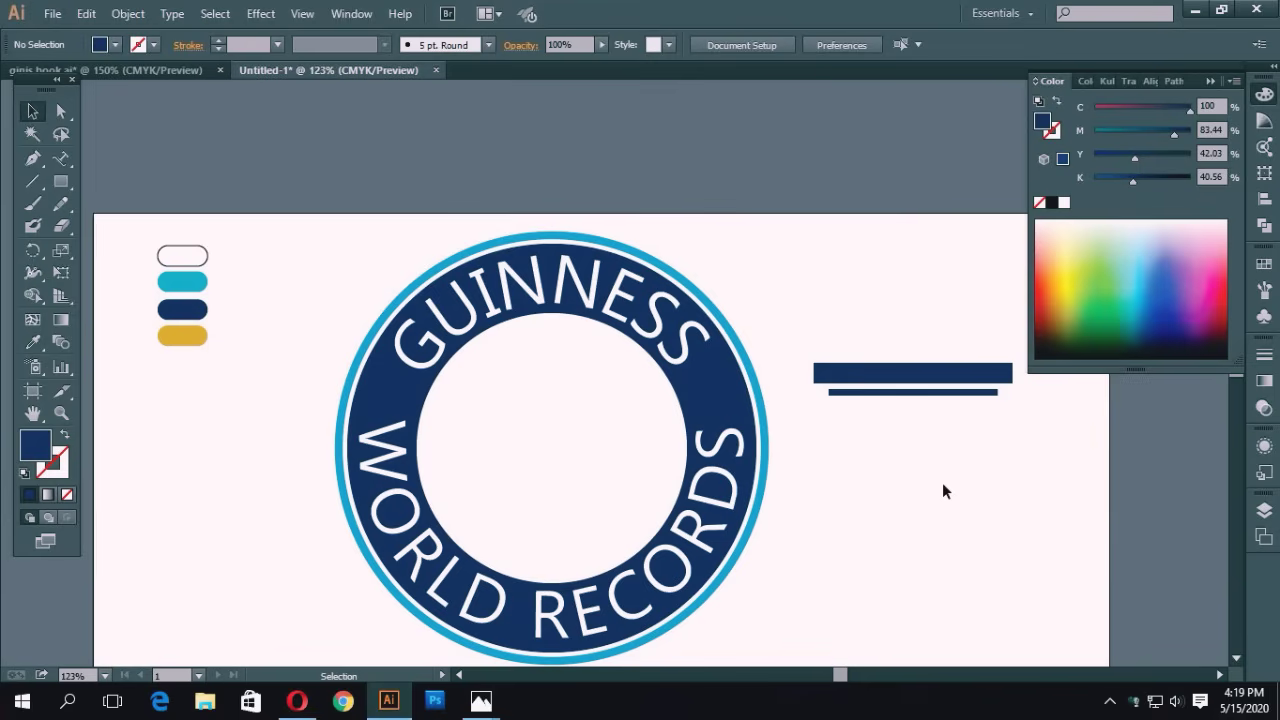
Draw an upright navy rectangle about 25 × 111 px across the bars' left end and place a copy across their right end.
left_click(61, 182)
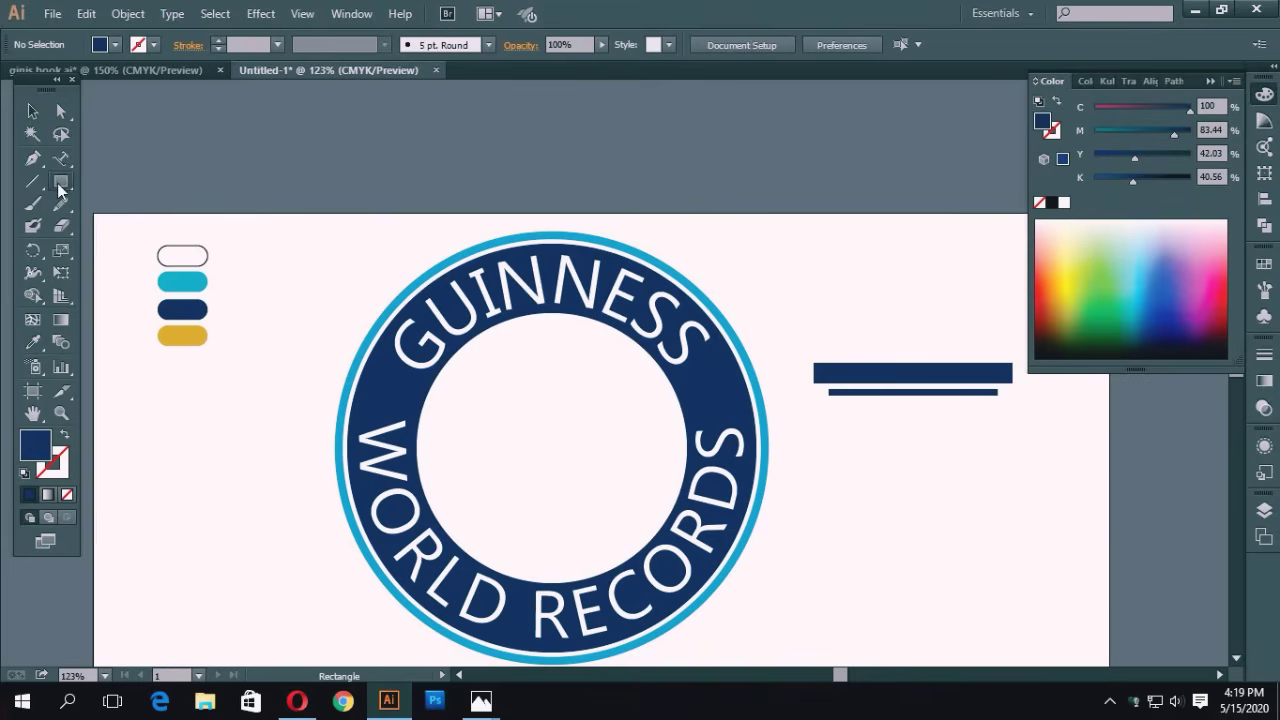
left_click_drag(820, 337, 849, 464)
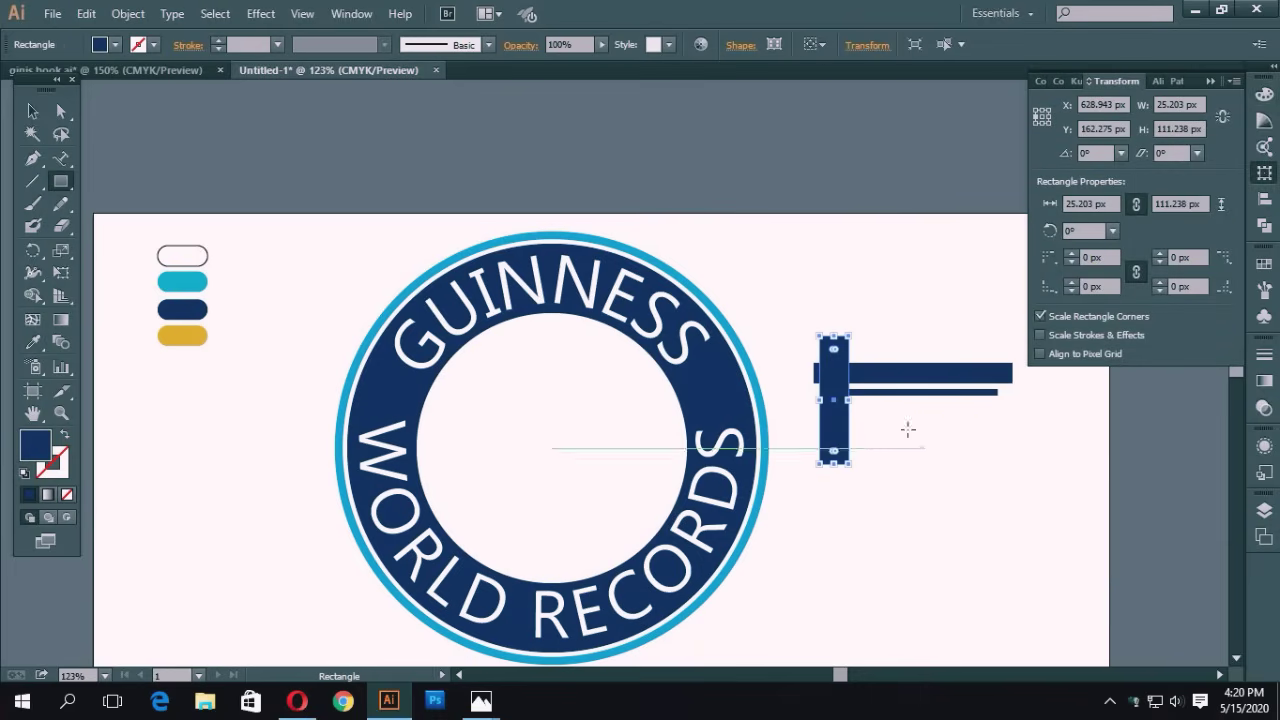
left_click(31, 113)
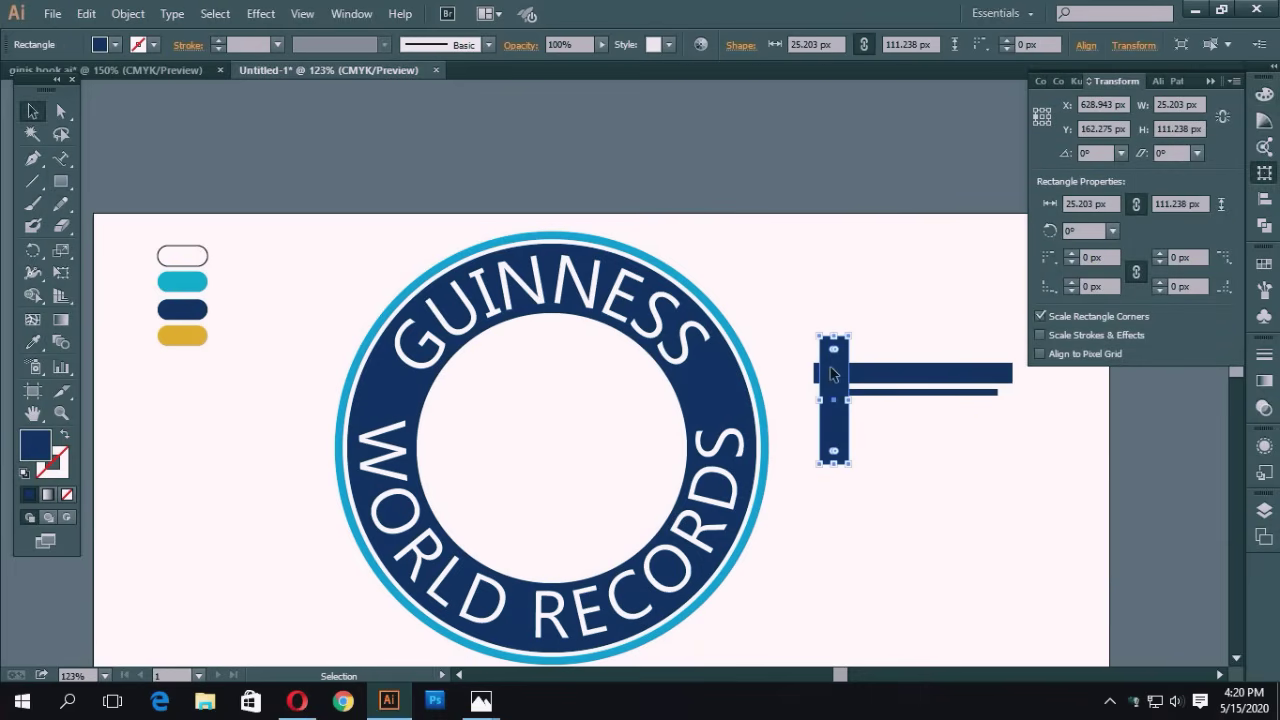
left_click_drag(830, 374, 997, 397)
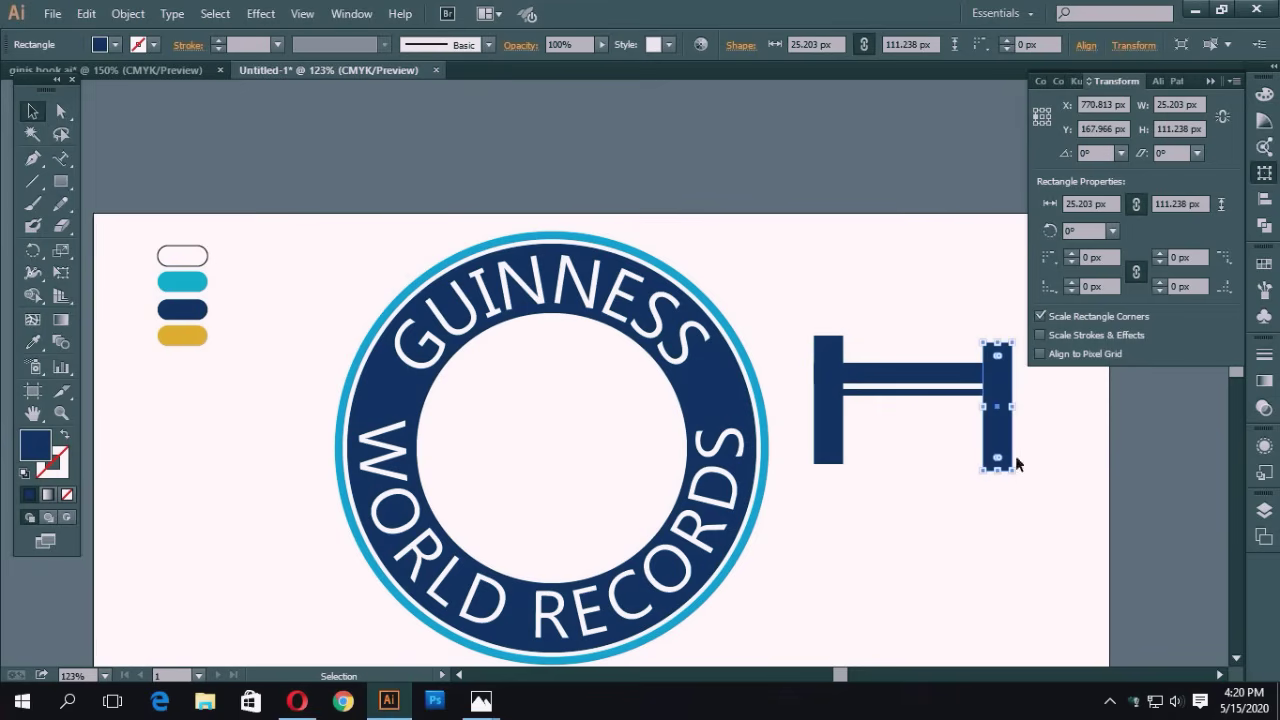
Tilt the two upright rectangles slightly so their lower ends lean inward toward each other.
left_click_drag(1020, 464, 1012, 477)
left_click(836, 462)
left_click_drag(843, 465, 856, 470)
left_click(910, 521)
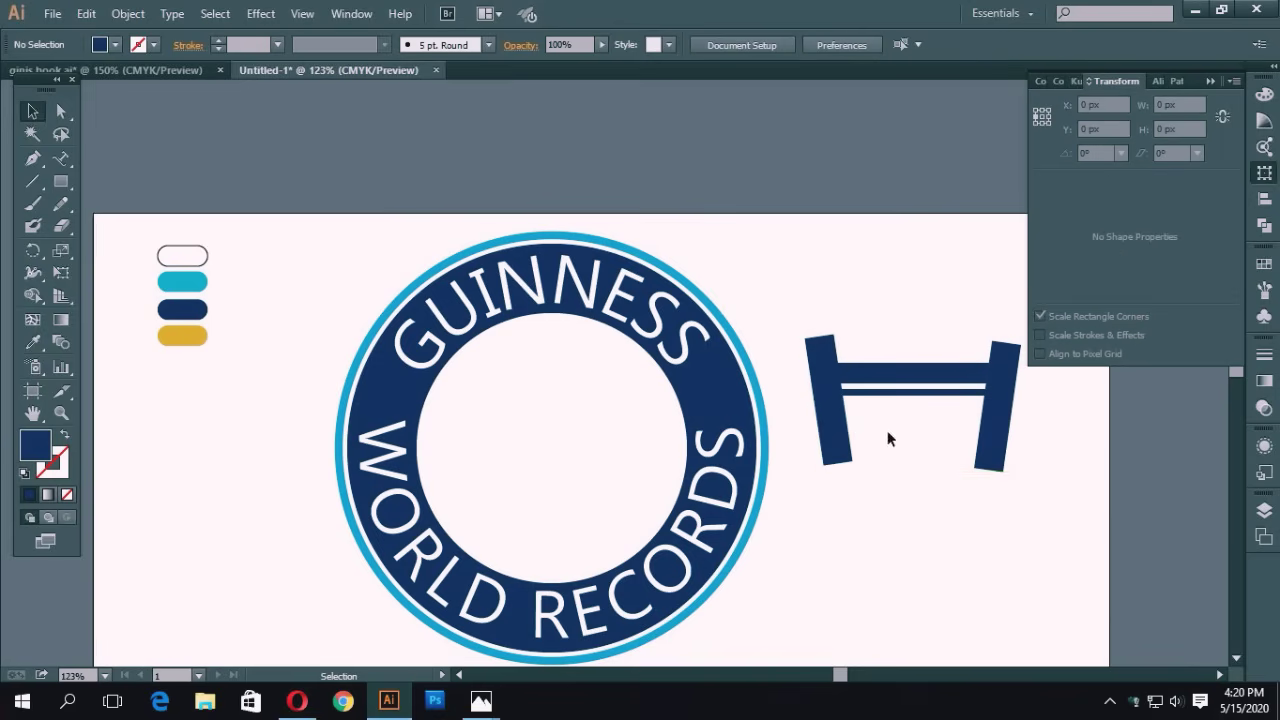
Use Shape Builder on all four rectangles to remove the tilted uprights and the overlapped bar ends, leaving the bars with slanted sides.
left_click_drag(774, 266, 1013, 463)
left_click(786, 289)
left_click_drag(789, 291, 1026, 436)
left_click_drag(846, 287, 988, 460)
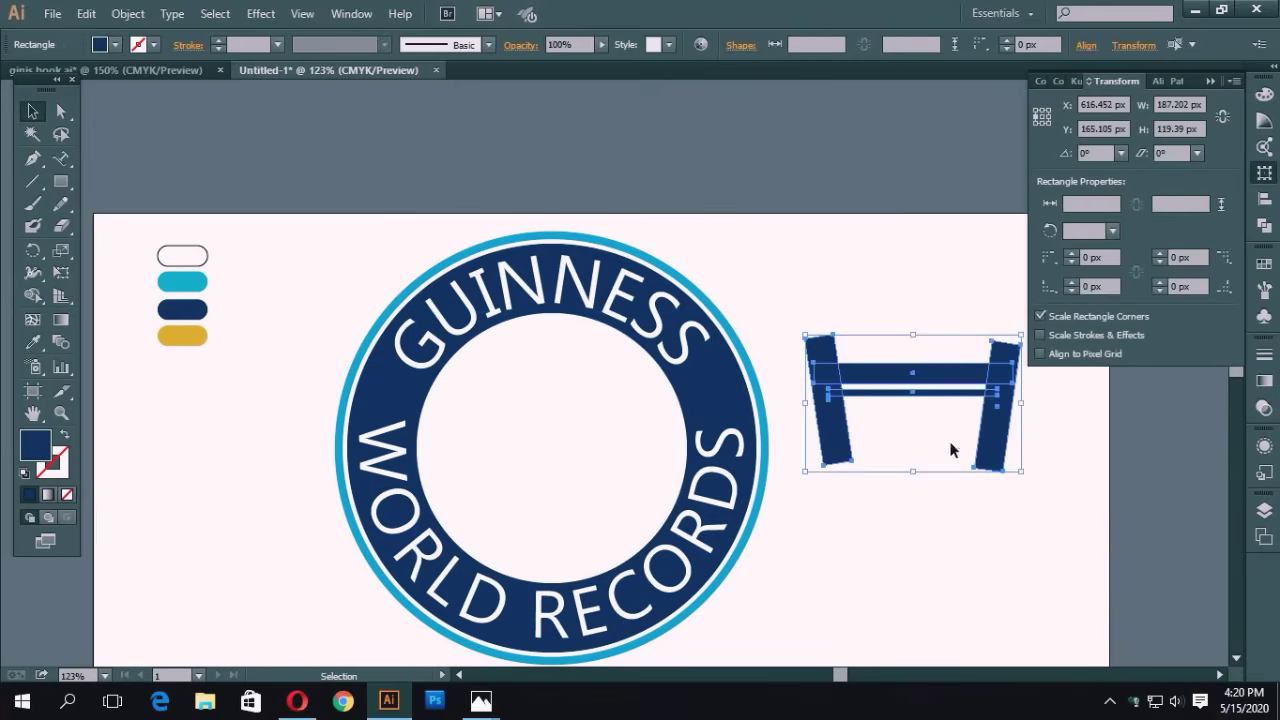
left_click(33, 295)
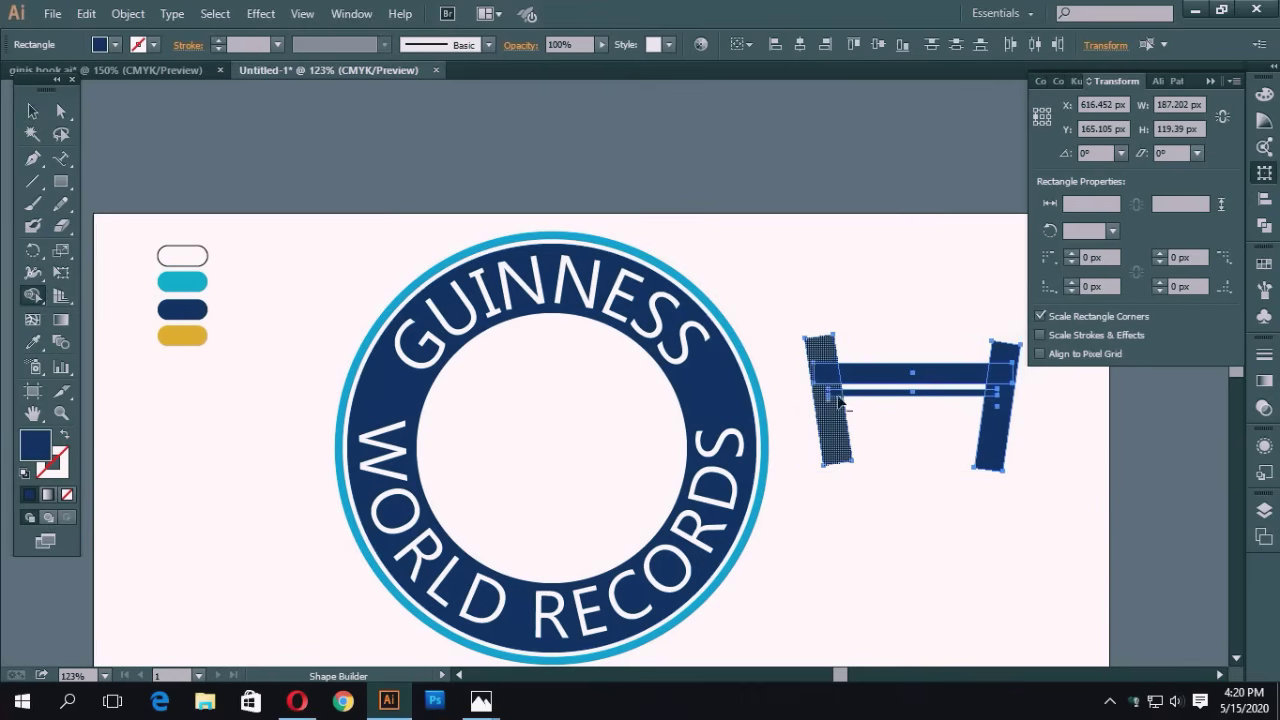
left_click_drag(835, 405, 834, 391)
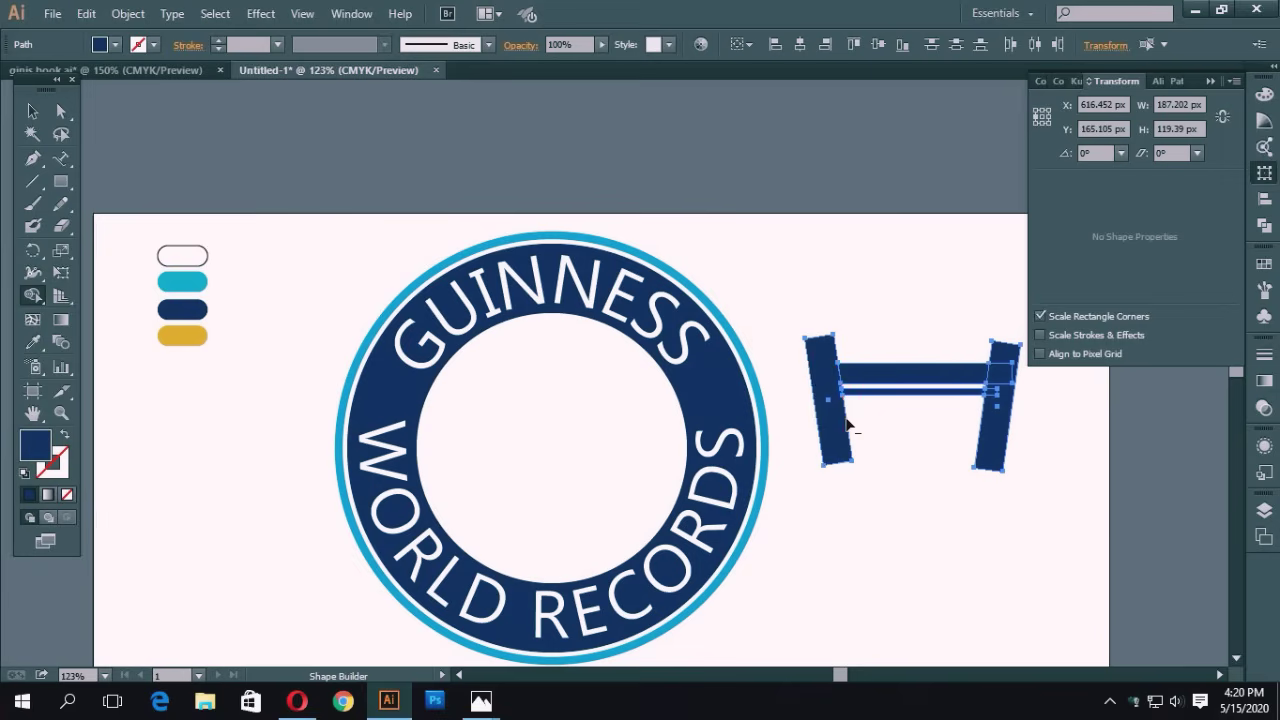
left_click(848, 425, "alt")
left_click(986, 413, "alt")
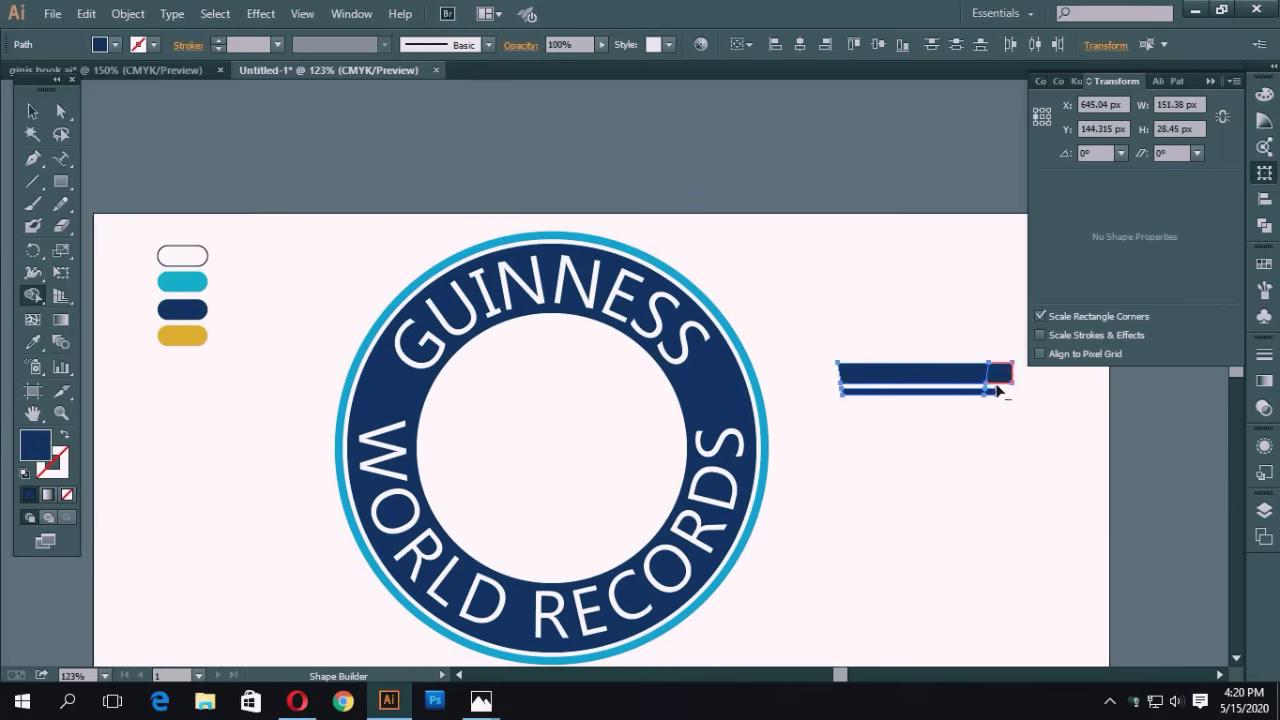
left_click(1000, 375, "alt")
left_click(32, 111)
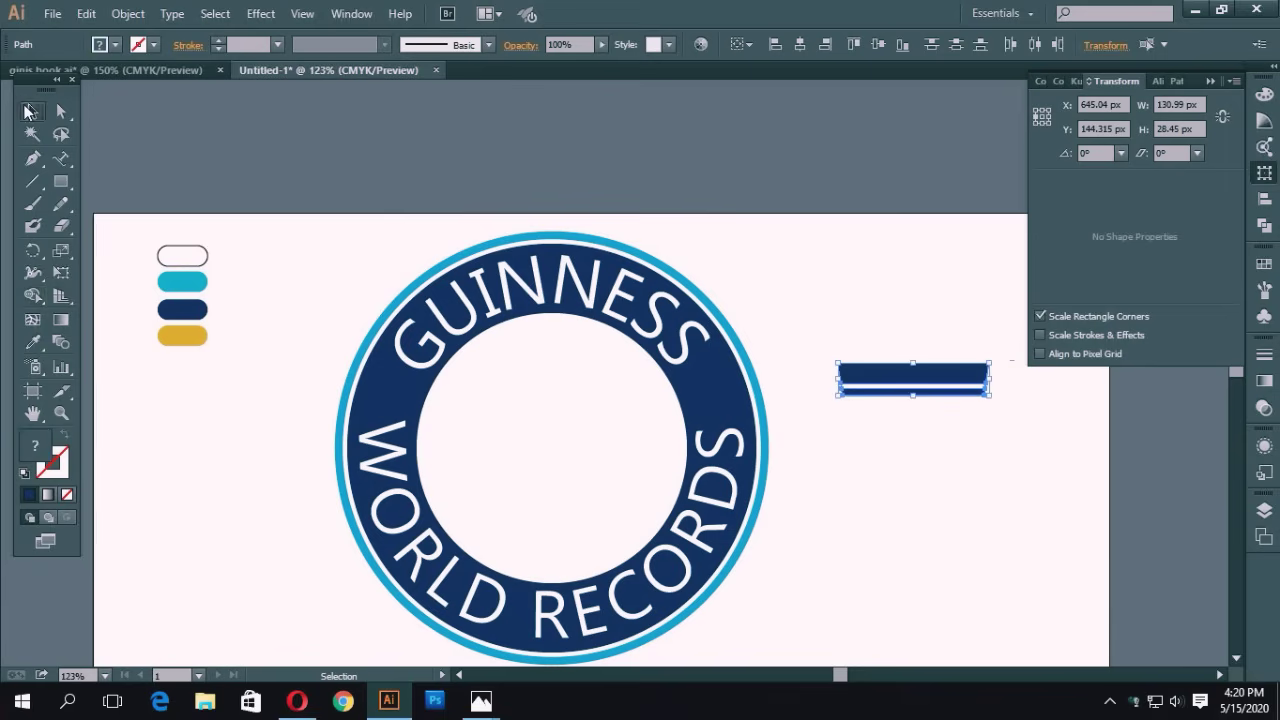
Group the two trimmed bars and move the group to the center of the white circle.
left_click(815, 308)
left_click_drag(806, 295, 951, 443)
right_click(932, 377)
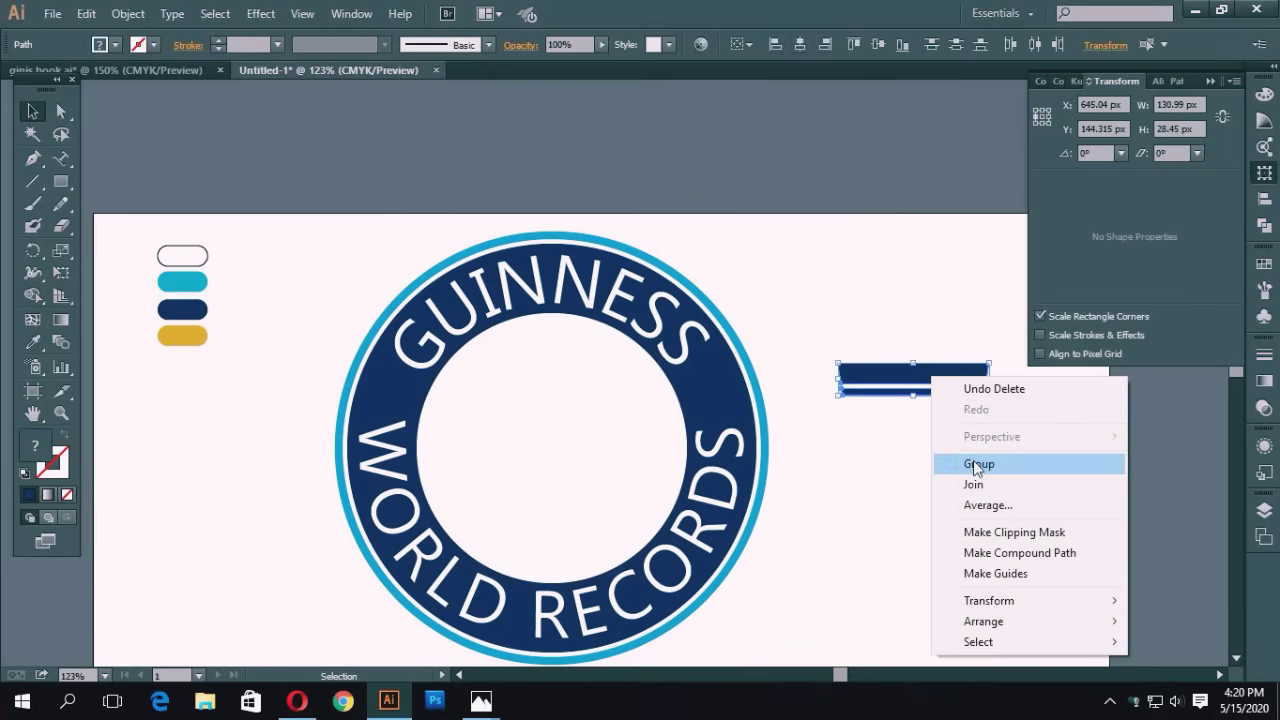
left_click(849, 420)
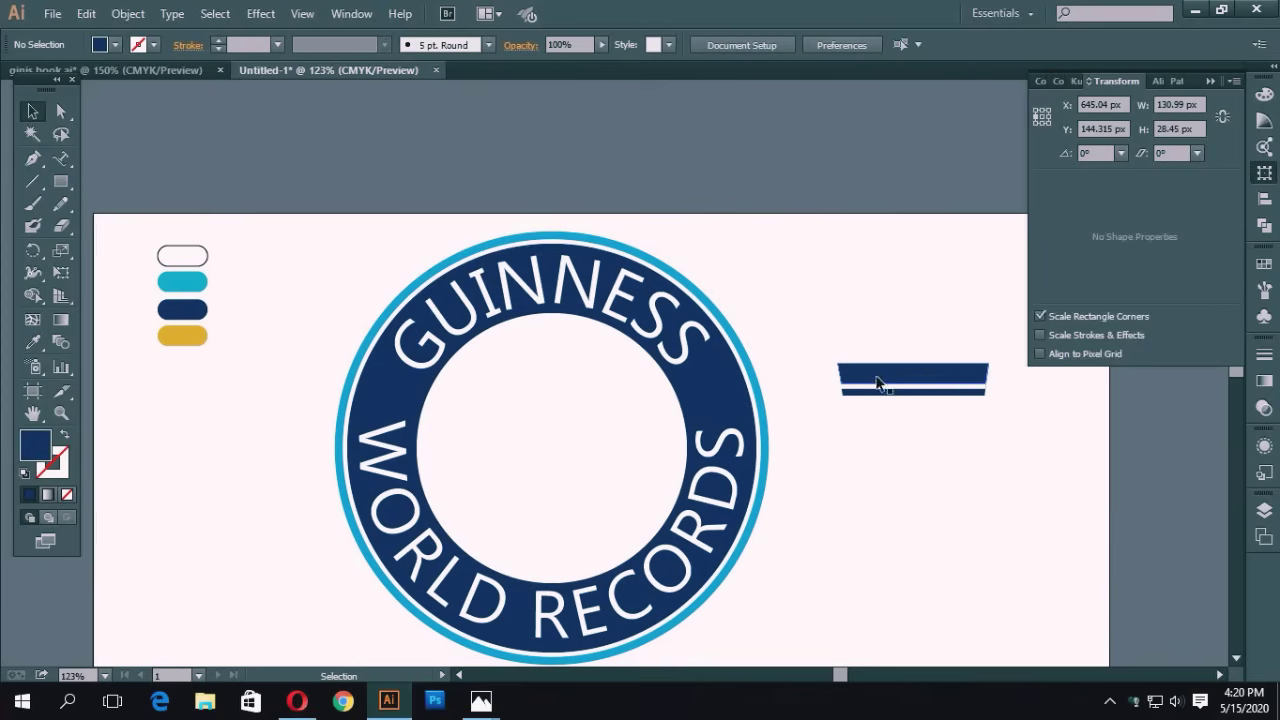
left_click_drag(878, 338, 955, 451)
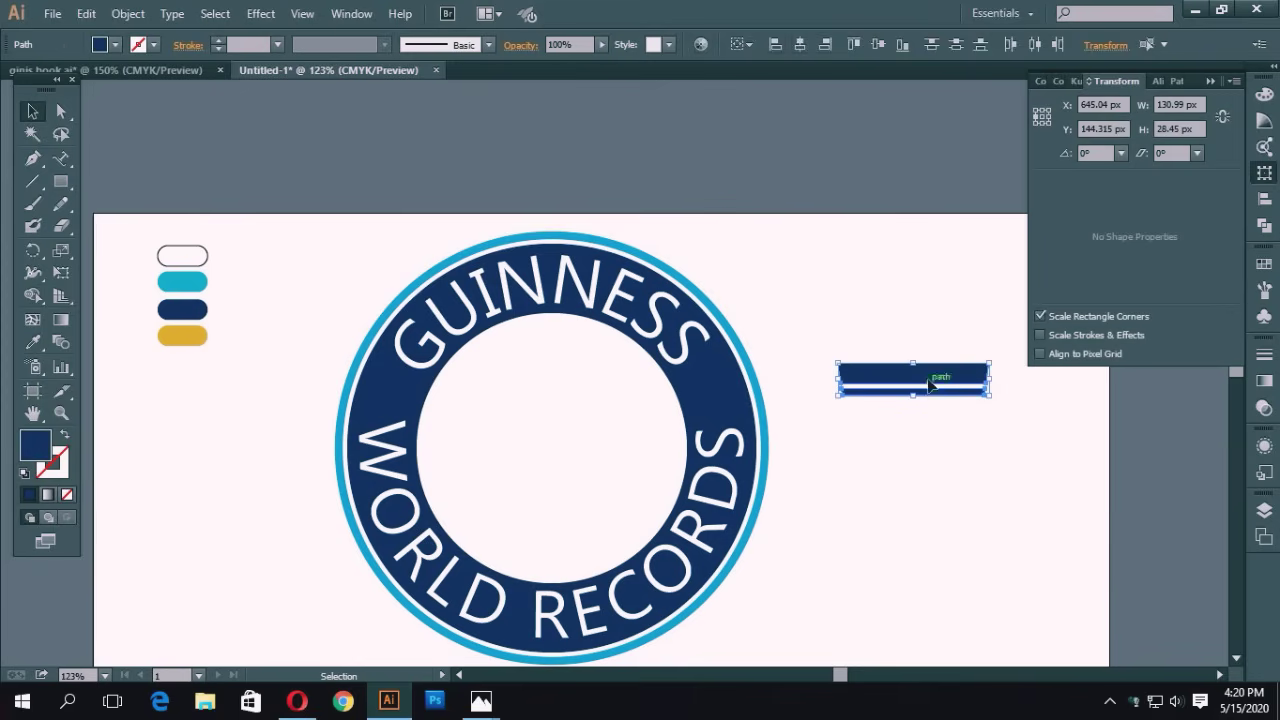
right_click(929, 379)
left_click(970, 470)
left_click_drag(876, 384, 559, 434)
left_click(925, 408)
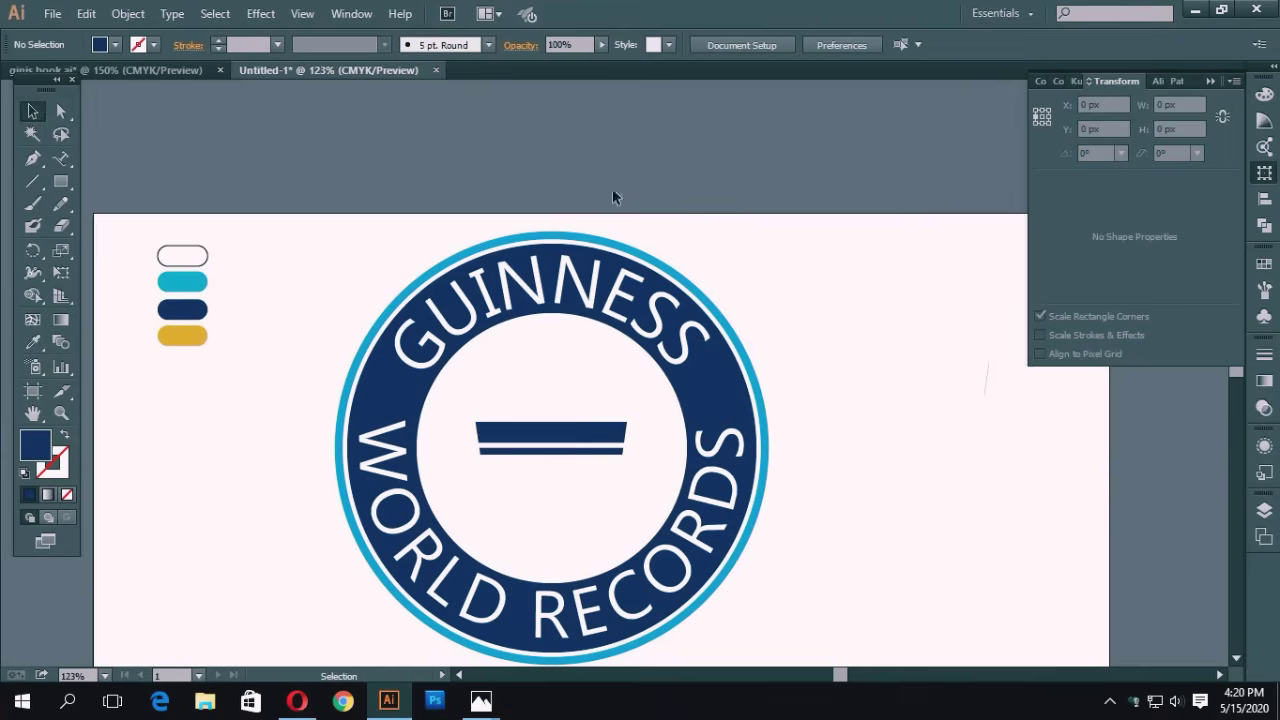
Draw an upright five-pointed star about 76 × 72 px on the blank area beside the logo.
left_click(61, 181)
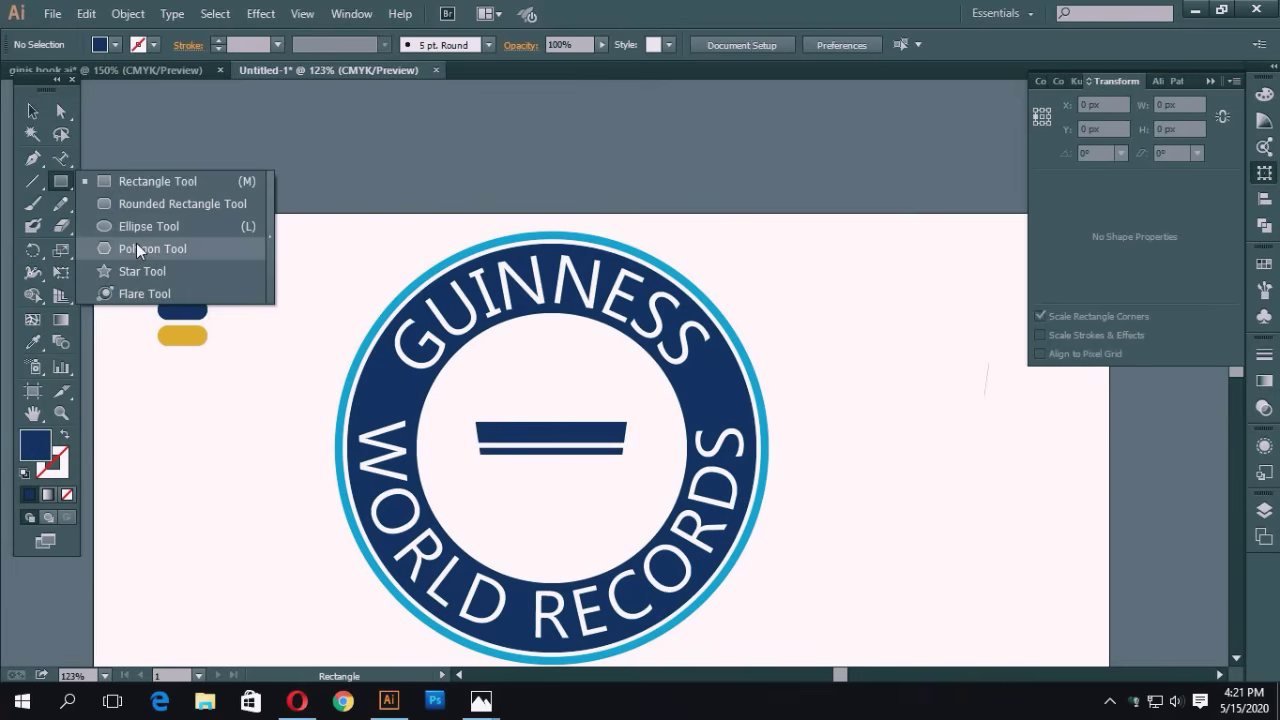
left_click(142, 271)
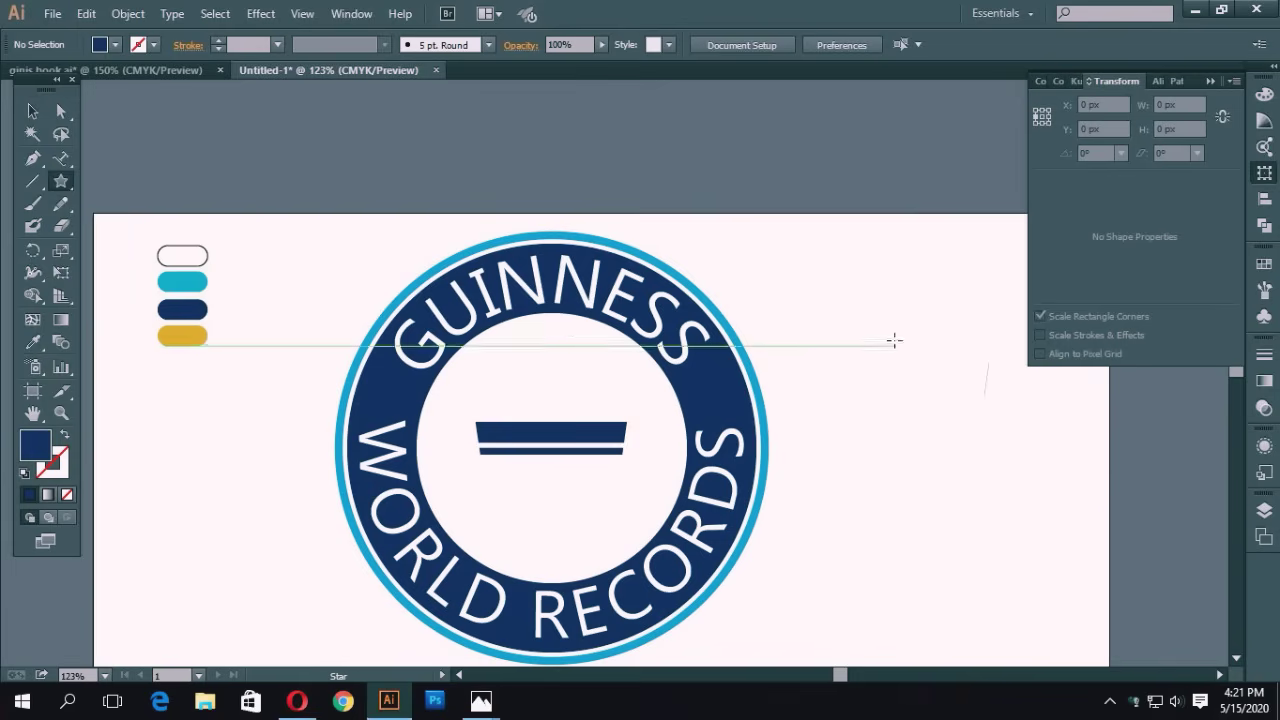
left_click_drag(886, 323, 920, 378)
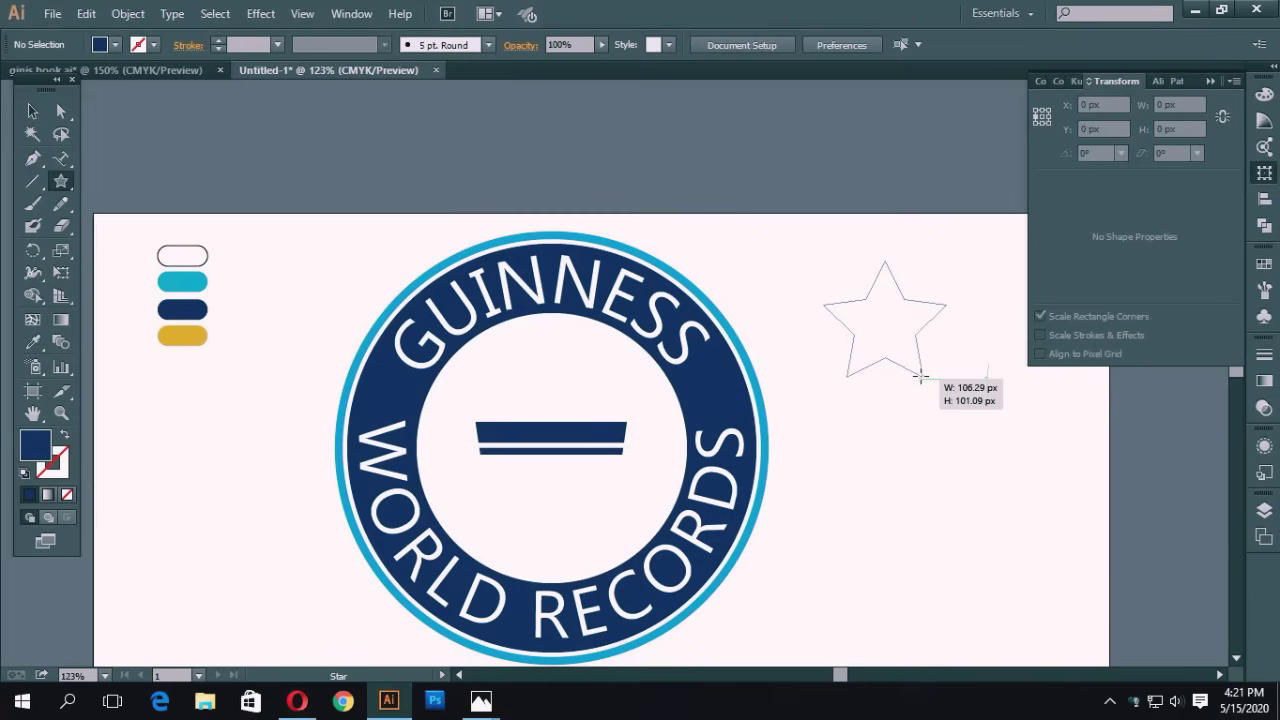
left_click_drag(920, 378, 908, 362)
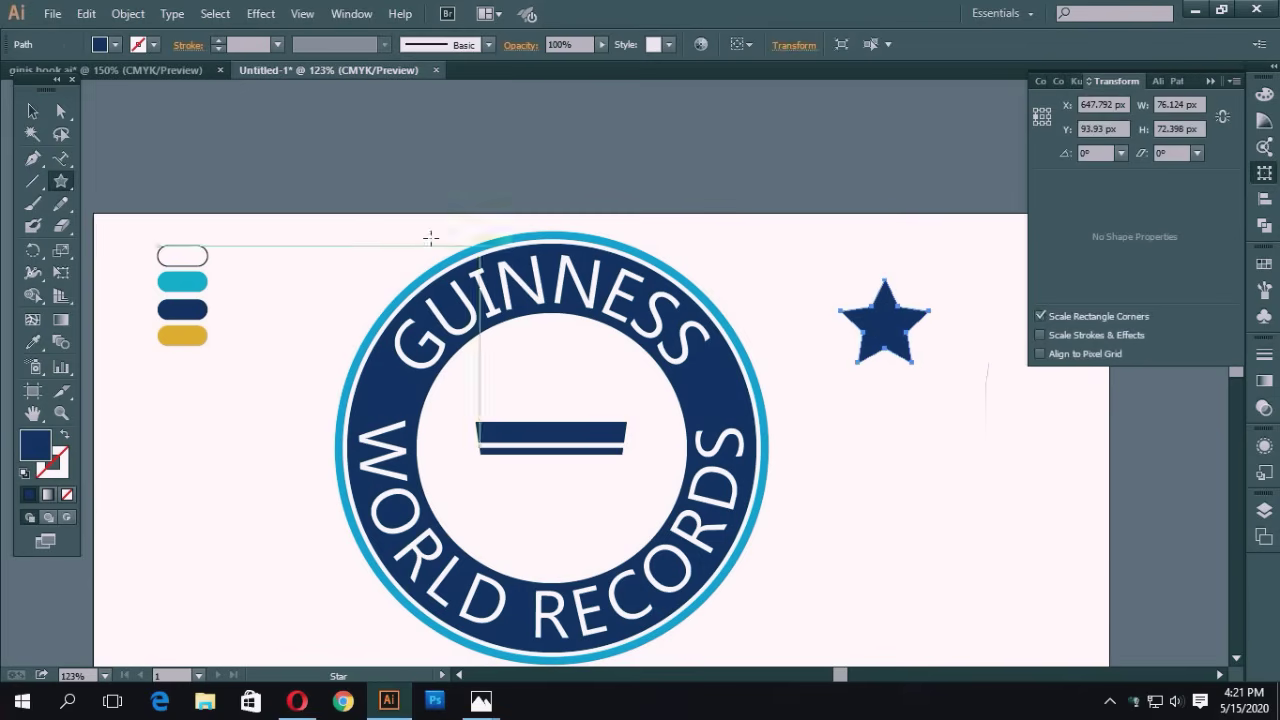
Fill the star with the gold sampled from the color swatches beside the logo.
left_click(32, 111)
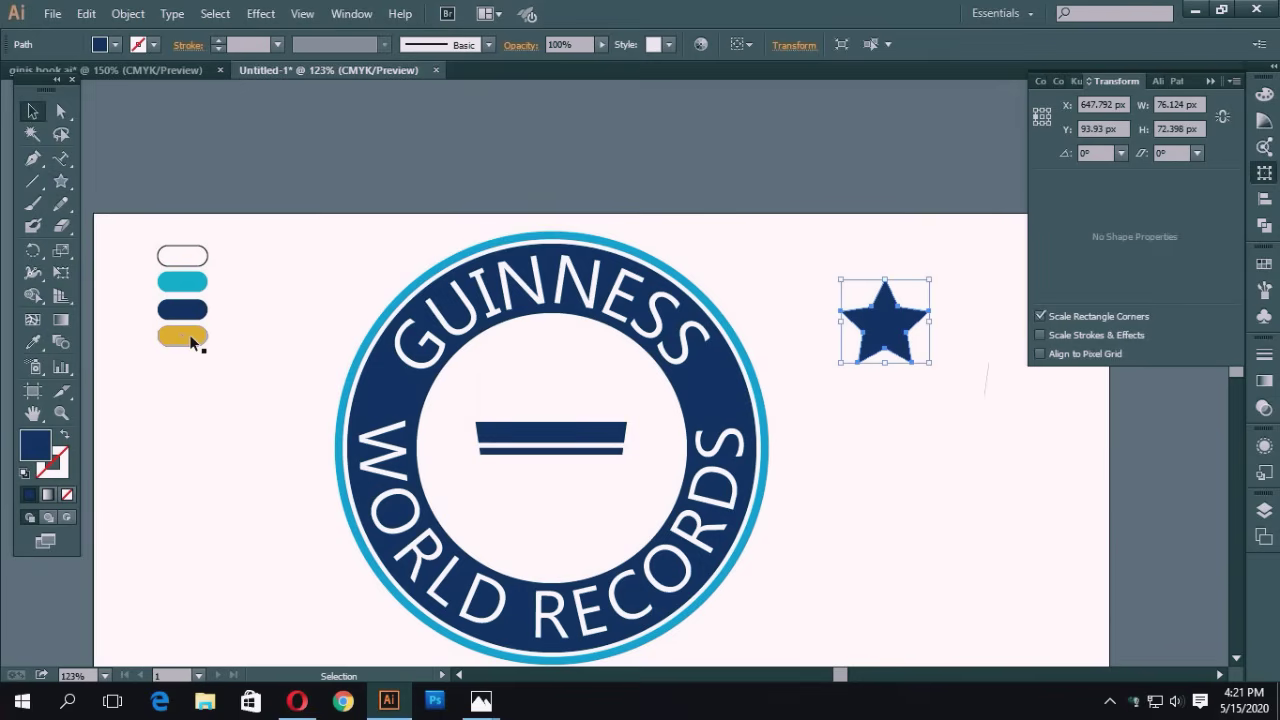
left_click(188, 338)
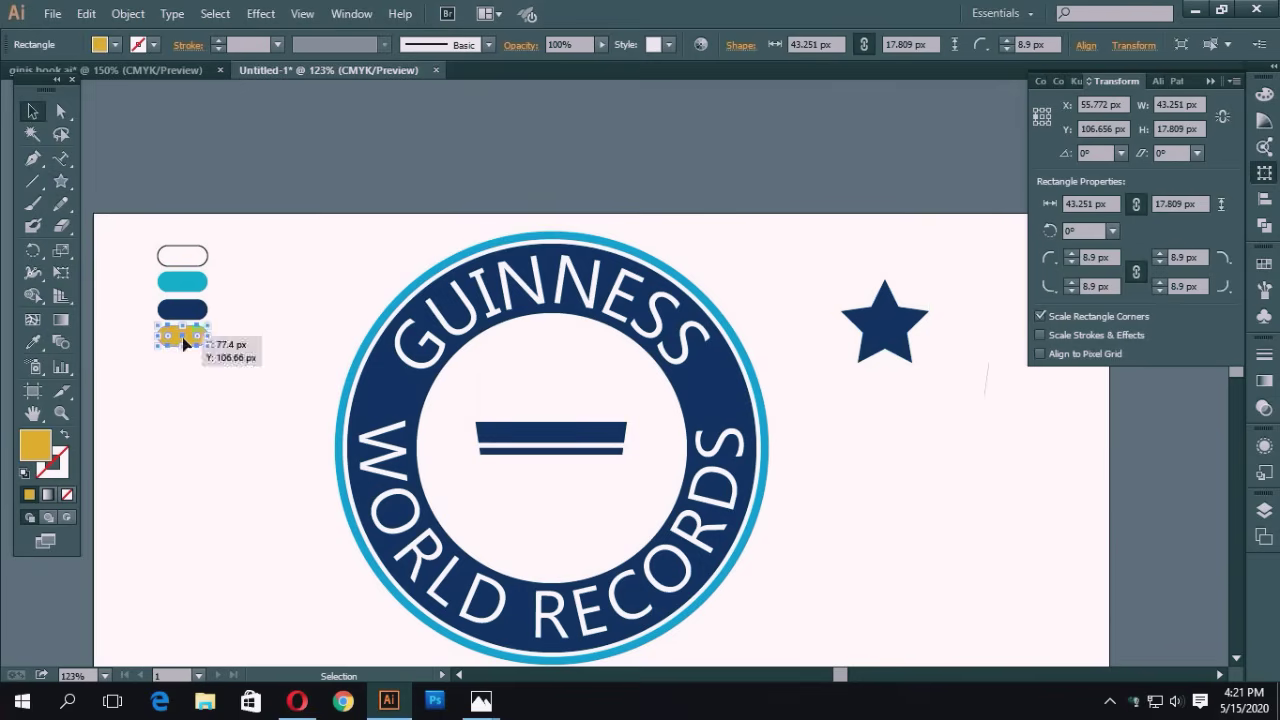
left_click(860, 320)
left_click(32, 342)
left_click(185, 335)
left_click(32, 111)
Move the gold star into the white circle, centered above the bars, and scale it down slightly.
left_click_drag(879, 323, 546, 373)
left_click_drag(594, 413, 552, 377)
left_click(820, 318)
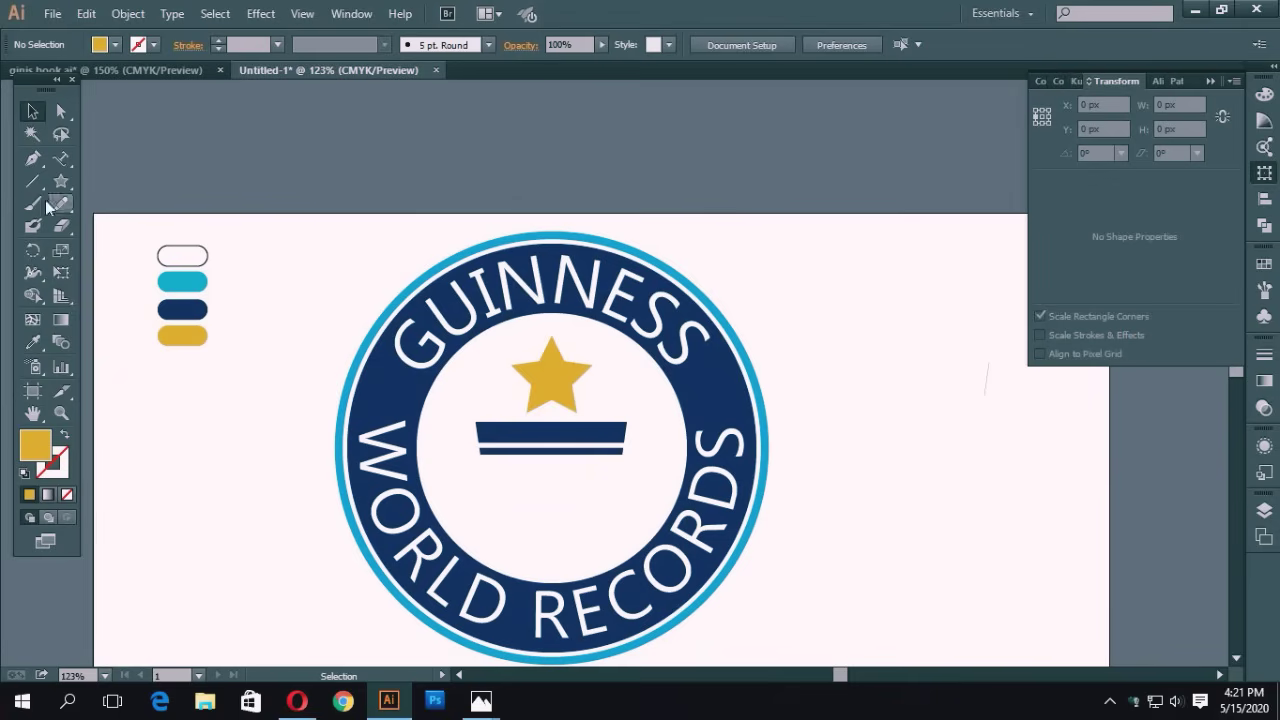
Draw a narrow upright rectangle about 11 × 105 px beside the logo and fill it with the swatch navy.
left_click(60, 162)
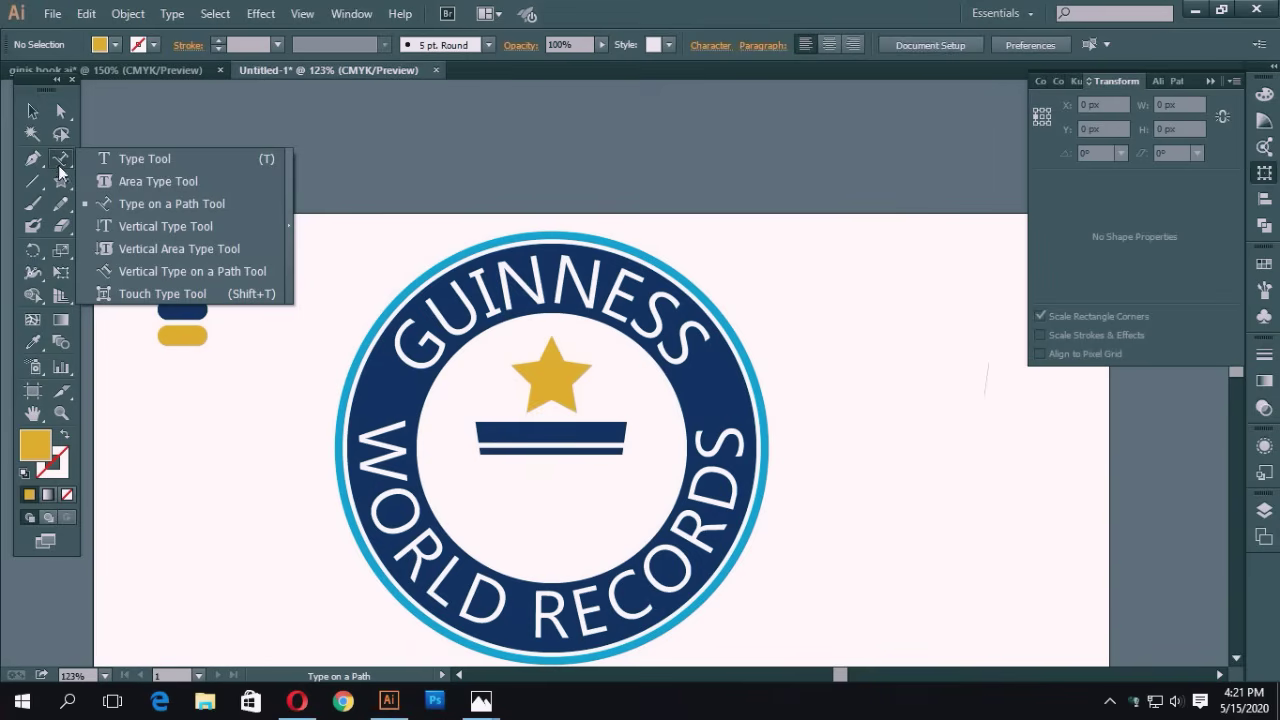
left_click_drag(61, 181, 90, 175)
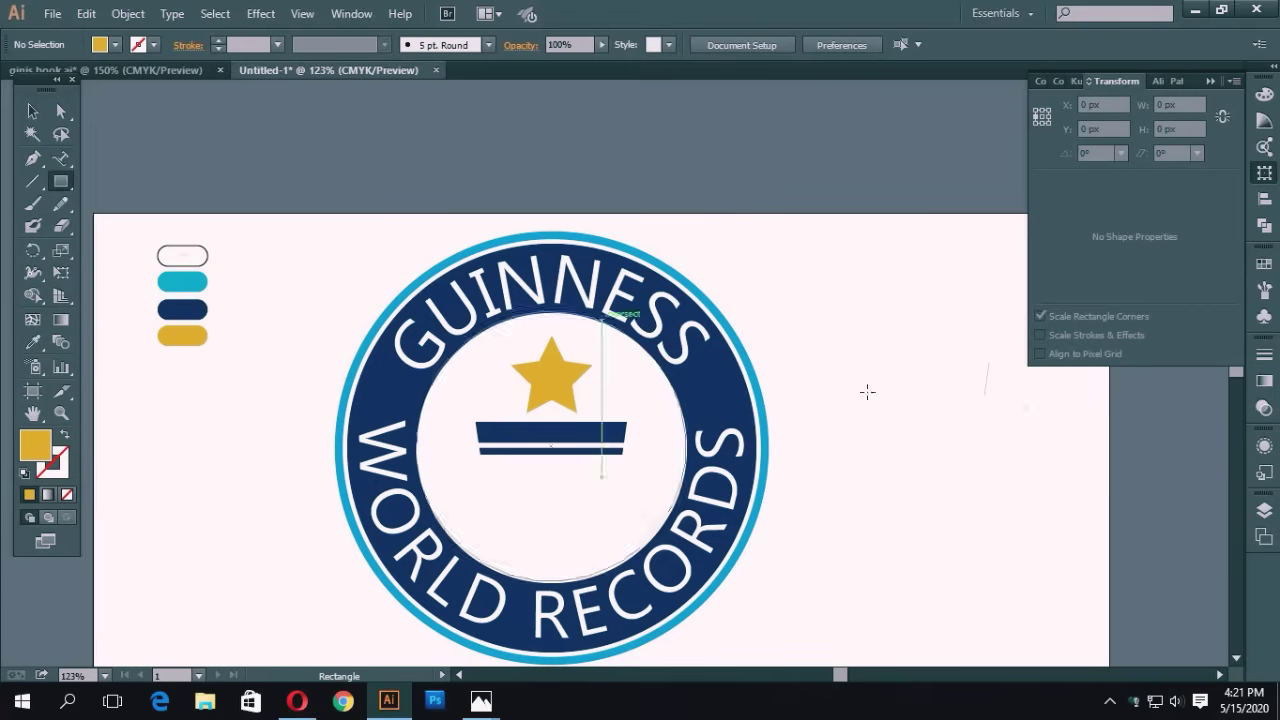
left_click_drag(859, 357, 871, 480)
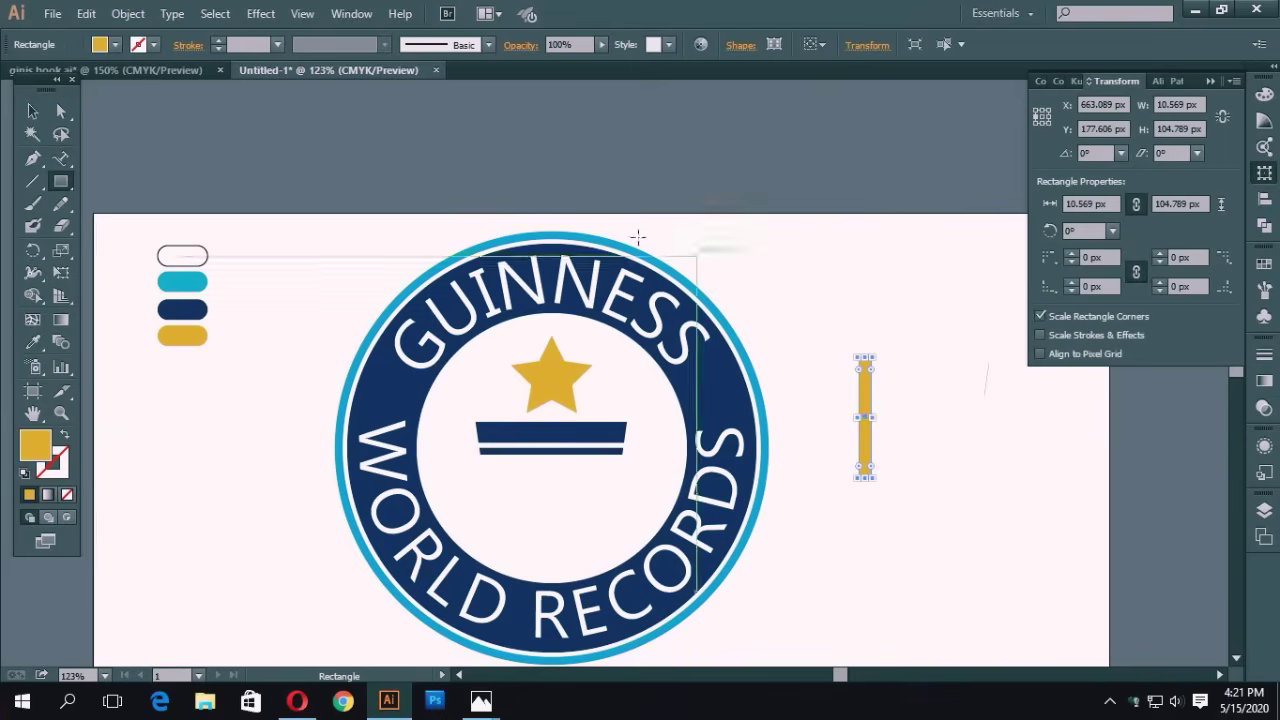
left_click(33, 342)
left_click(192, 310)
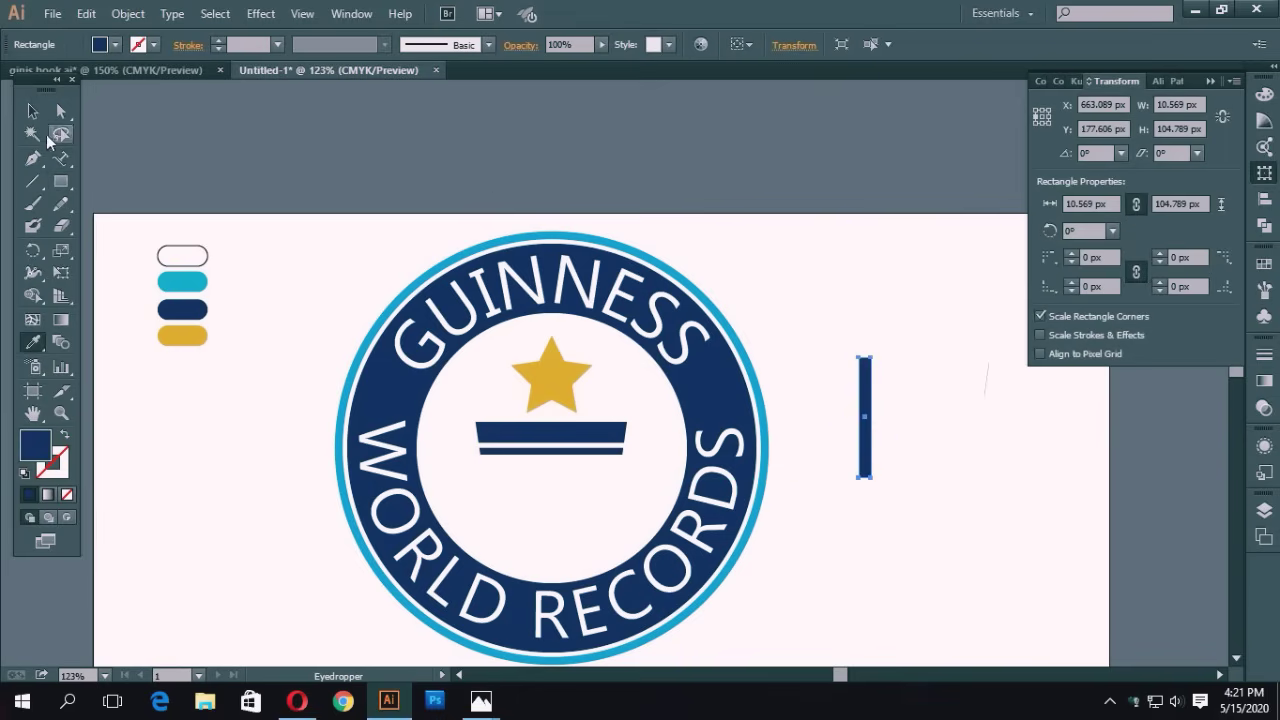
left_click(33, 111)
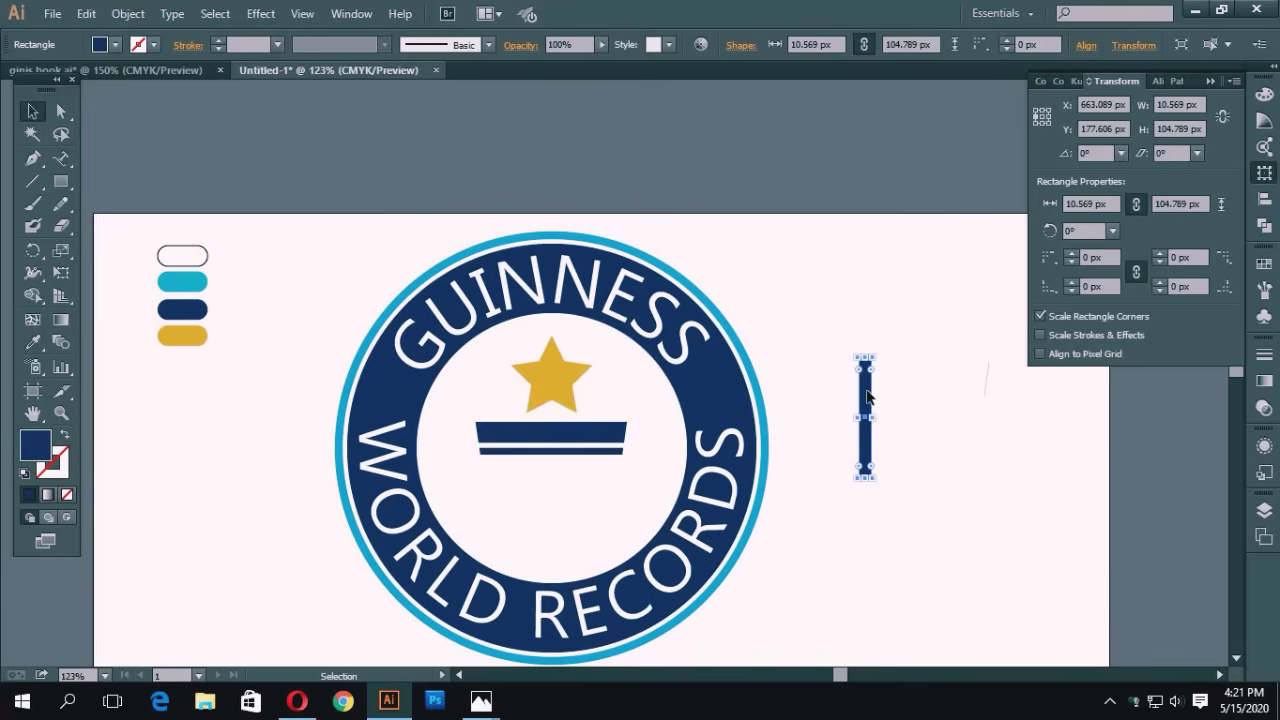
Duplicate the upright navy rectangle sideways to make a row of five evenly spaced bars.
left_click_drag(866, 397, 893, 400)
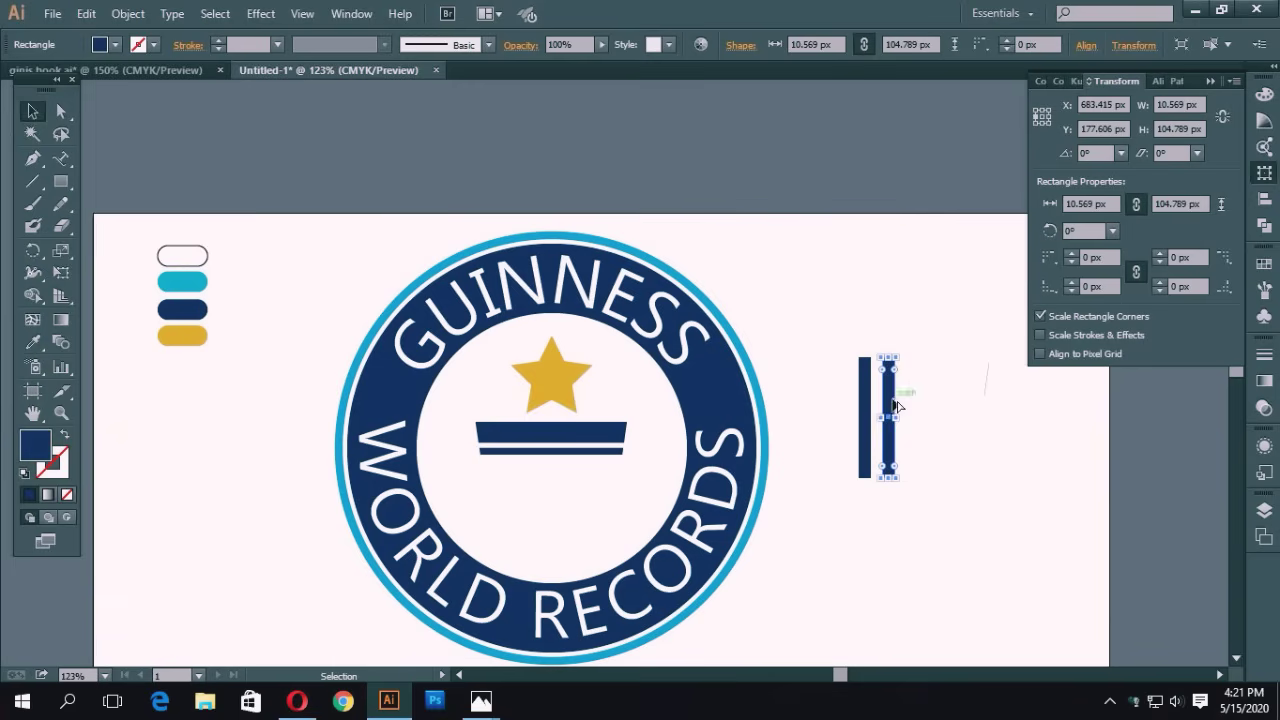
left_click_drag(887, 400, 910, 399)
left_click(874, 348)
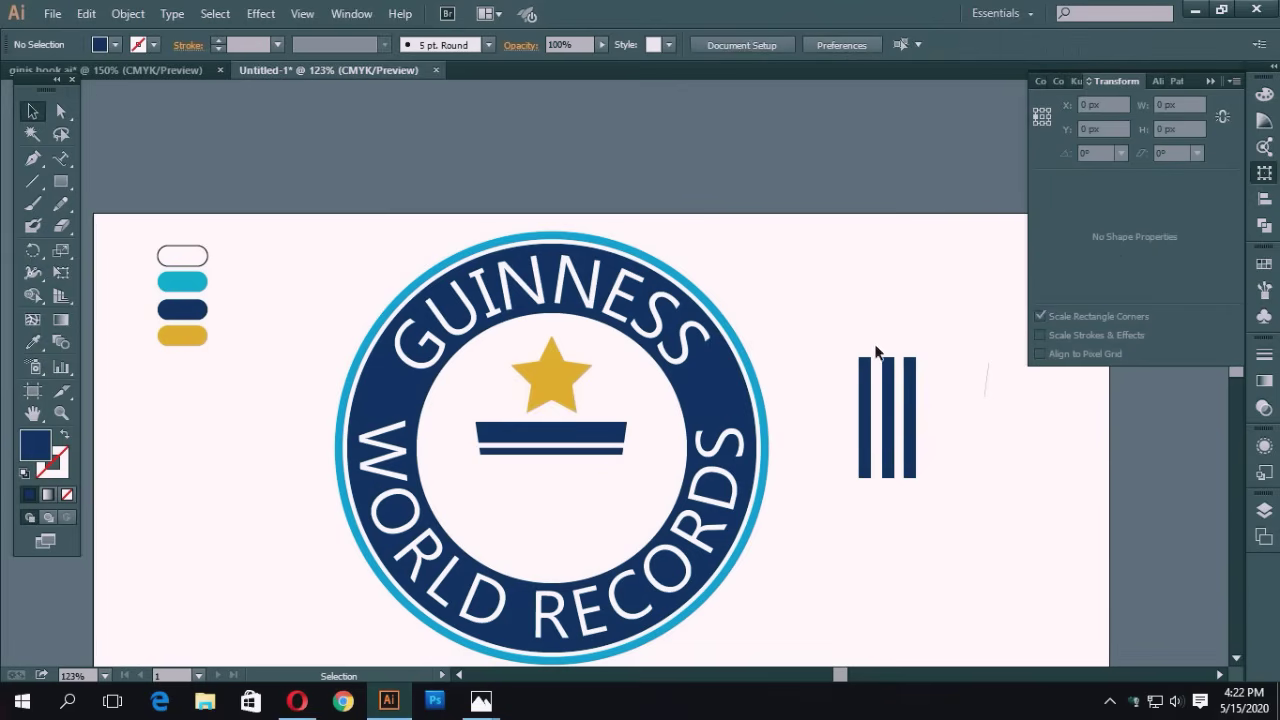
left_click_drag(875, 338, 952, 411)
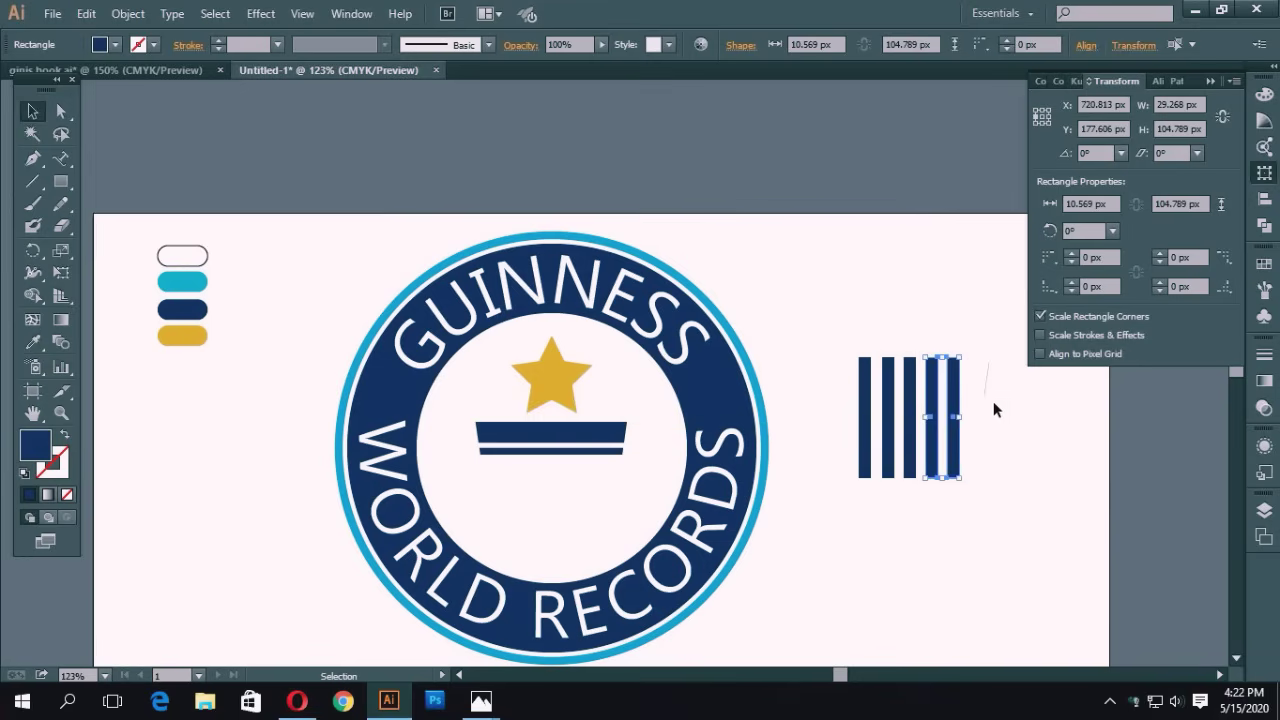
left_click(927, 321)
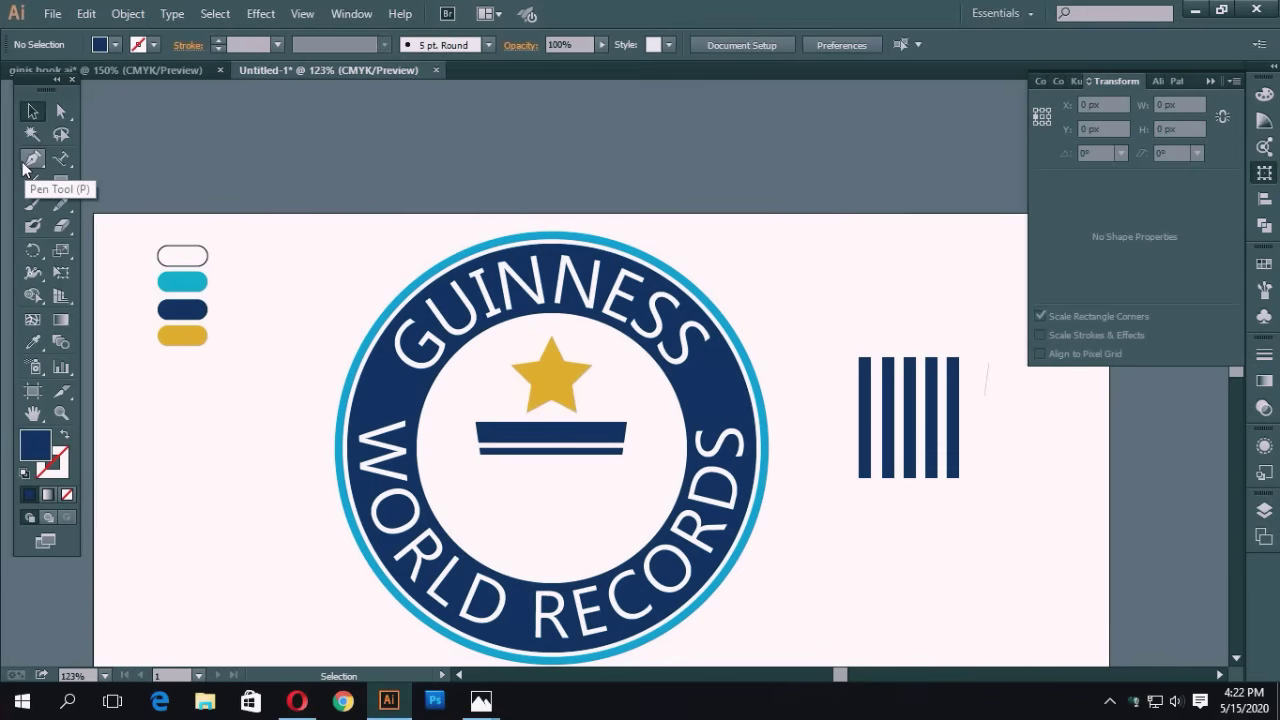
Draw a circle about 105 px across centered on the five upright bars and remove its fill.
left_click(59, 180)
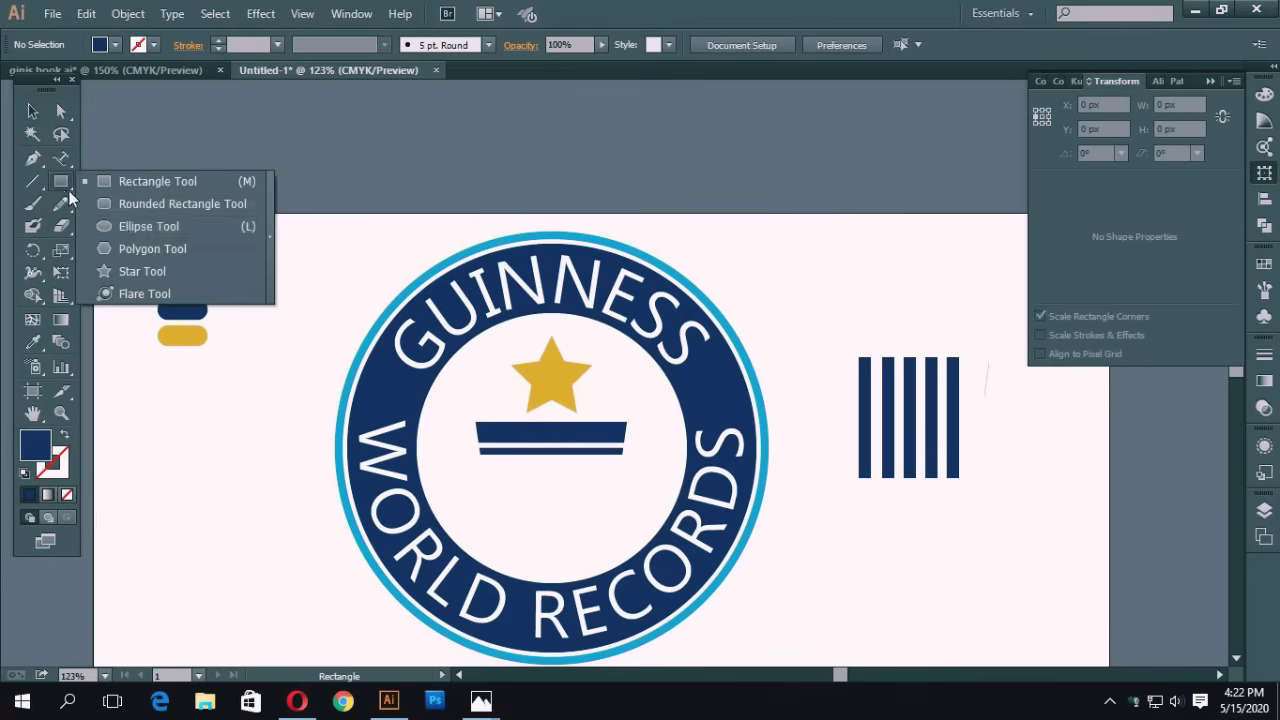
left_click(124, 224)
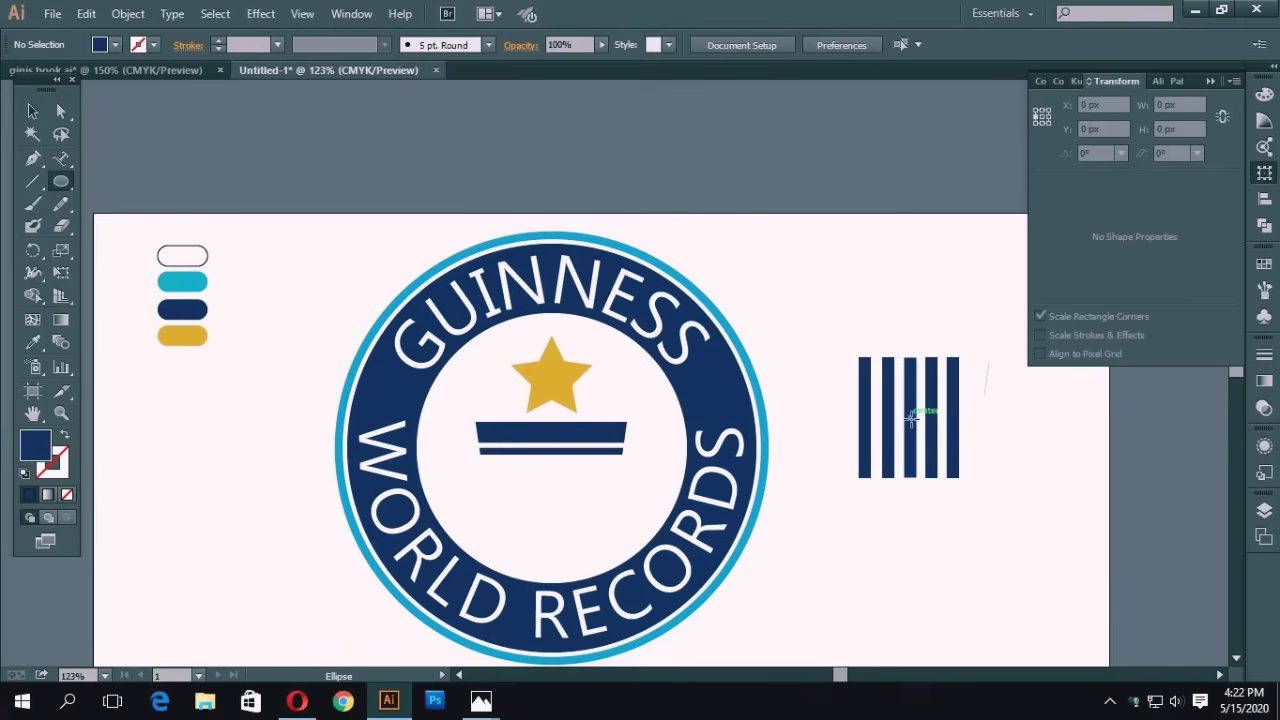
left_click_drag(910, 418, 945, 474)
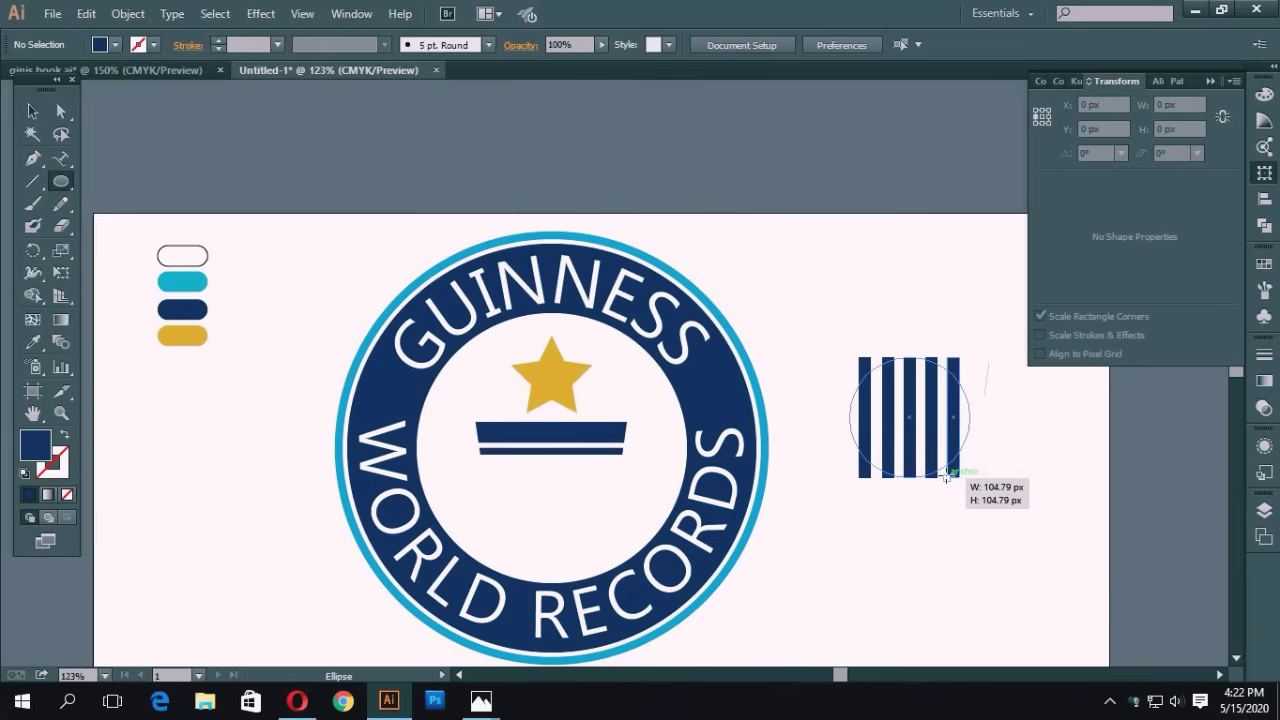
left_click_drag(946, 476, 946, 476)
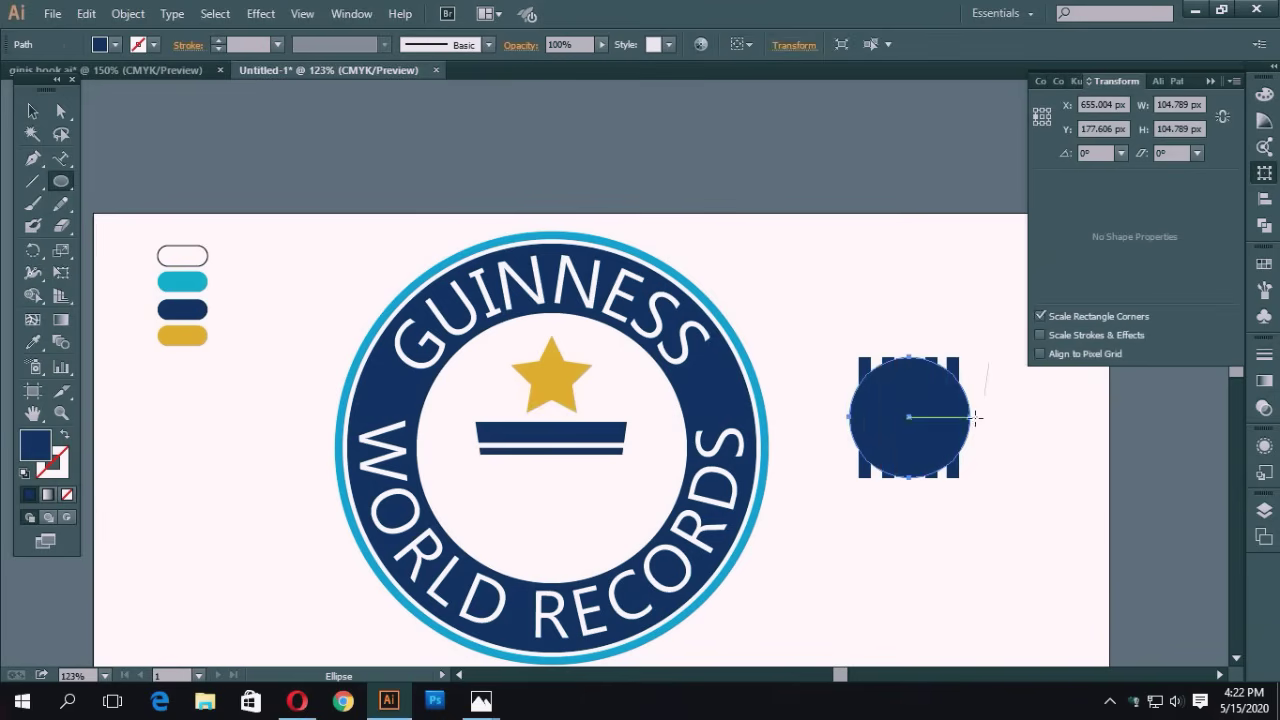
left_click(67, 494)
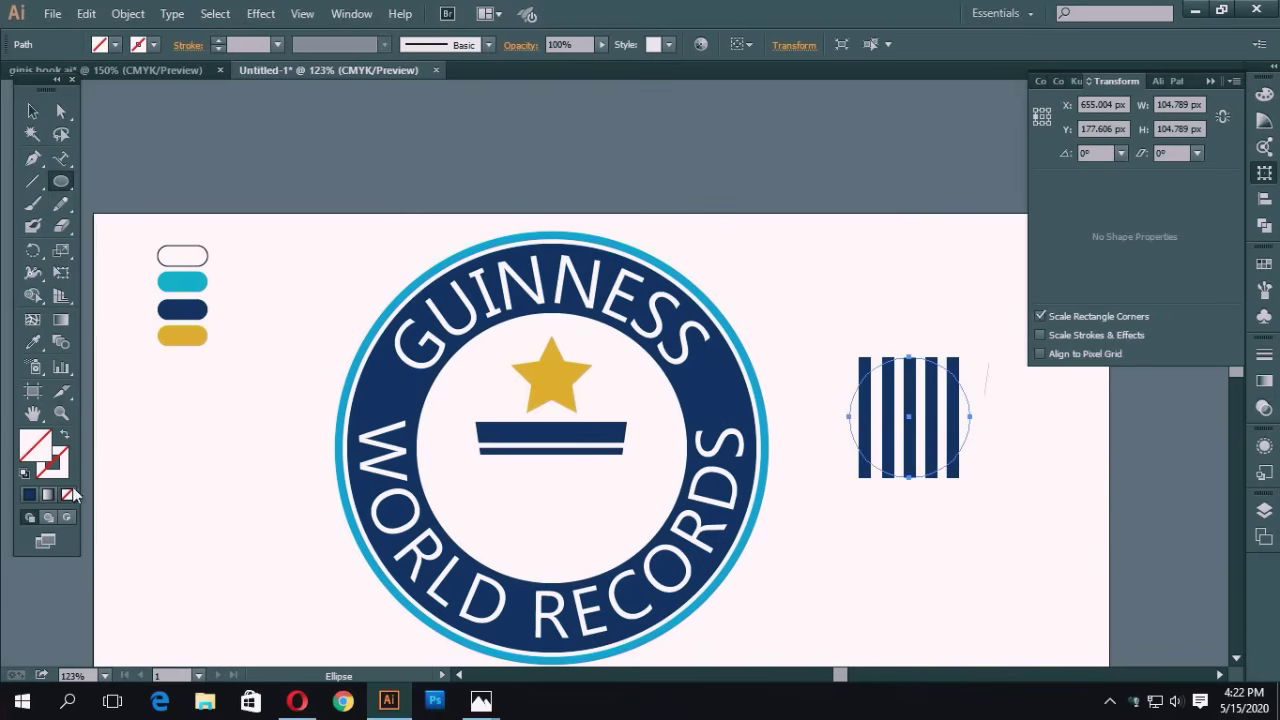
Stretch the unfilled circle on both sides into an ellipse about 127 px wide around the bars.
left_click(32, 111)
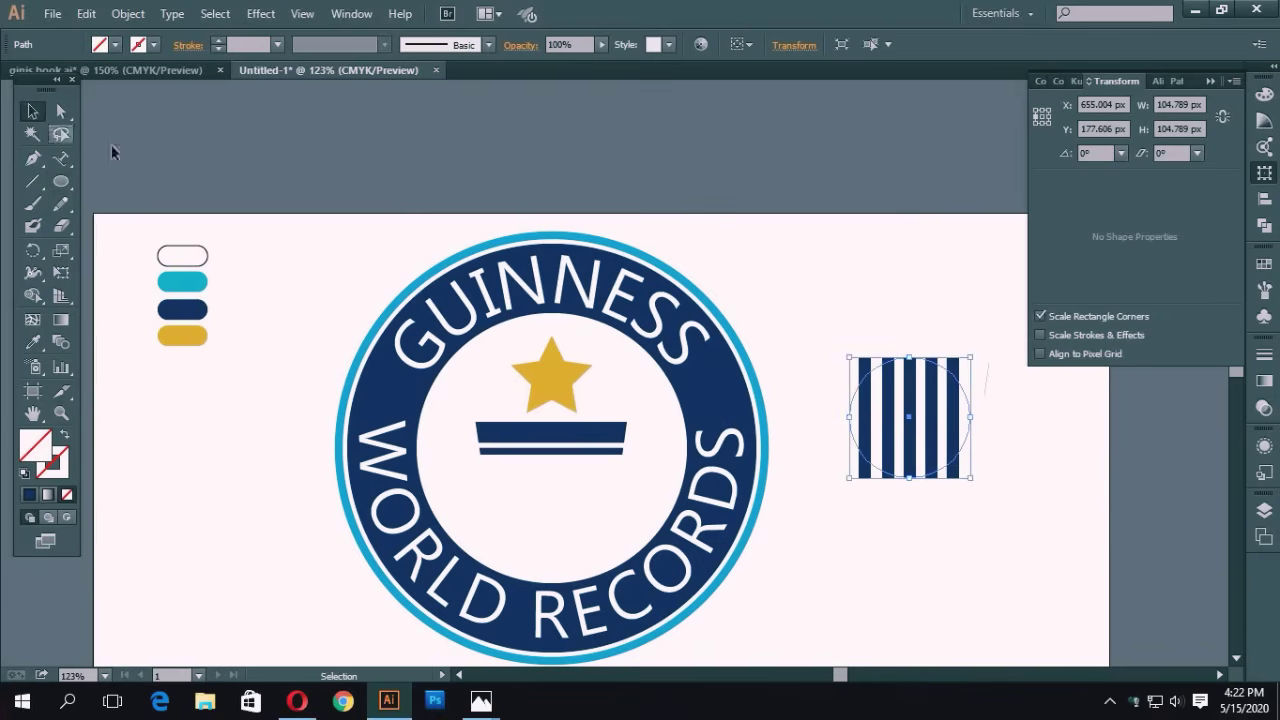
left_click_drag(970, 417, 985, 417)
left_click_drag(849, 417, 838, 419)
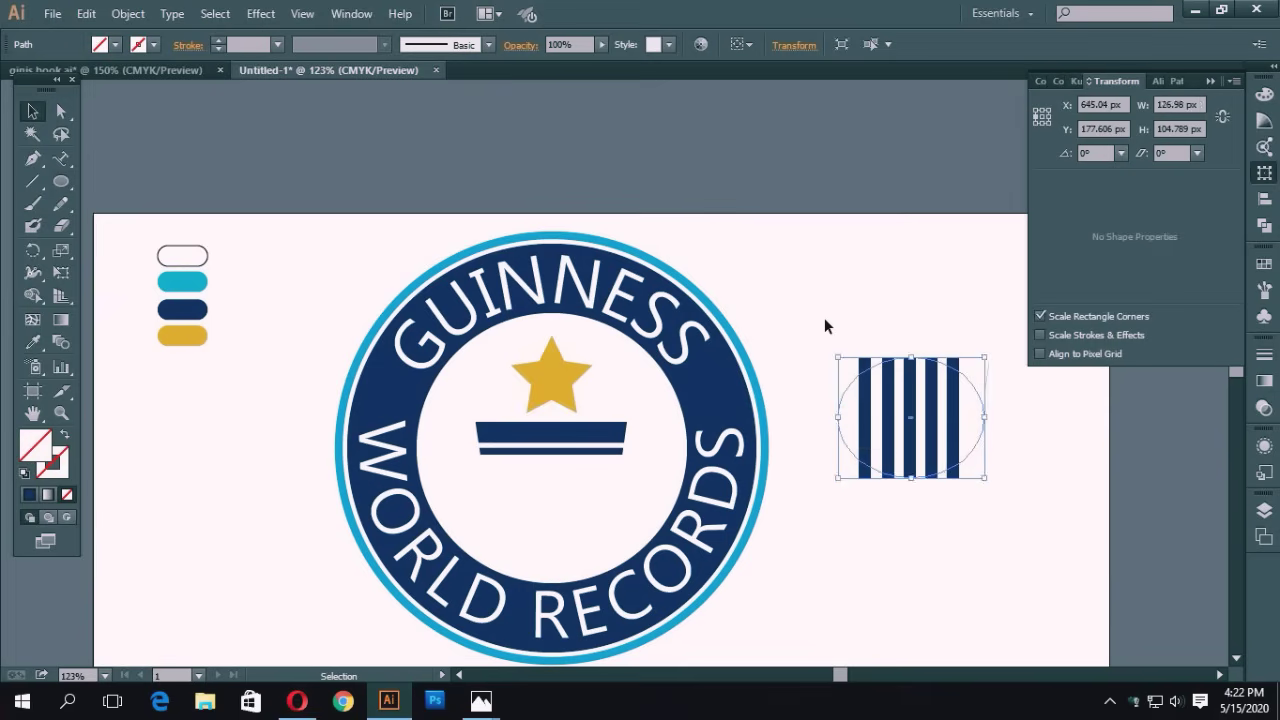
left_click(824, 317)
Use Shape Builder on the ellipse and five bars to remove the bar ends that stick out beyond the curve.
left_click_drag(822, 289, 973, 507)
left_click(33, 295)
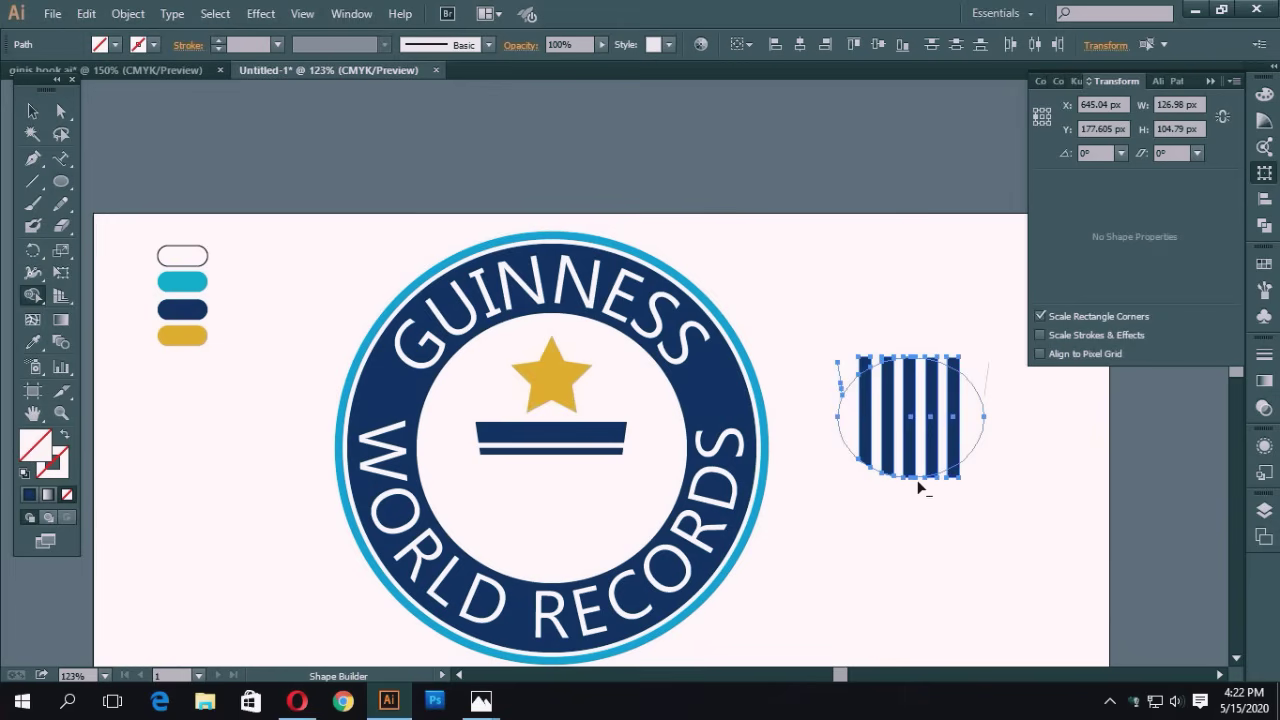
left_click(954, 361, "alt")
left_click(932, 358, "alt")
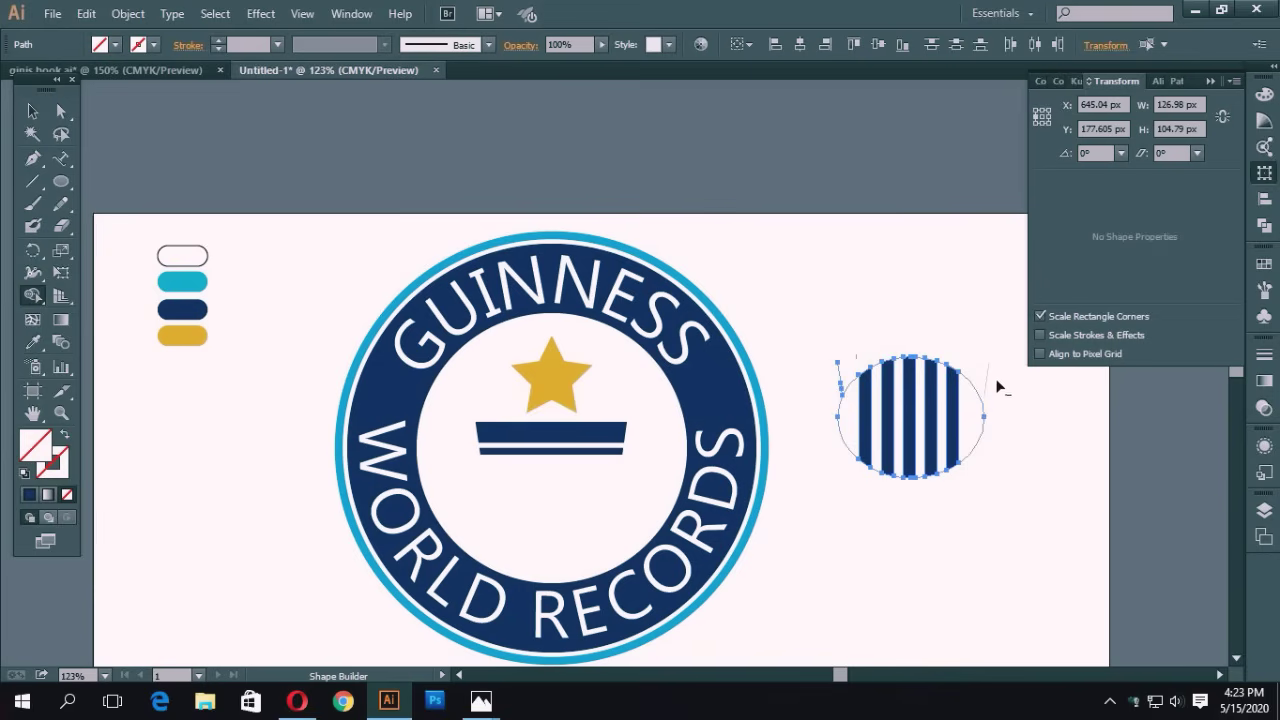
left_click(977, 397, "alt")
left_click(839, 381, "alt")
left_click_drag(946, 374, 953, 464)
Delete the leftover ellipse pieces around the trimmed bars and group the five bars.
left_click(28, 112)
left_click(342, 256)
left_click_drag(843, 413, 977, 423)
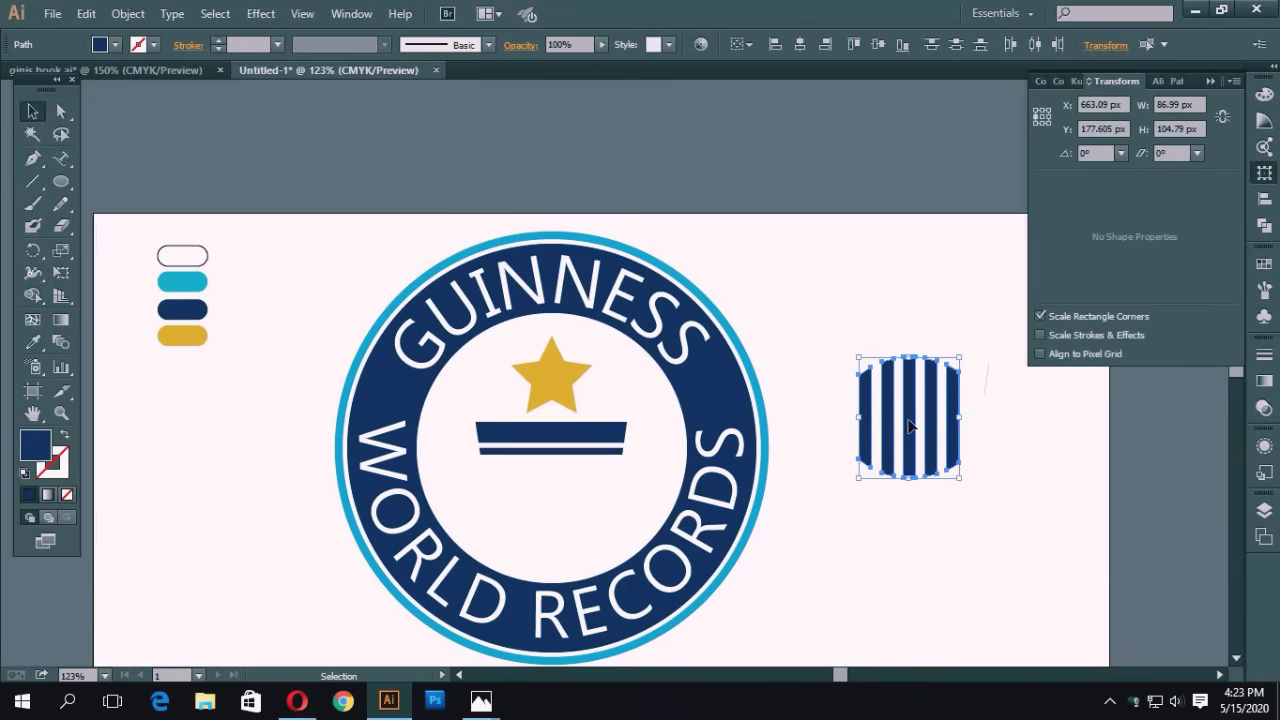
right_click(910, 427)
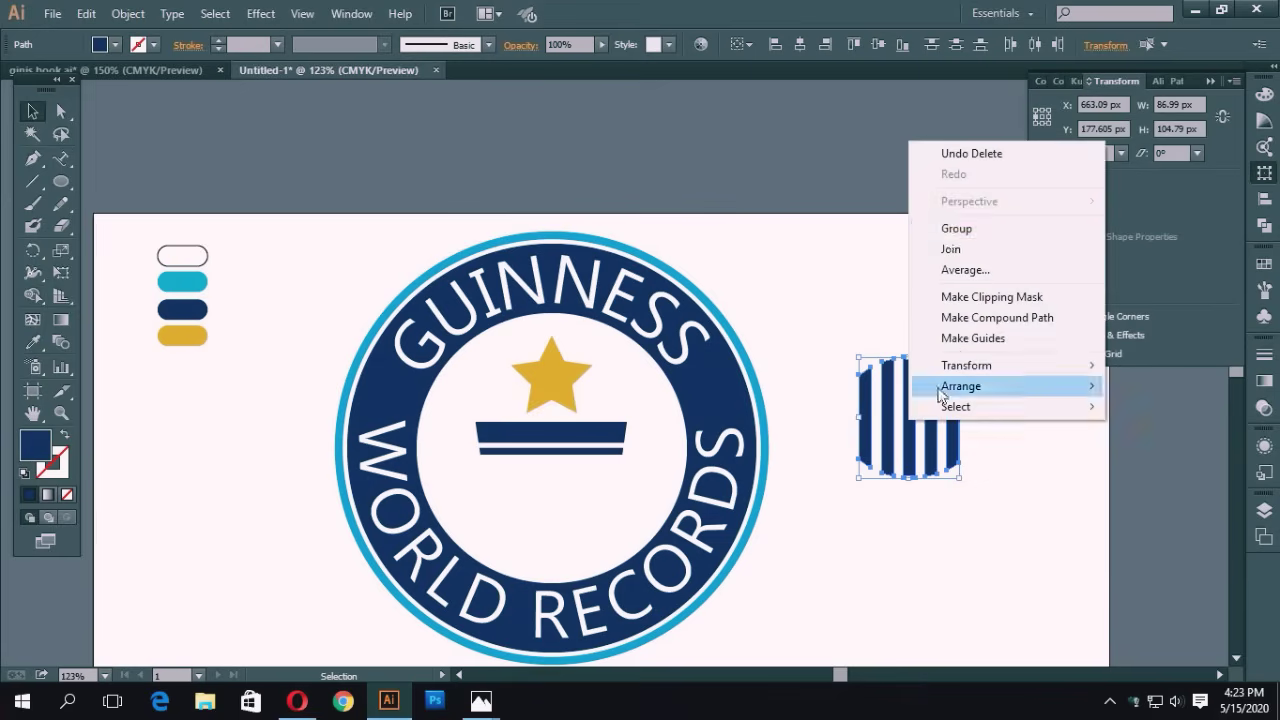
left_click(945, 232)
left_click(980, 472)
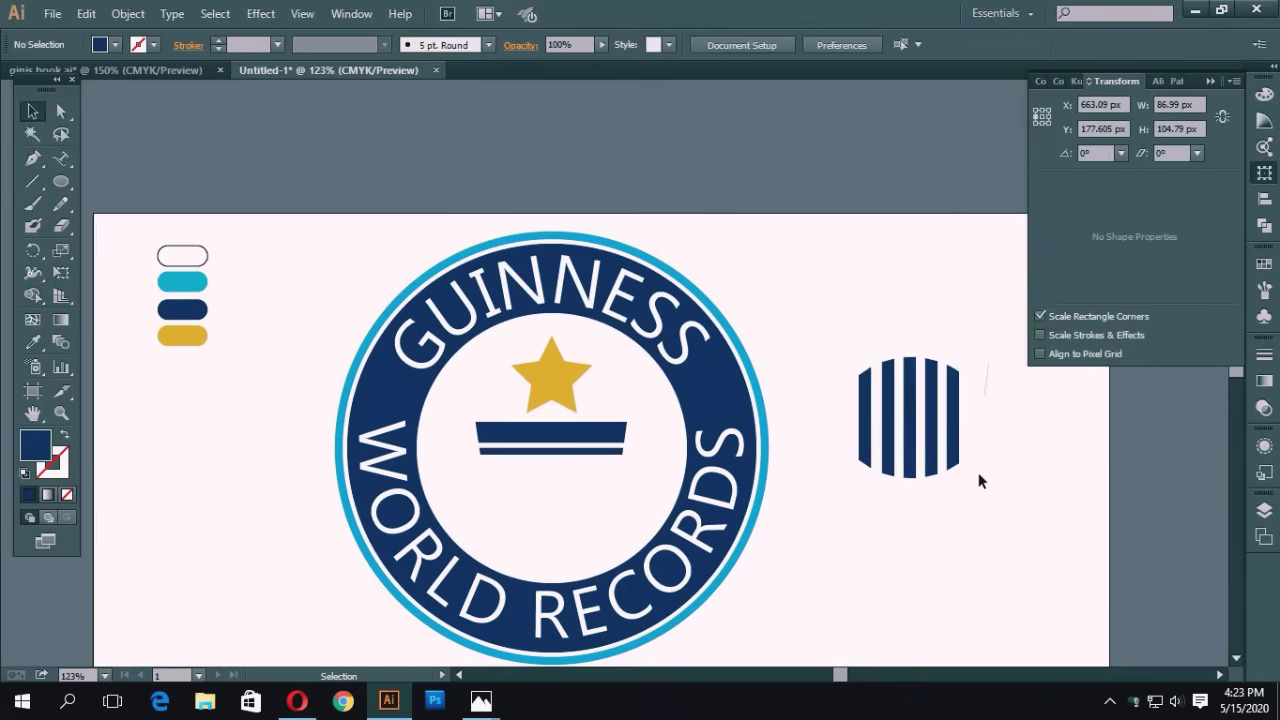
double_click(908, 433)
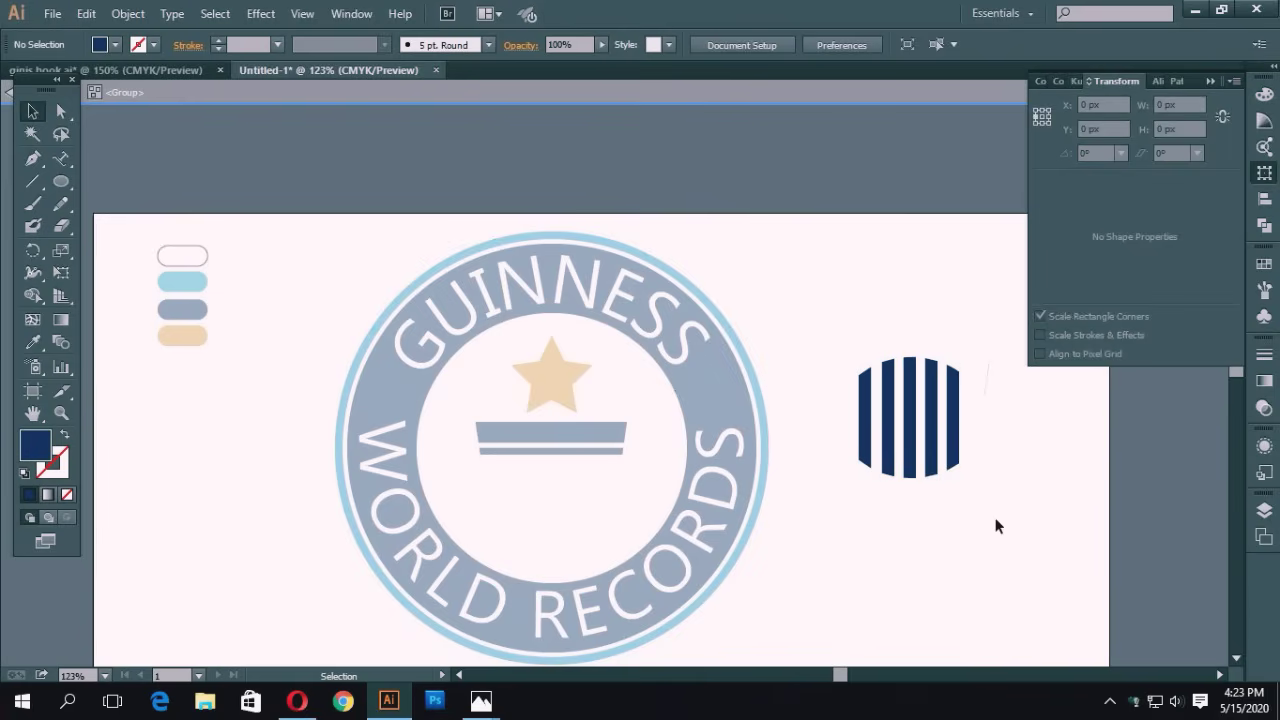
double_click(928, 543)
Move the column group under the slanted bars in the white circle and scale it down to about 71 × 85 px.
left_click_drag(920, 446, 552, 531)
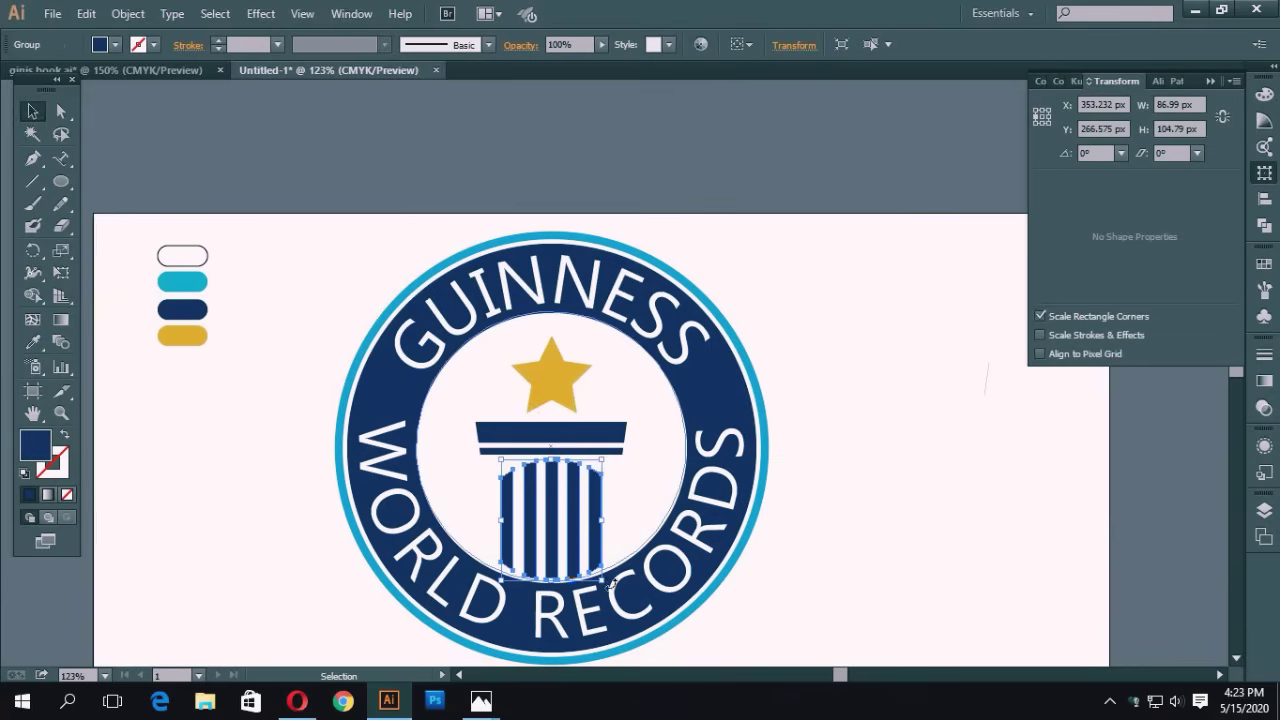
left_click_drag(604, 584, 559, 515)
left_click(644, 495)
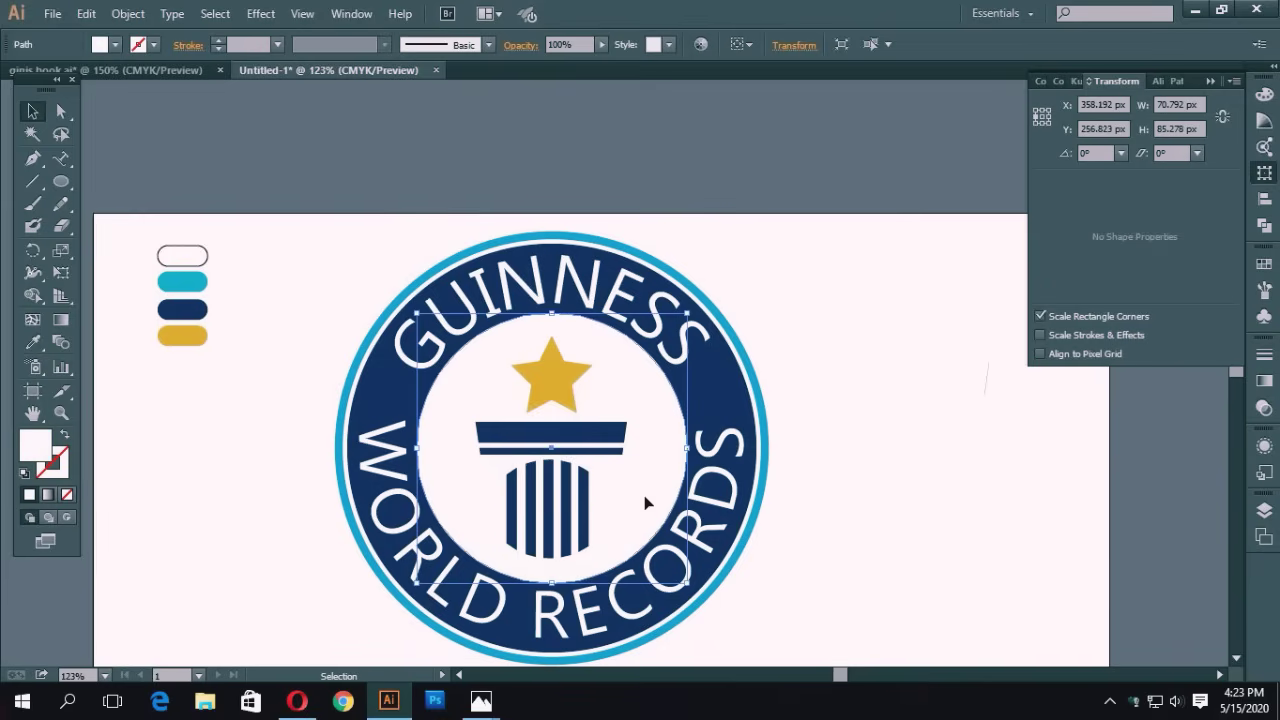
left_click(937, 487)
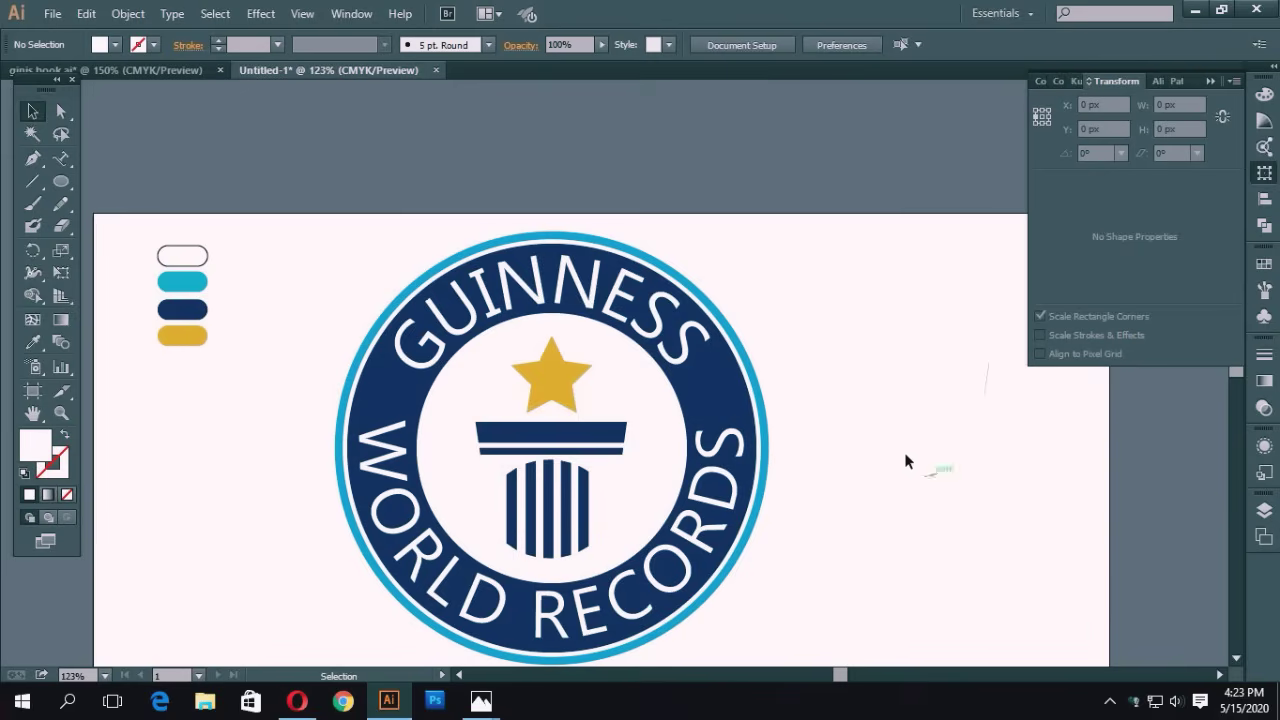
Compare the emblem with the finished reference logo in the other open document, and return to the untitled drawing.
scroll(850, 420, "down", 3)
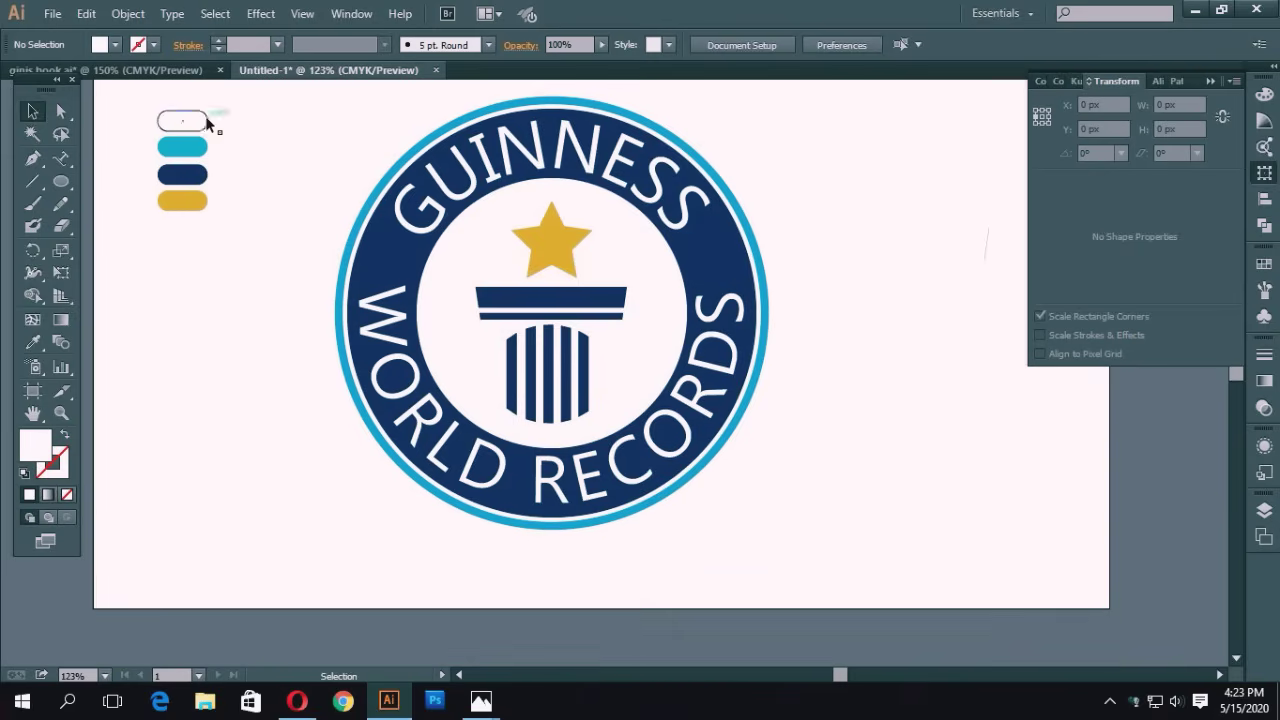
left_click(150, 71)
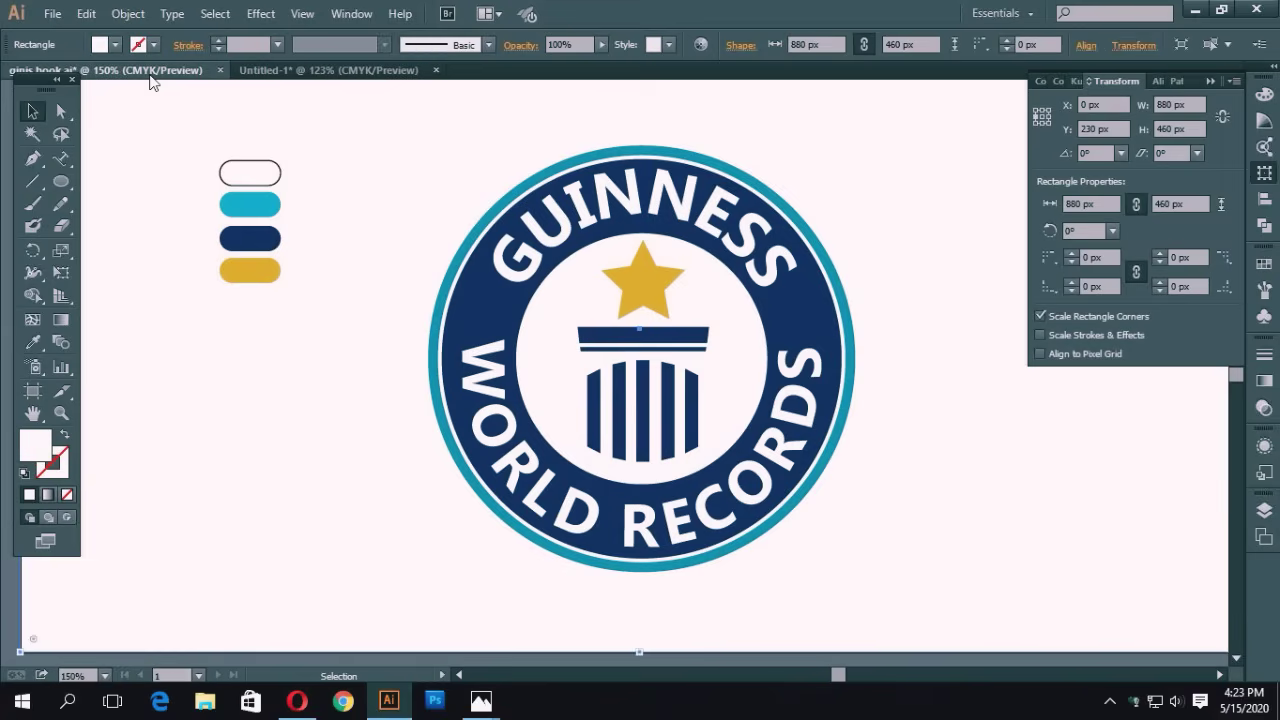
left_click(336, 71)
Widen the column group under the slanted bars to about 109 px, keeping its height.
left_click(558, 372)
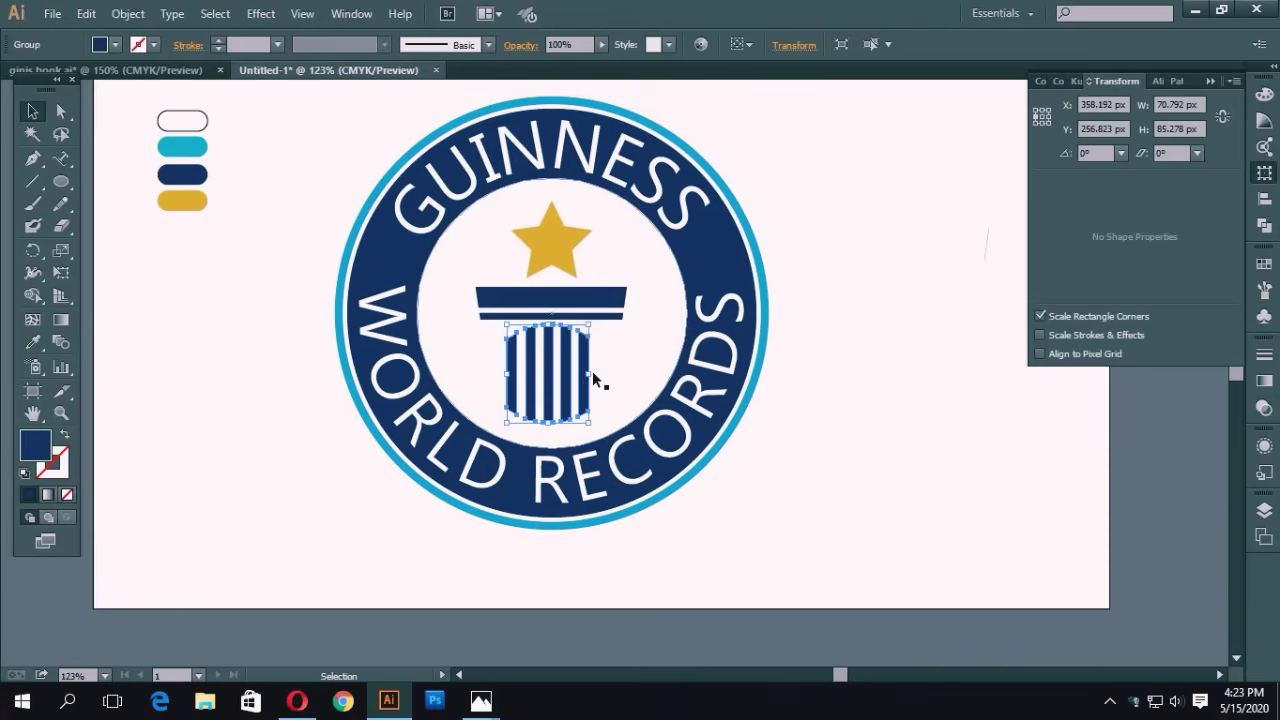
left_click_drag(590, 375, 620, 377)
left_click(830, 396)
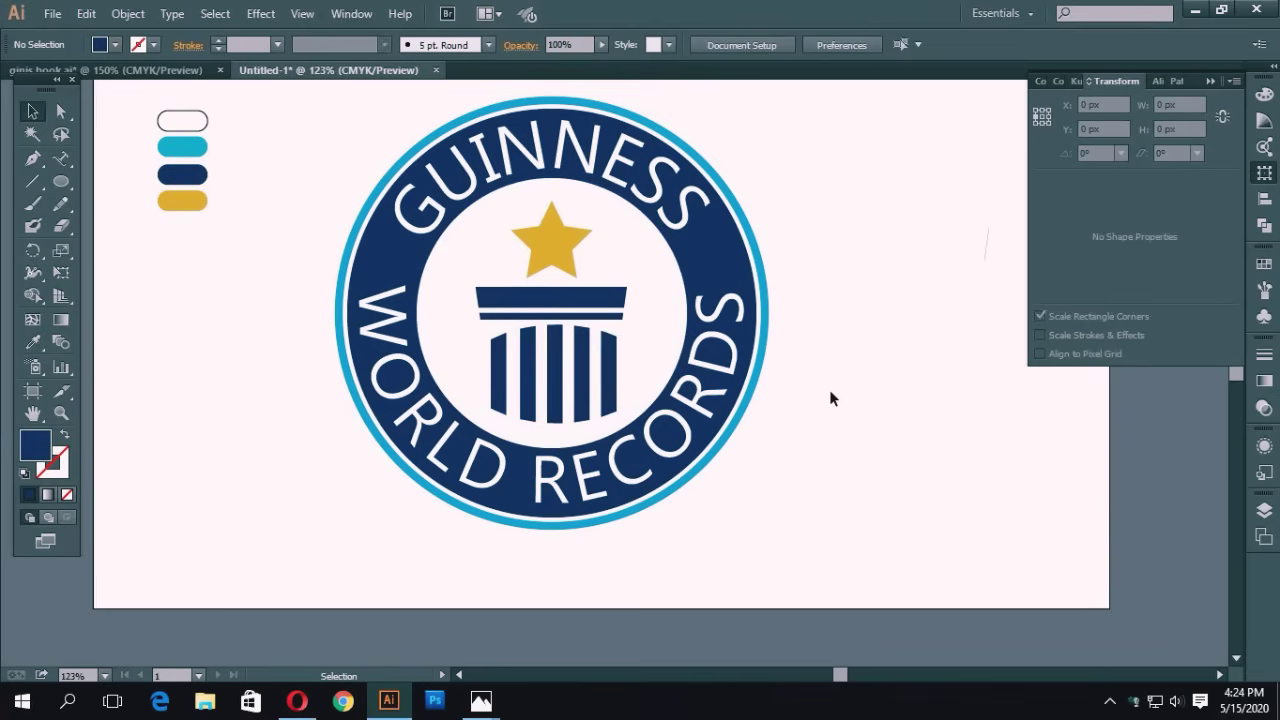
Try to scale the column group down to about 103 × 81 px from its corner.
left_click(553, 372)
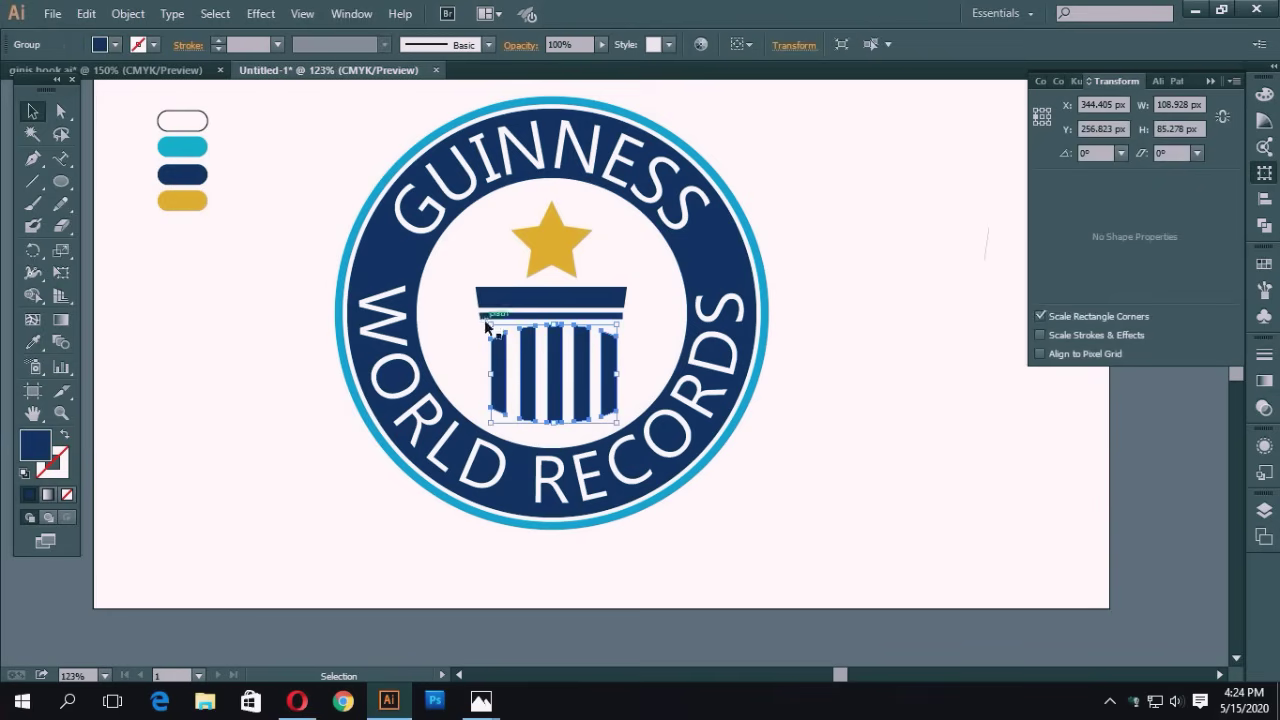
left_click_drag(491, 318, 484, 317)
left_click(889, 384)
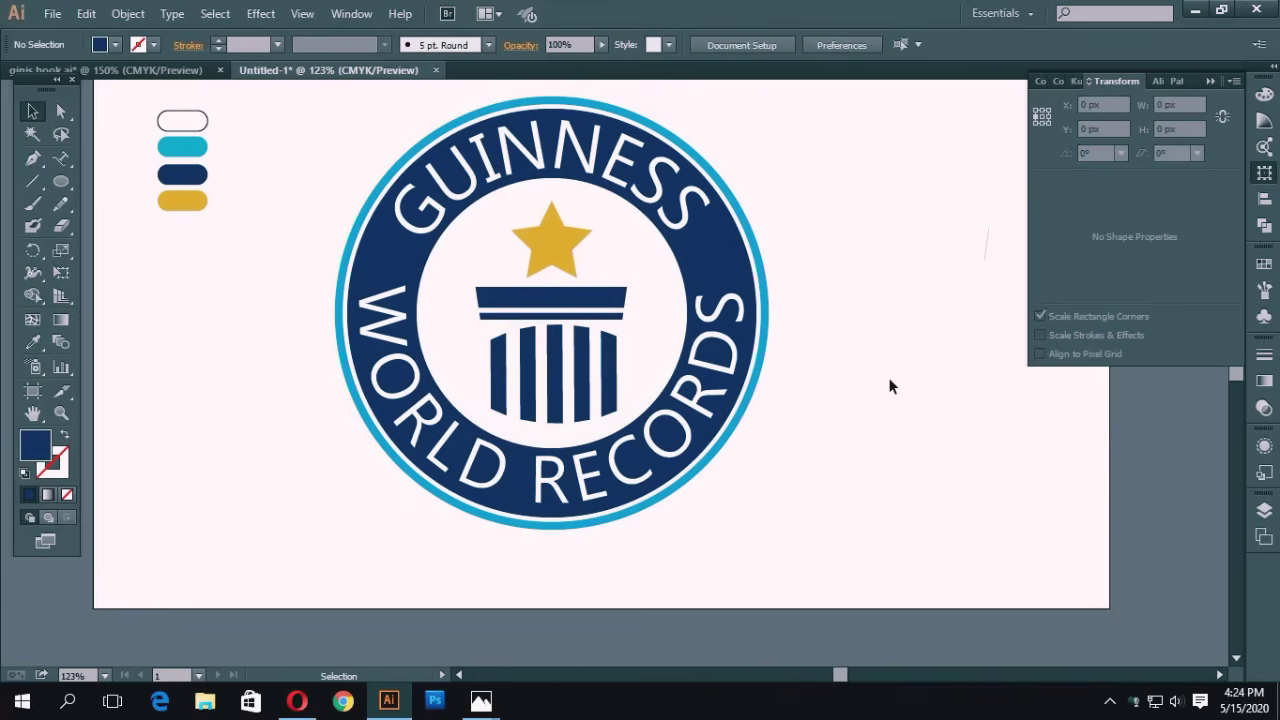
left_click(540, 385)
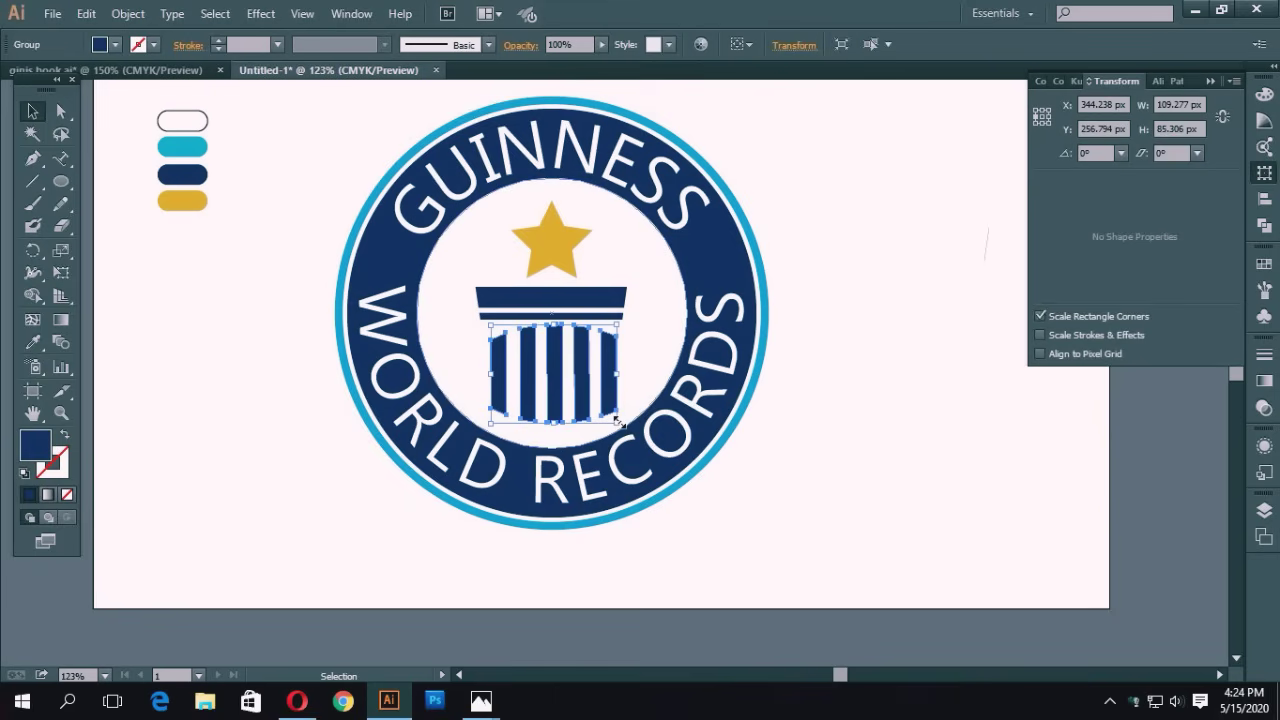
left_click_drag(616, 424, 610, 419)
left_click(901, 432)
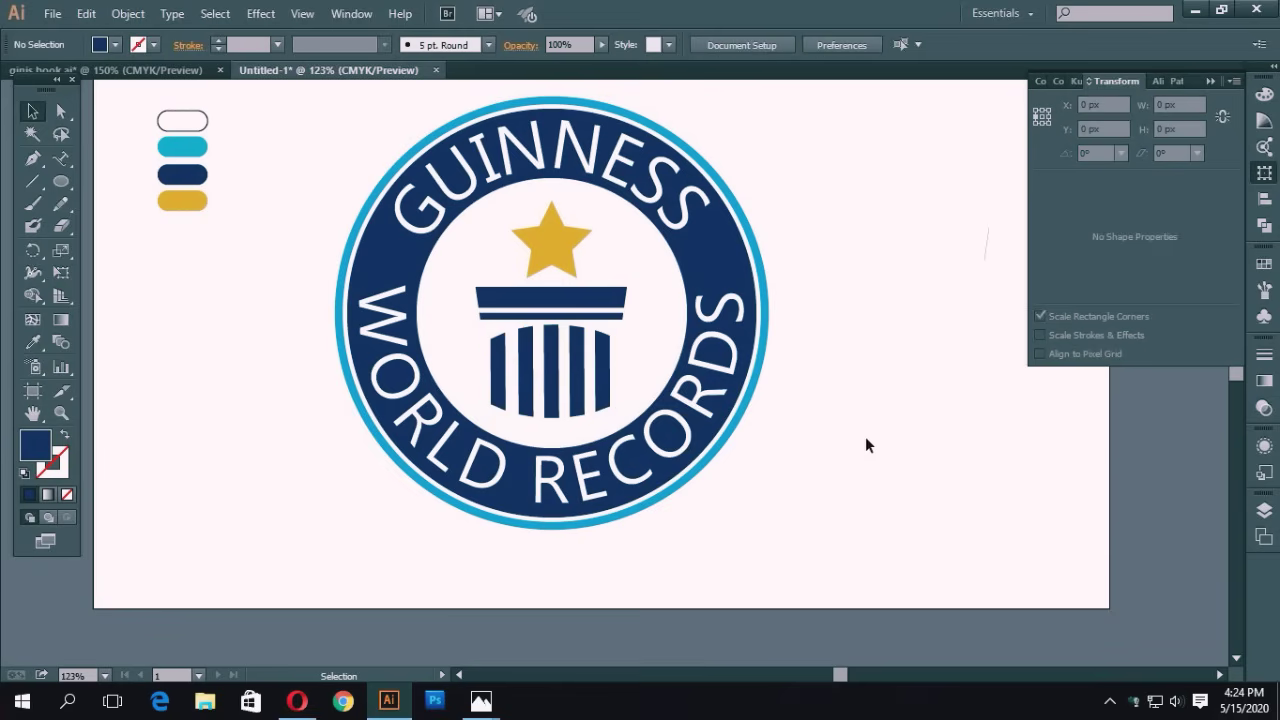
Undo the last two scale changes of the column group.
left_click(563, 390)
right_click(642, 341)
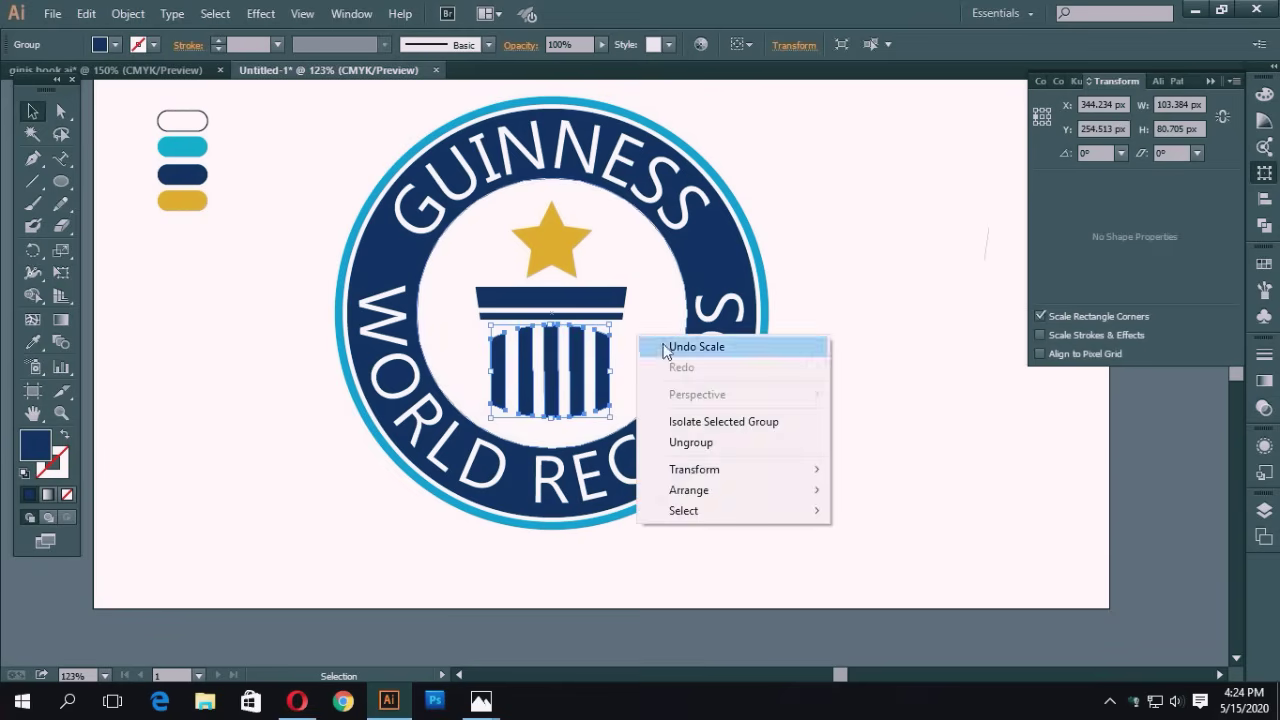
left_click(652, 347)
right_click(662, 344)
left_click(672, 348)
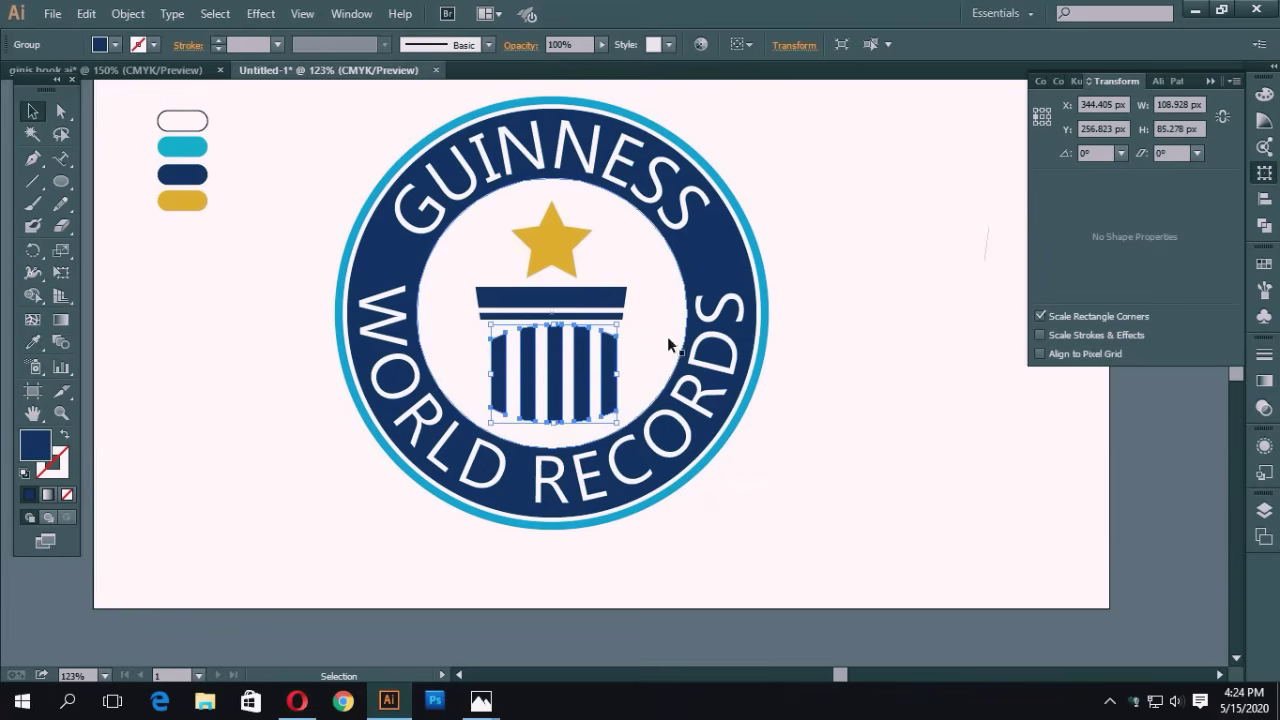
Scale the column group down to about 103 × 81 px and shift it slightly right, to about X 348.5 px.
left_click_drag(618, 422, 611, 417)
left_click(819, 423)
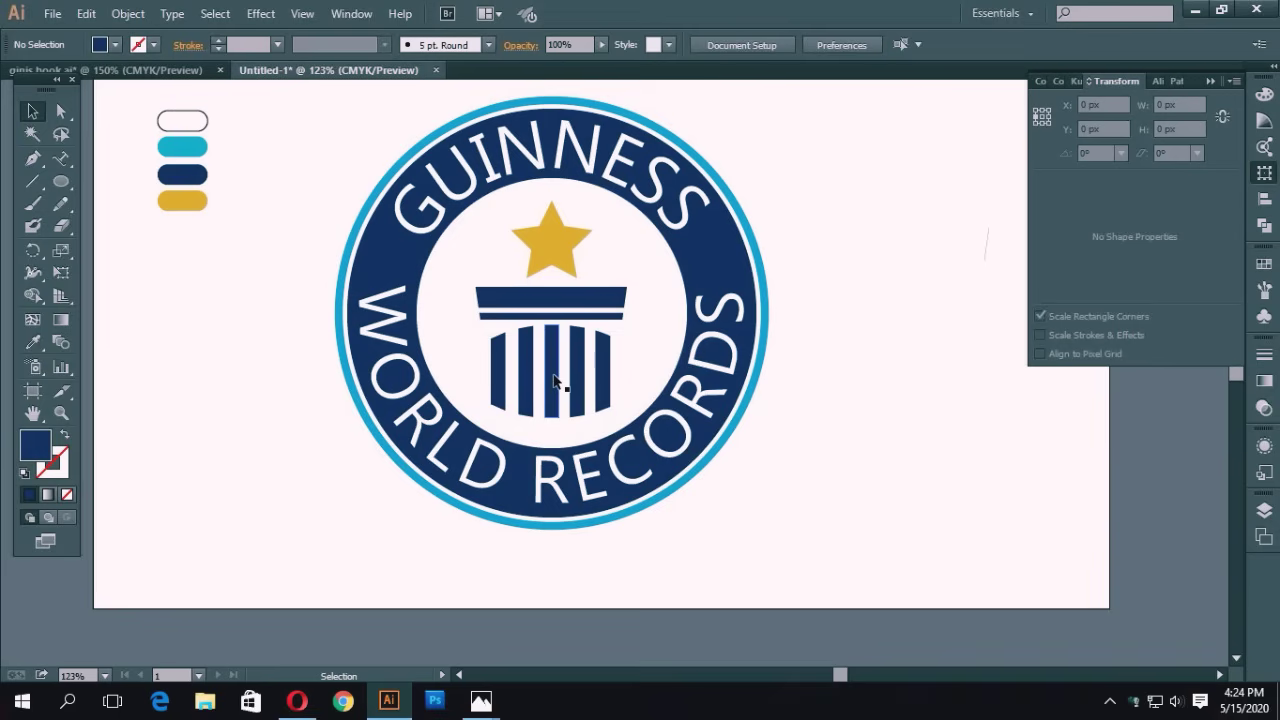
left_click_drag(557, 381, 559, 381)
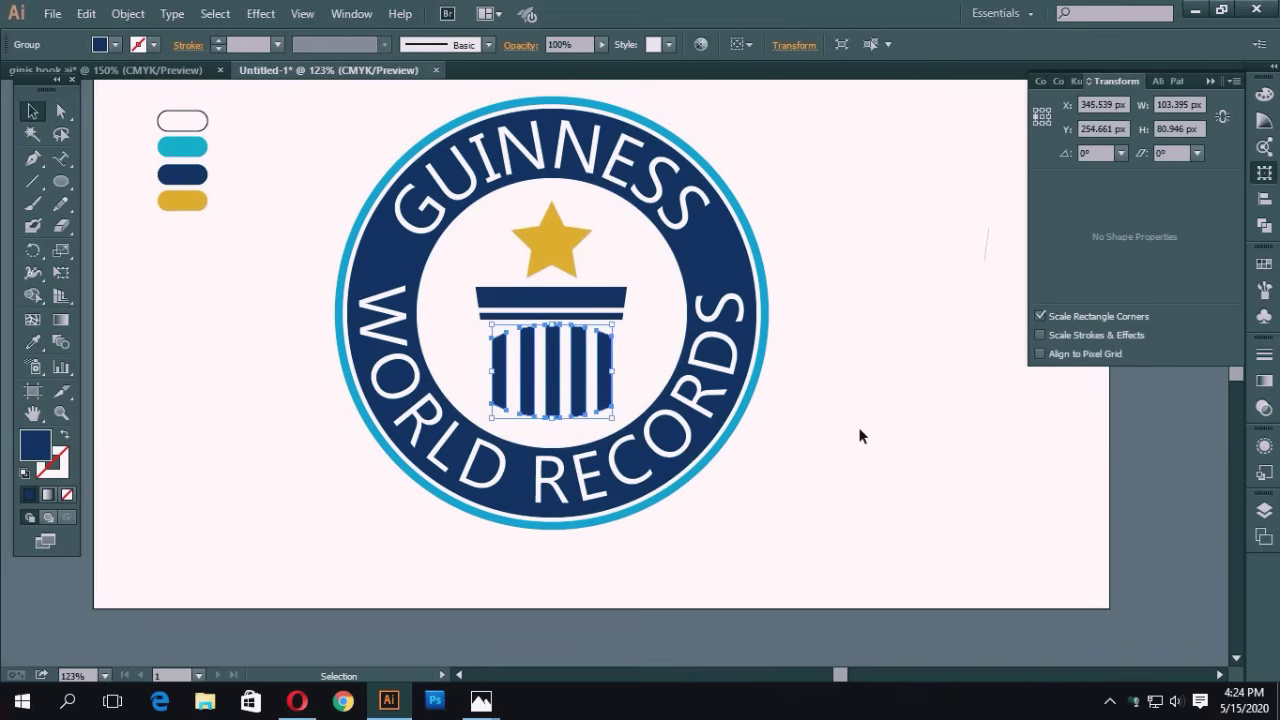
key("Right")
key("Right")
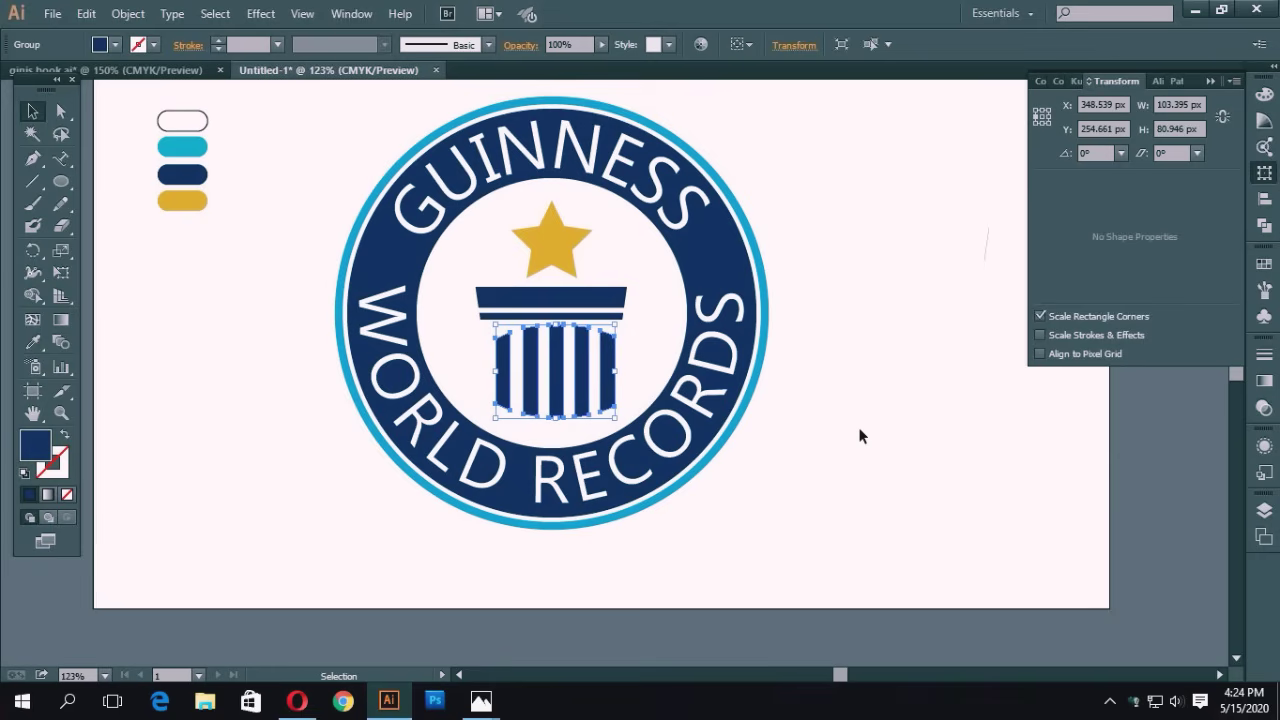
left_click(860, 436)
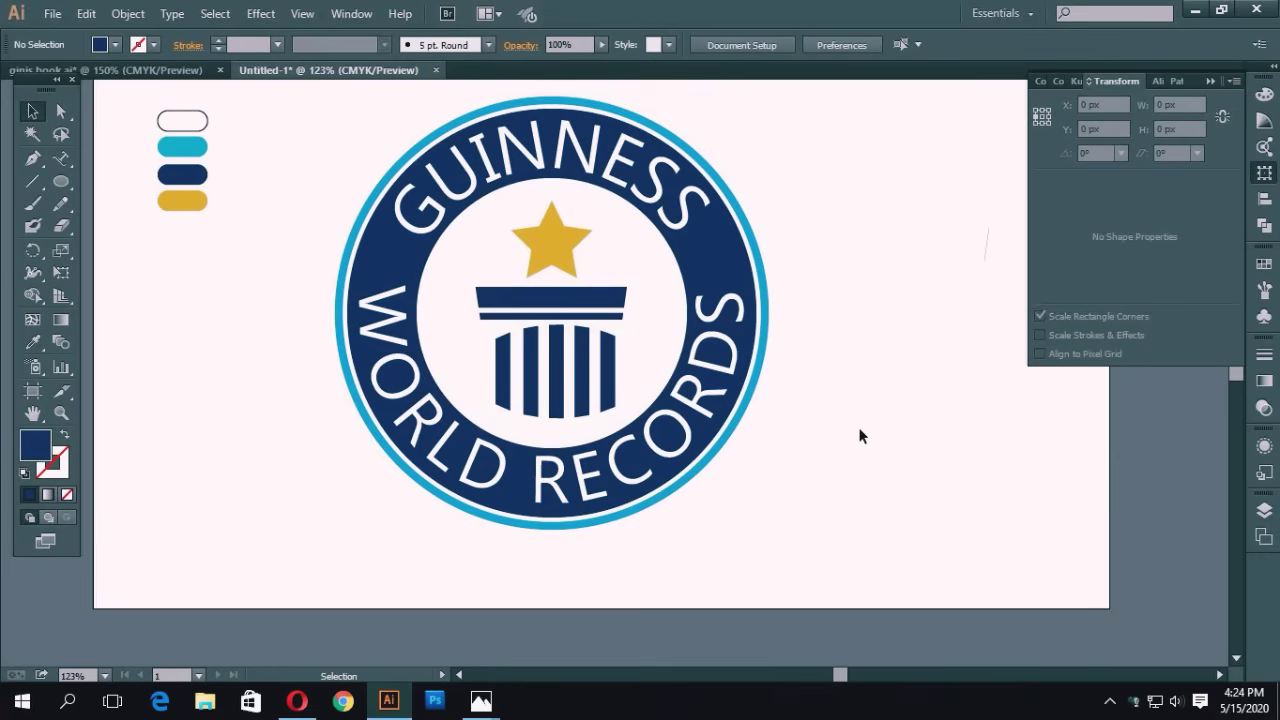
Compare the column with the finished reference logo in the other open document, and nudge the inner white circle slightly in the untitled drawing.
left_click(134, 71)
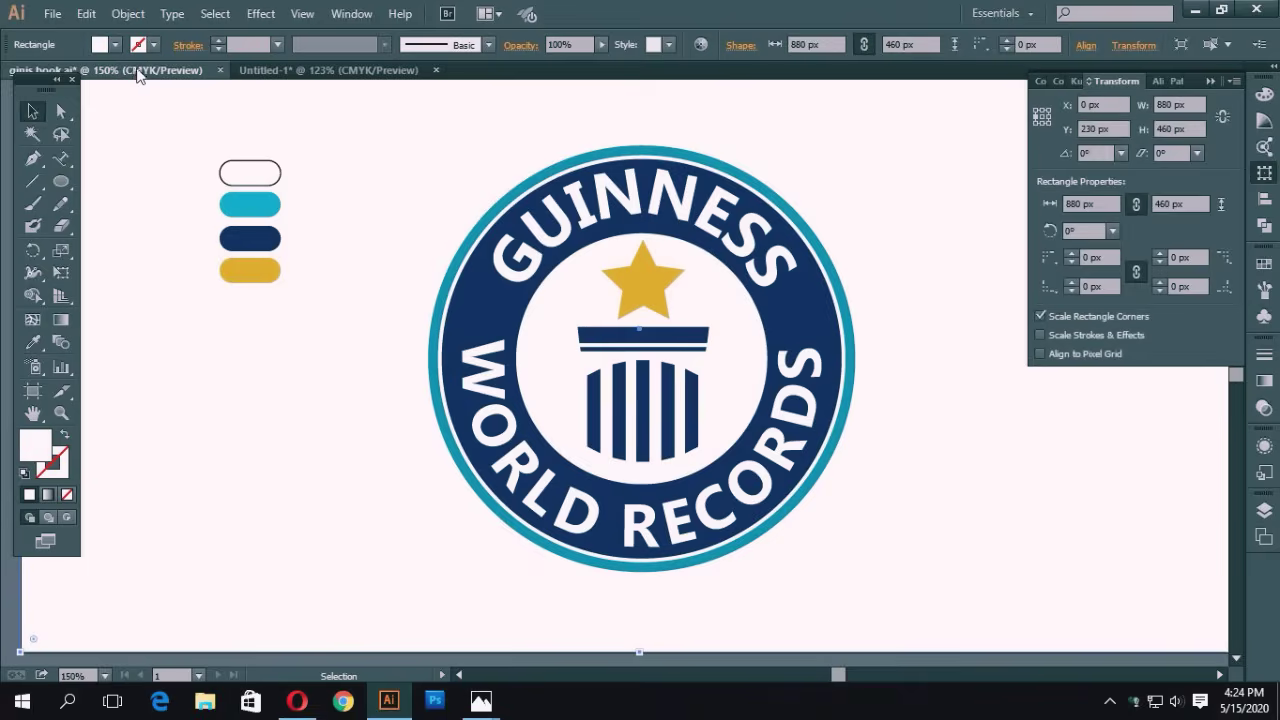
left_click(340, 72)
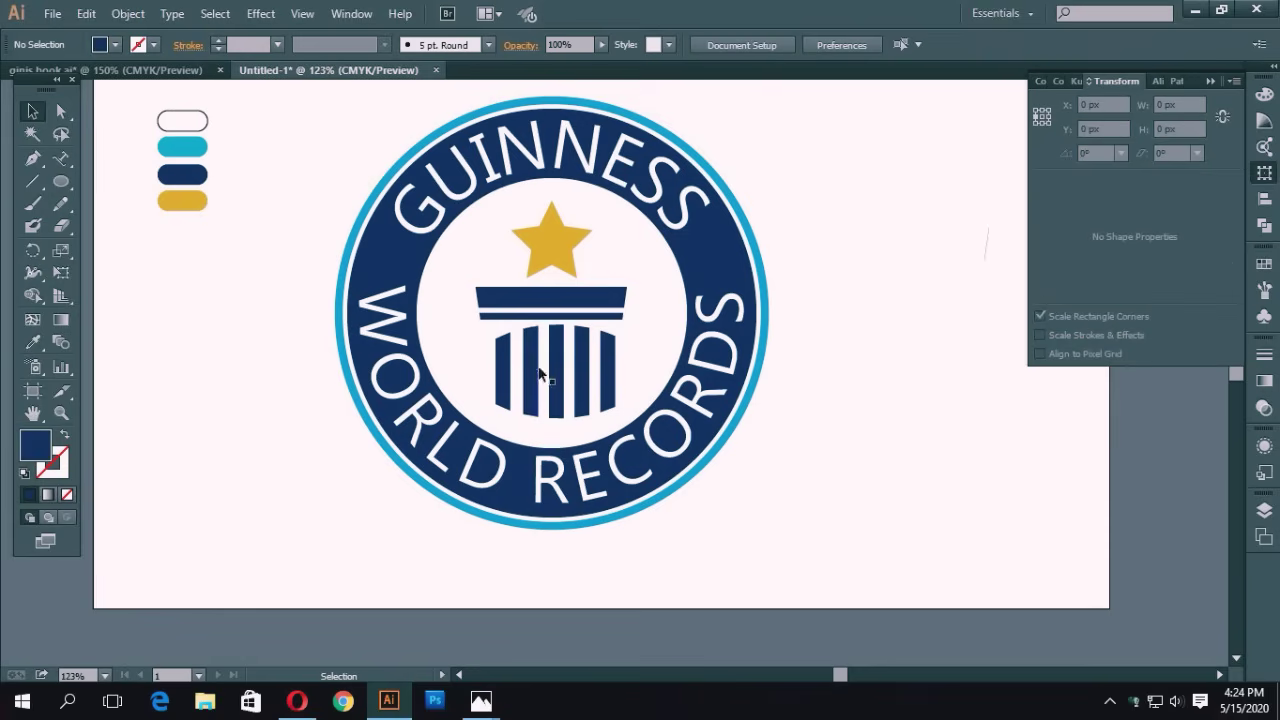
mouse_move(480, 364)
left_mouse_down()
mouse_move(563, 371)
mouse_move(484, 368)
left_mouse_up()
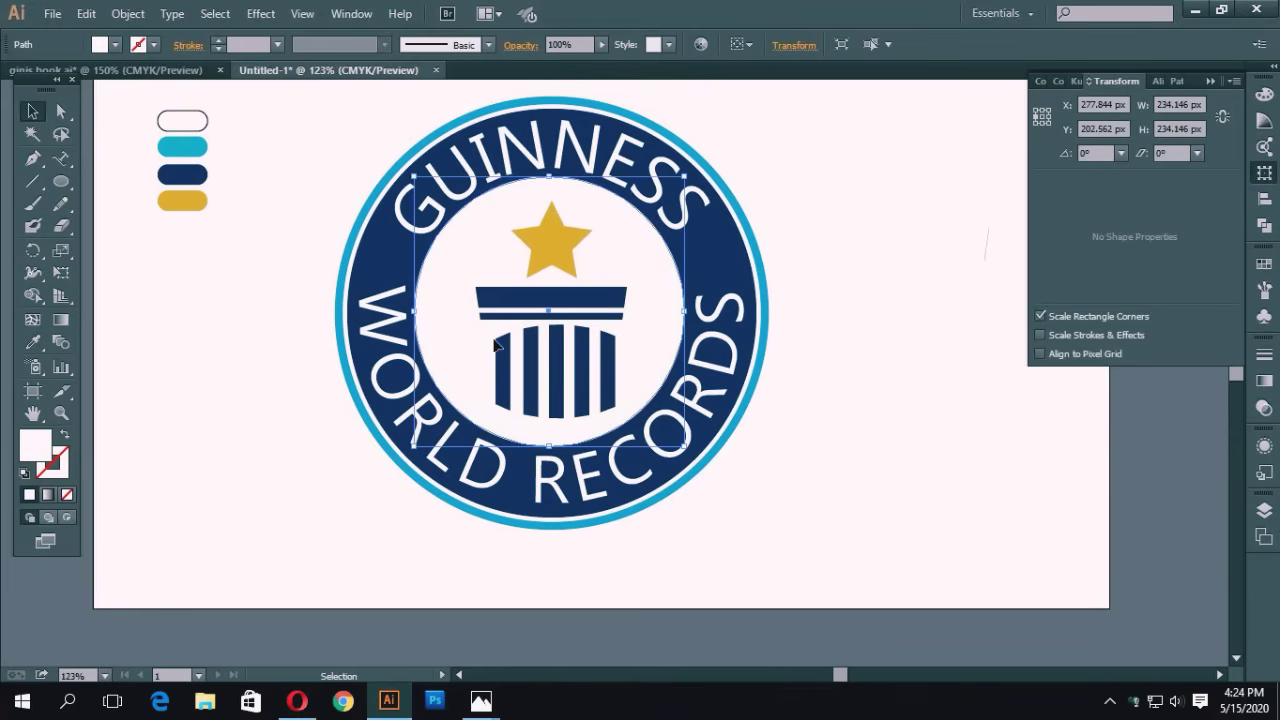
left_click(963, 443)
Move the column group down, reduce its size slightly, and stretch its upper edge up to just below the slanted bars.
left_click(560, 362)
left_click_drag(556, 364, 558, 372)
left_click_drag(557, 371, 557, 371)
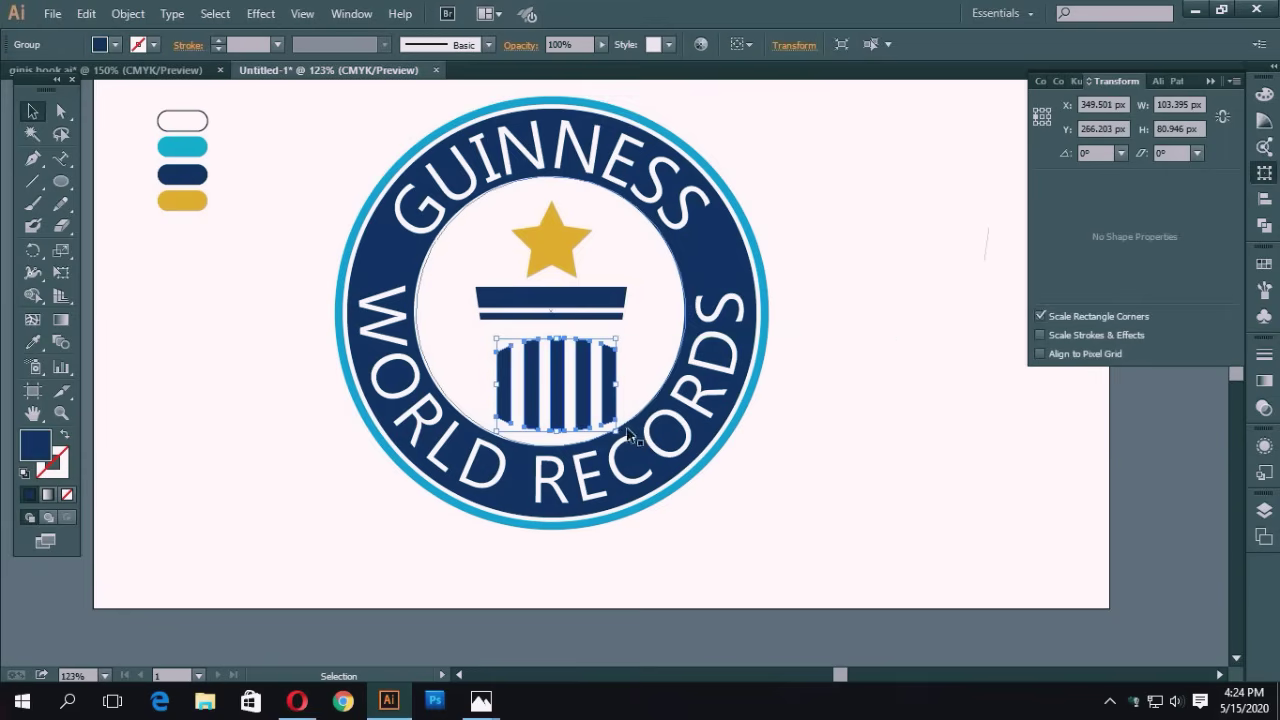
left_click_drag(616, 430, 607, 423)
left_click_drag(552, 341, 552, 324)
left_click(836, 370)
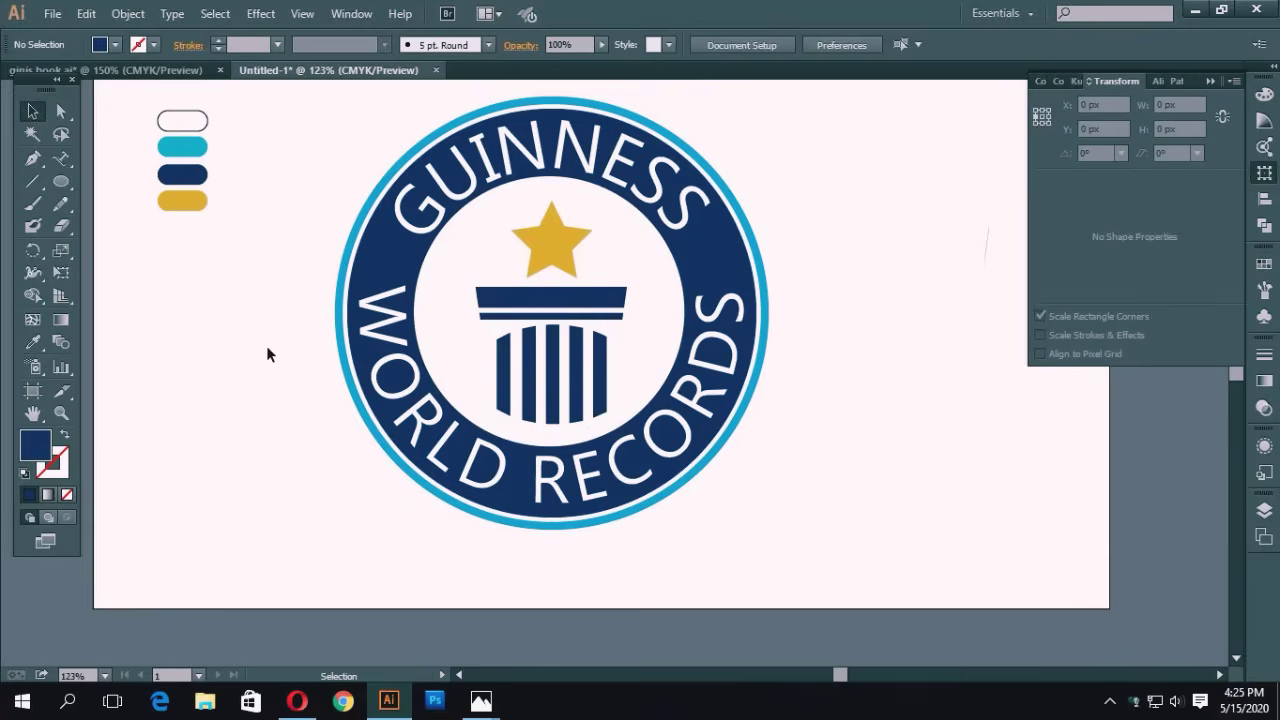
scroll(267, 353, "up", 1)
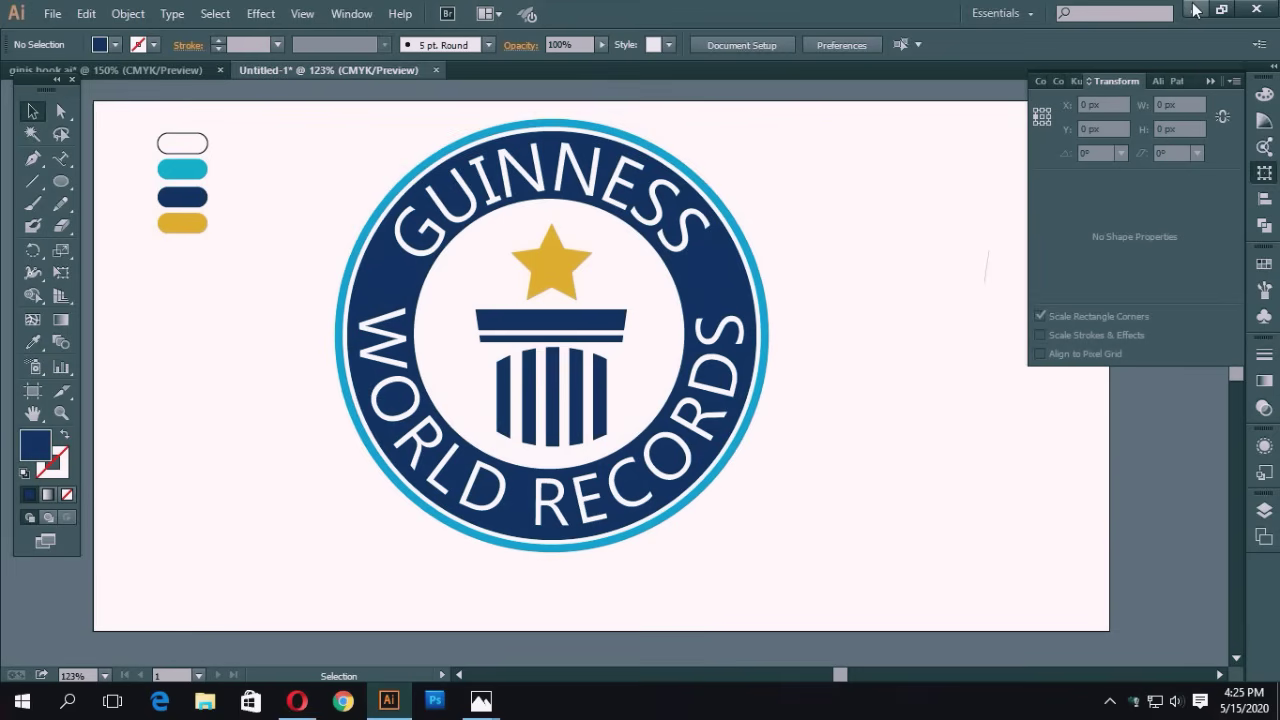
left_click(52, 13)
left_click(100, 364)
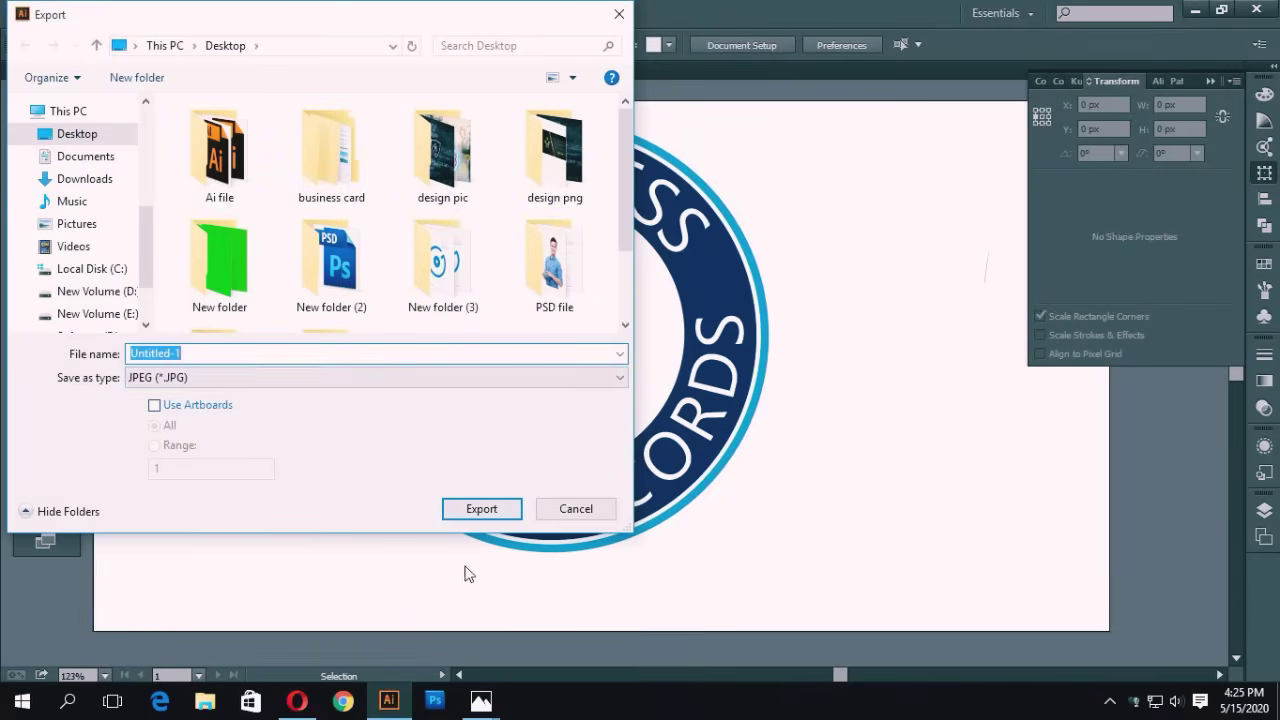
left_click(577, 513)
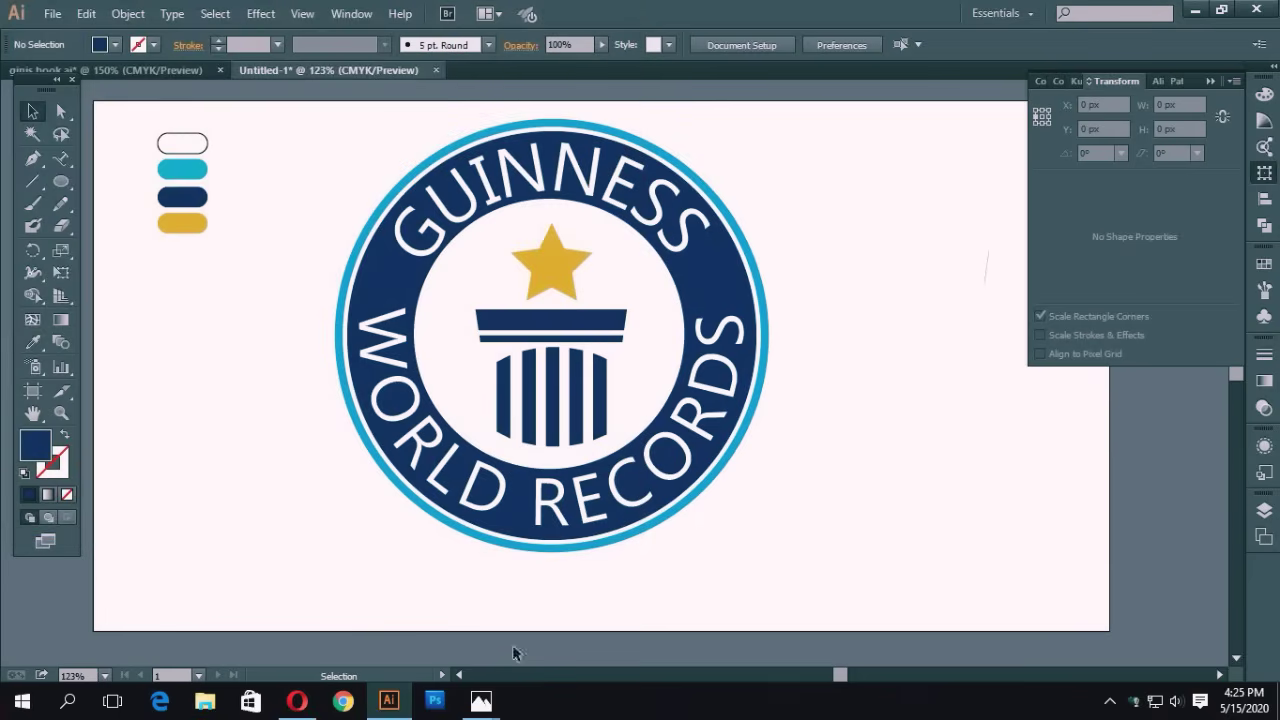
Switch to Photos and view the logo in the two open ginis book.jpg windows.
mouse_move(474, 708)
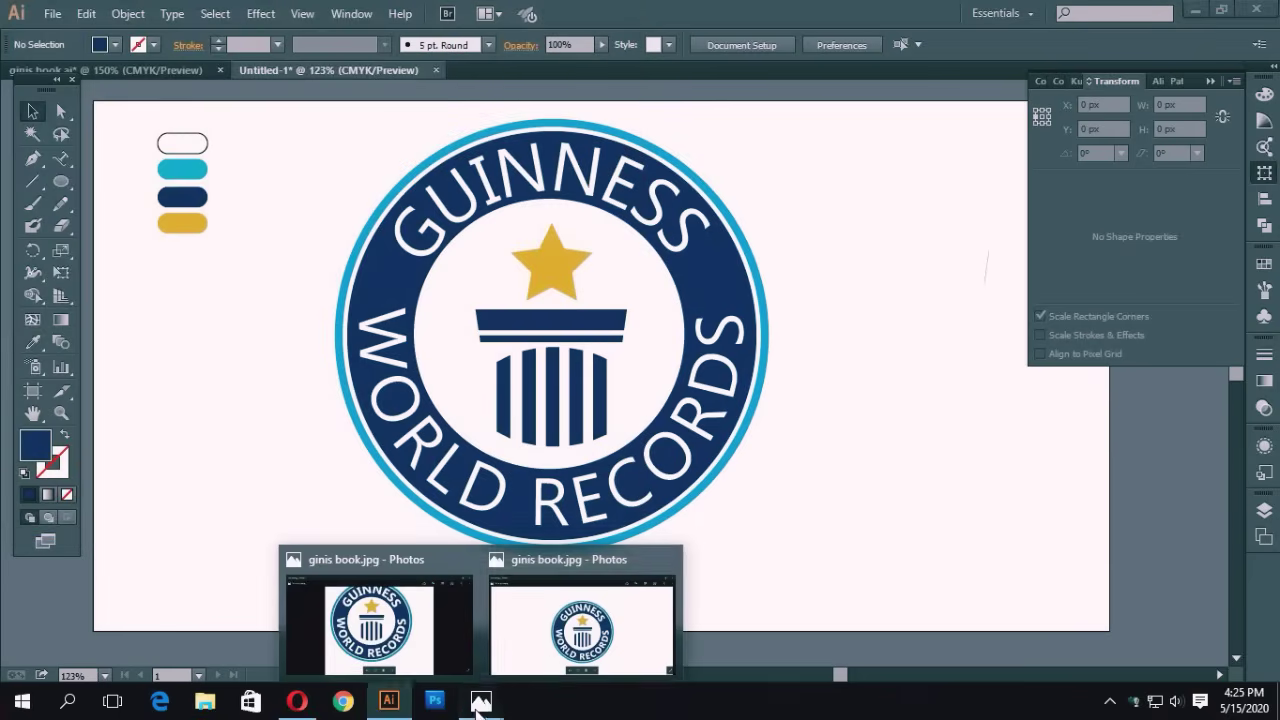
left_click(530, 650)
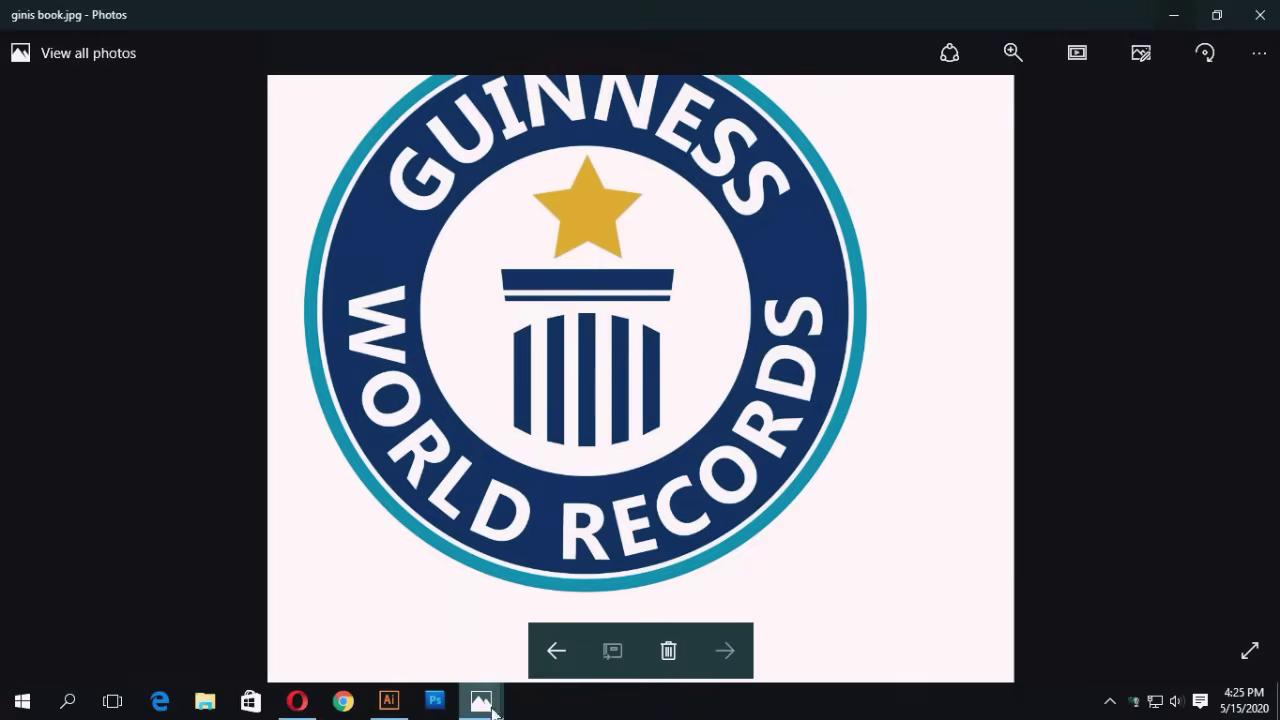
left_click(481, 700)
left_click(572, 652)
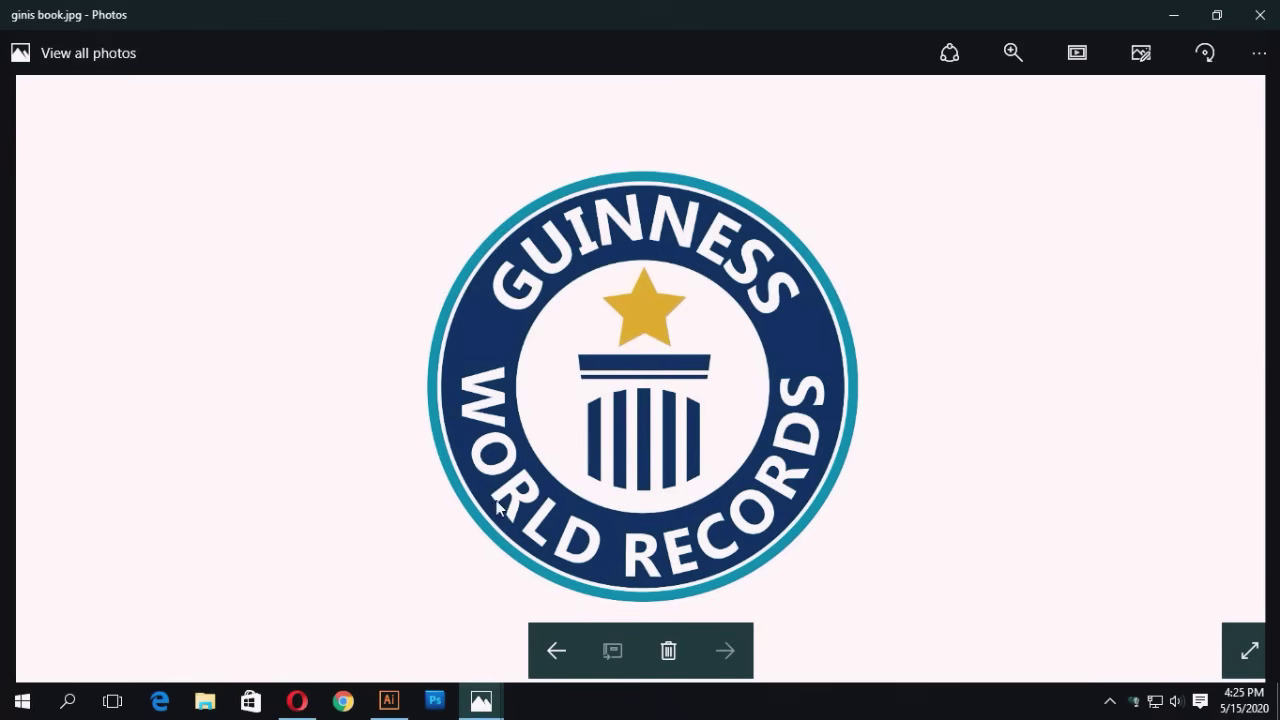